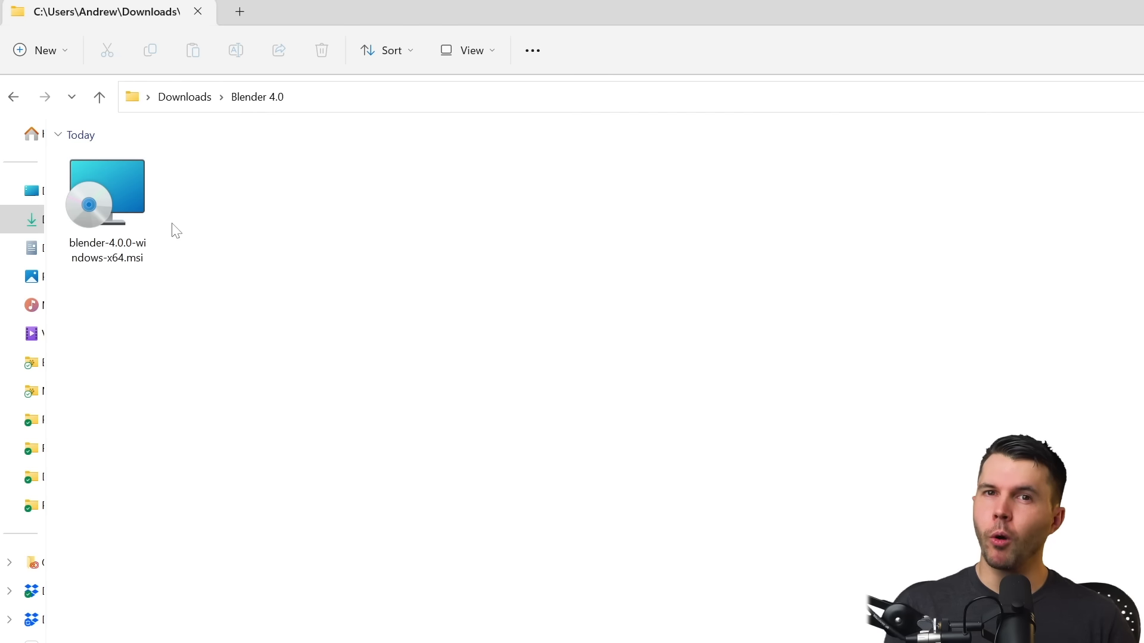
Install Blender from the downloaded blender-4.0.0-windows-x64.msi on Windows, or copy the Blender app into Applications on macOS.
{"action": "double_click", "coordinate": [122, 195]}
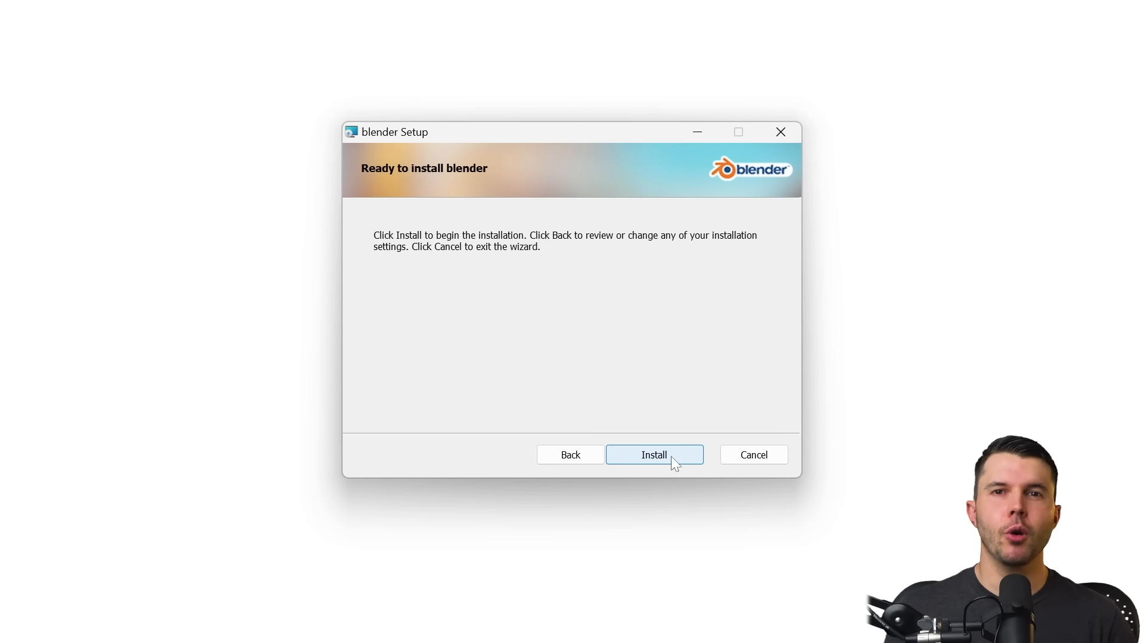
{"action": "left_click", "coordinate": [667, 456]}
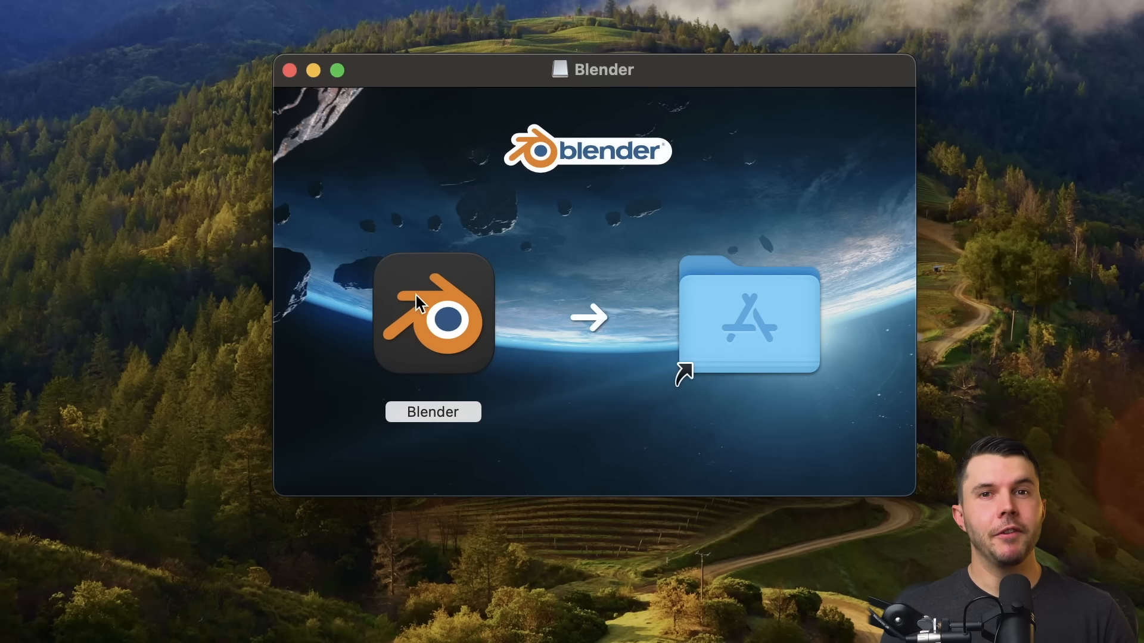
{"action": "left_click_drag", "start_coordinate": [417, 324], "coordinate": [719, 317]}
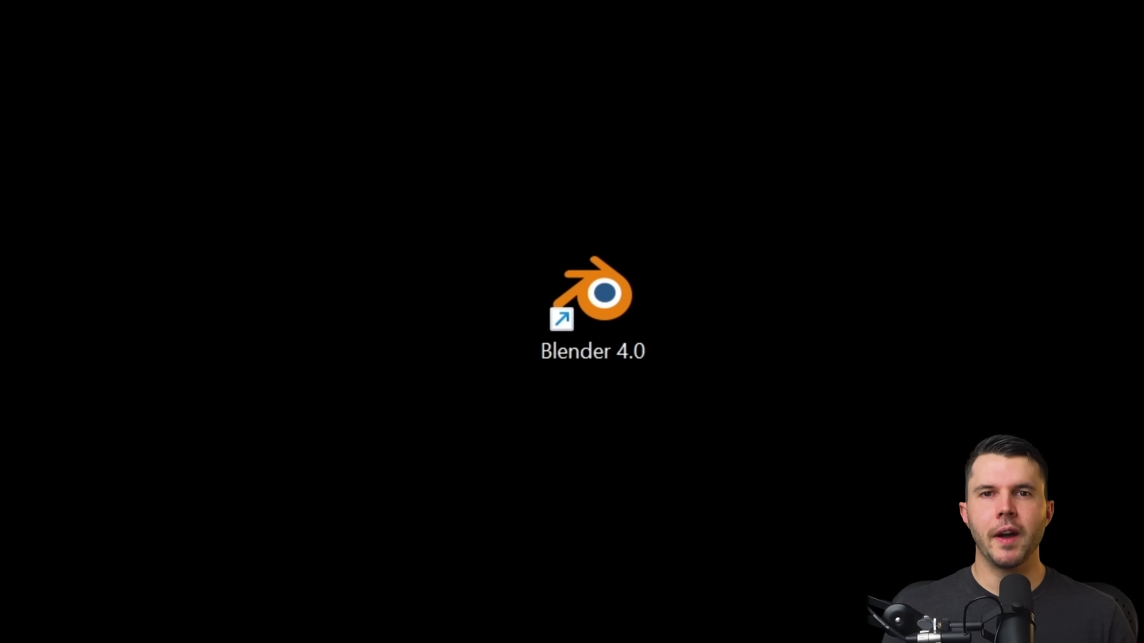
Launch Blender 4.0 and dismiss the splash screen to reach the default scene.
{"action": "double_click", "coordinate": [623, 293]}
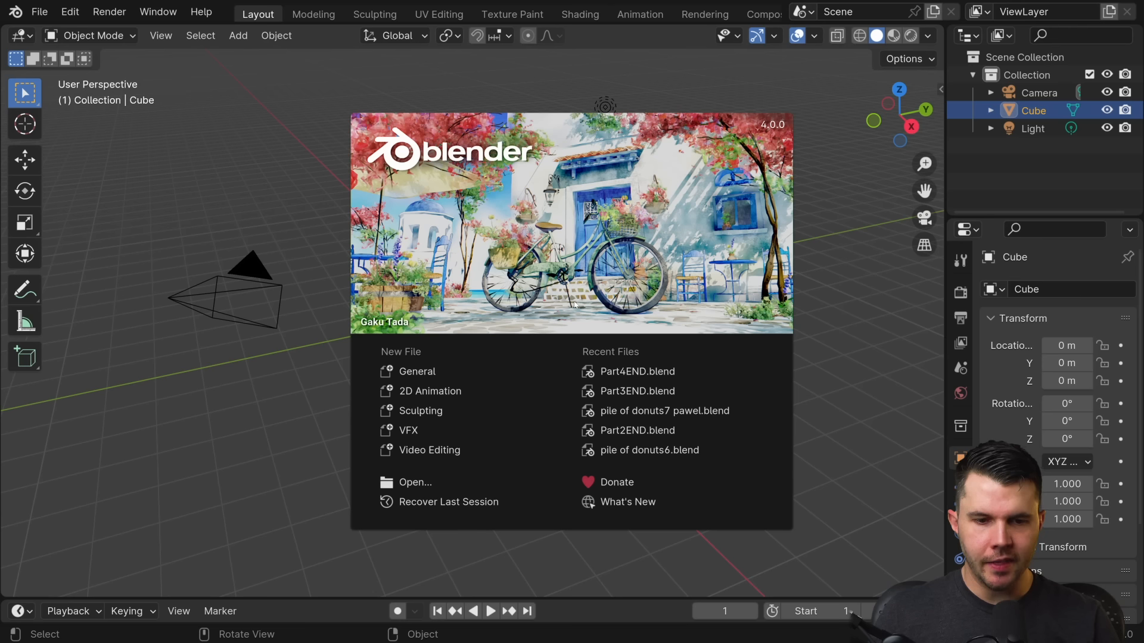
{"action": "left_click", "coordinate": [268, 203]}
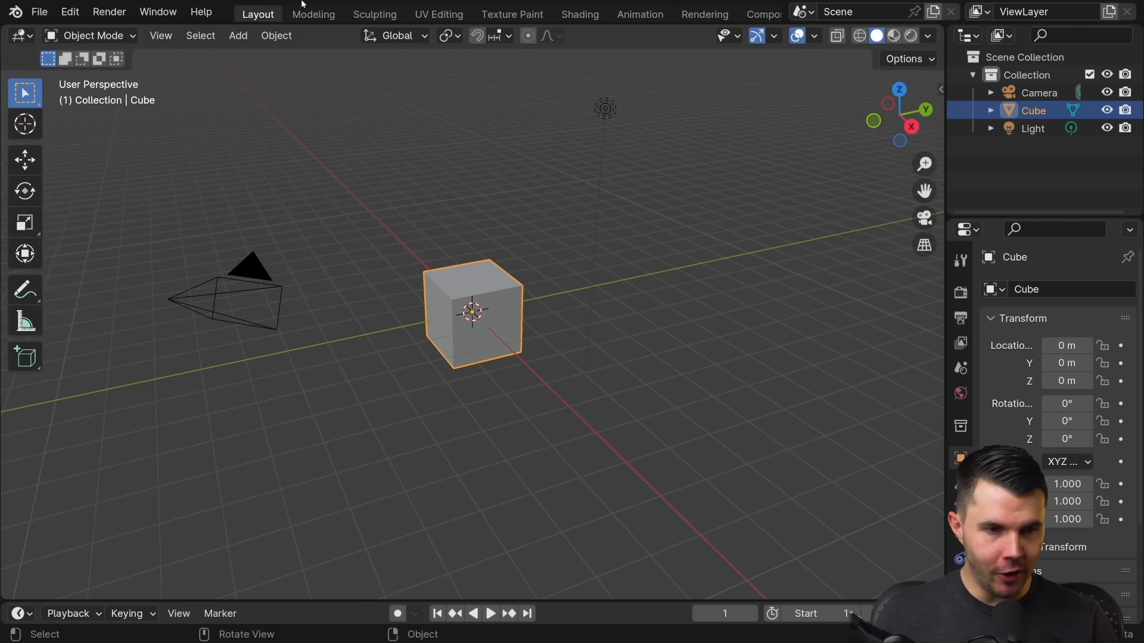
Look through the Modeling, Sculpting, Texture Paint and Animation workspaces and return to the Layout workspace.
{"action": "double_click", "coordinate": [313, 14]}
{"action": "left_click", "coordinate": [375, 14]}
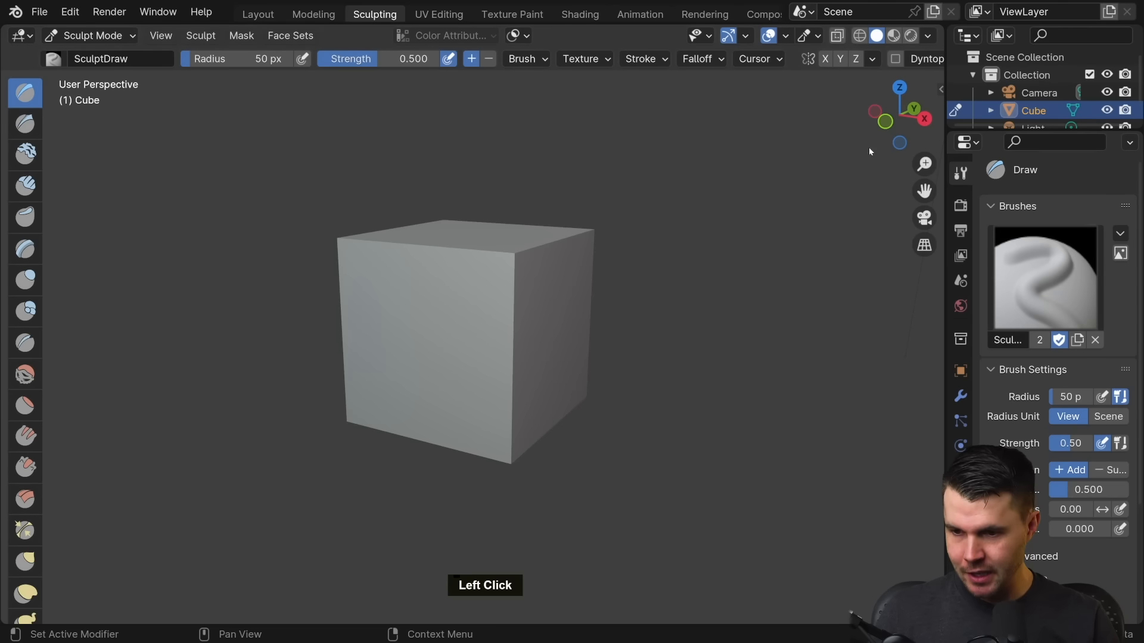
{"action": "left_click", "coordinate": [516, 13]}
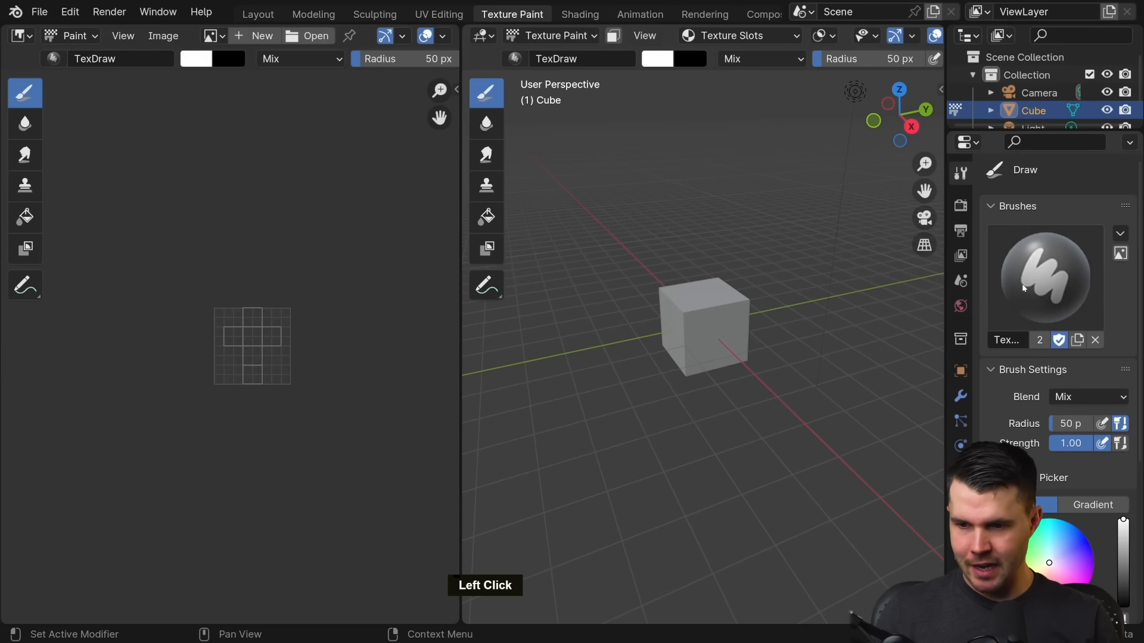
{"action": "left_click", "coordinate": [640, 14]}
{"action": "left_click", "coordinate": [258, 14]}
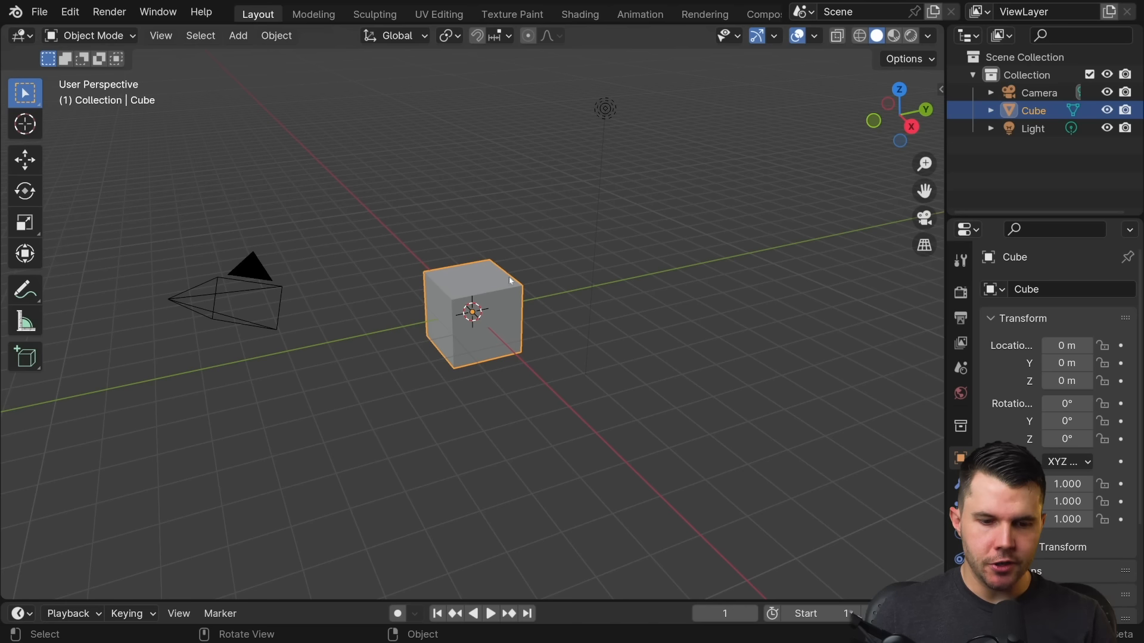
Select the default camera, cube and light in turn, and delete the cube from the scene.
{"action": "left_click", "coordinate": [256, 269]}
{"action": "left_click", "coordinate": [470, 309]}
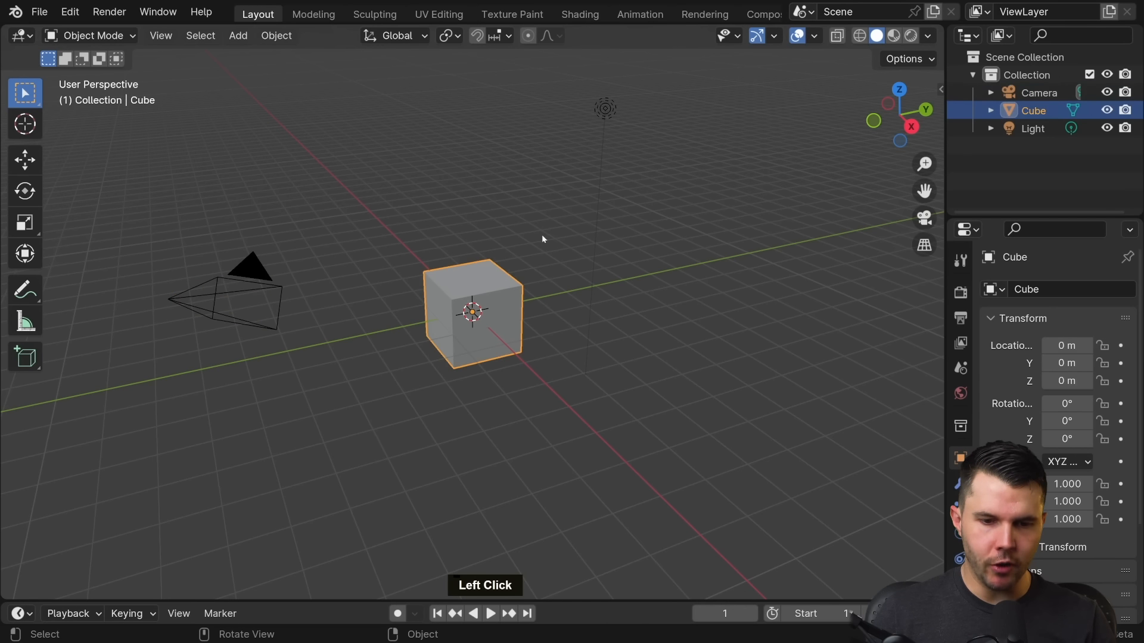
{"action": "left_click", "coordinate": [605, 109]}
{"action": "left_click", "coordinate": [481, 271]}
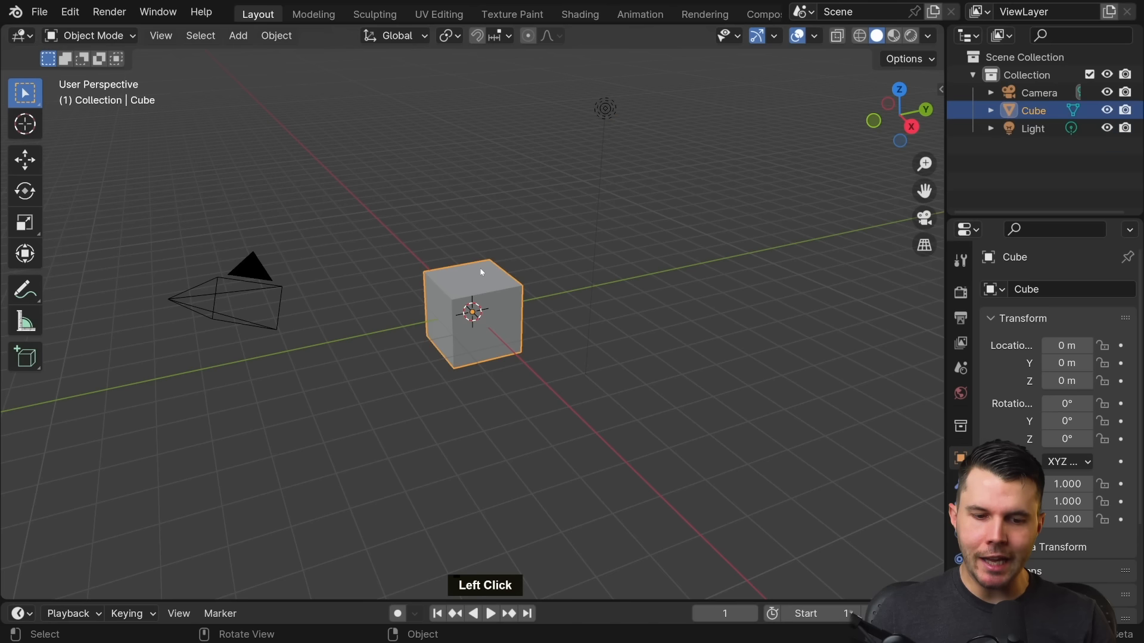
{"action": "left_click", "coordinate": [252, 271]}
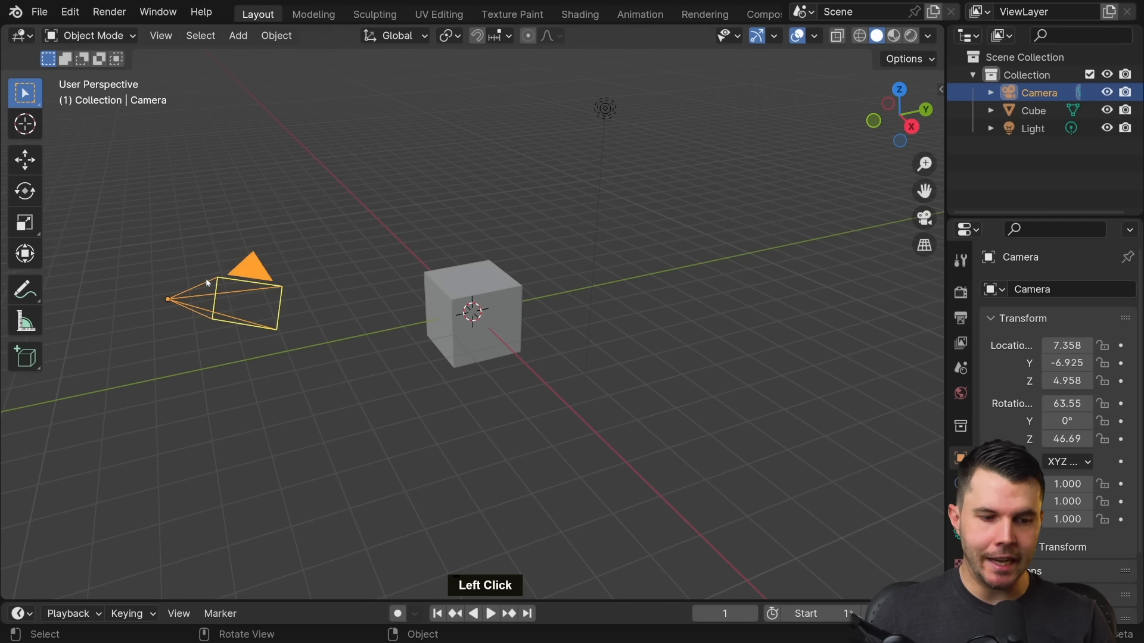
{"action": "left_click", "coordinate": [444, 291]}
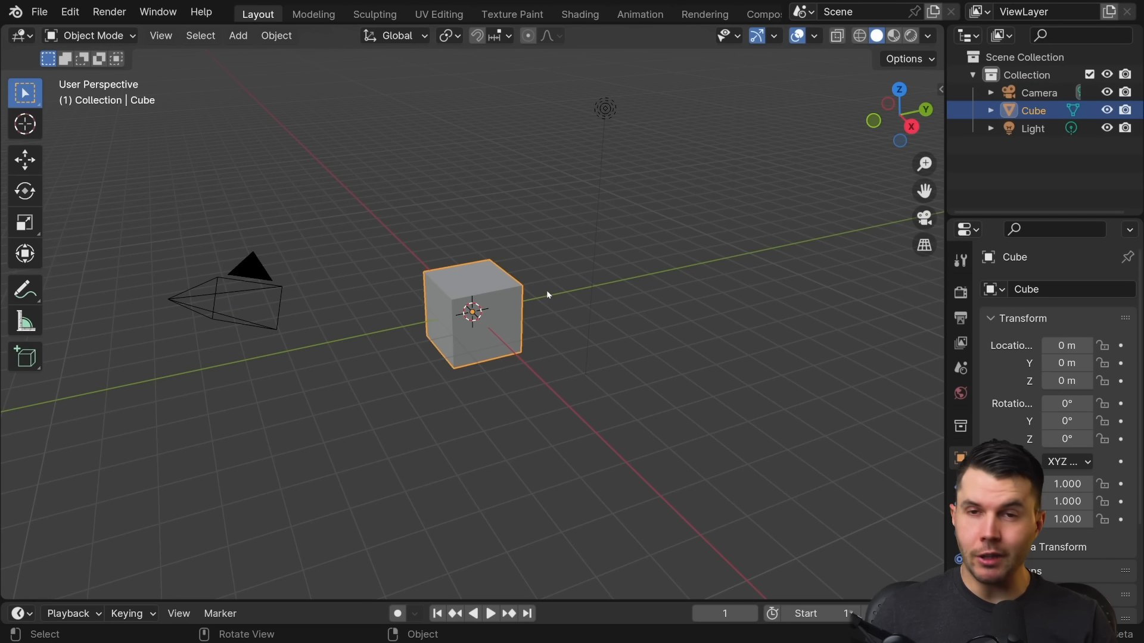
{"action": "key", "text": "Delete"}
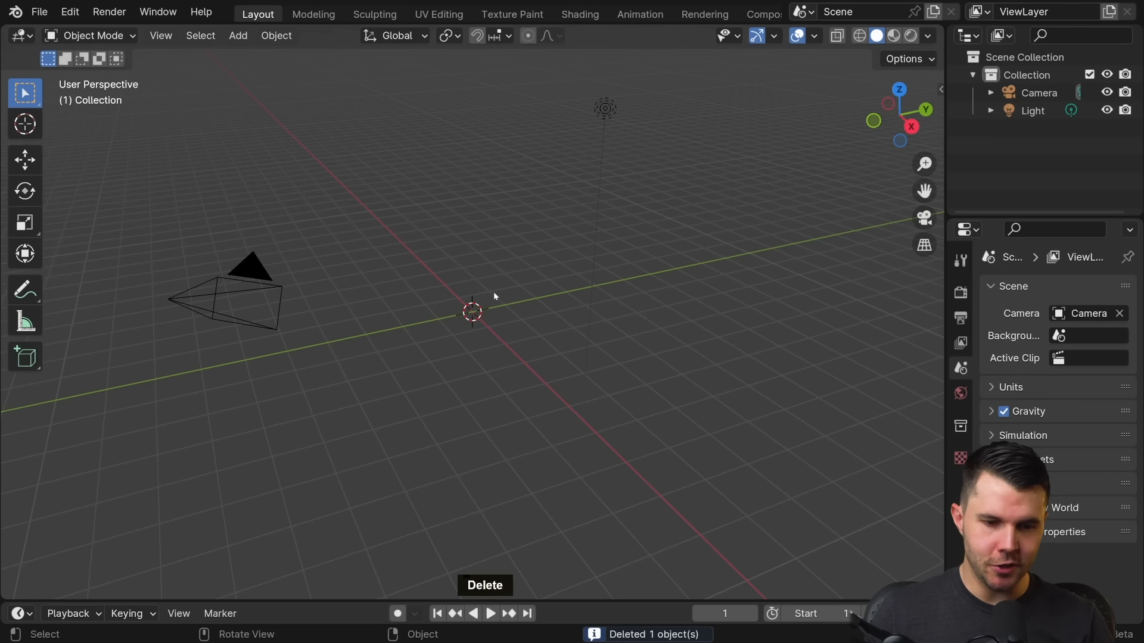
Add a Monkey mesh to the scene in place of the deleted cube.
{"action": "left_click", "coordinate": [236, 36]}
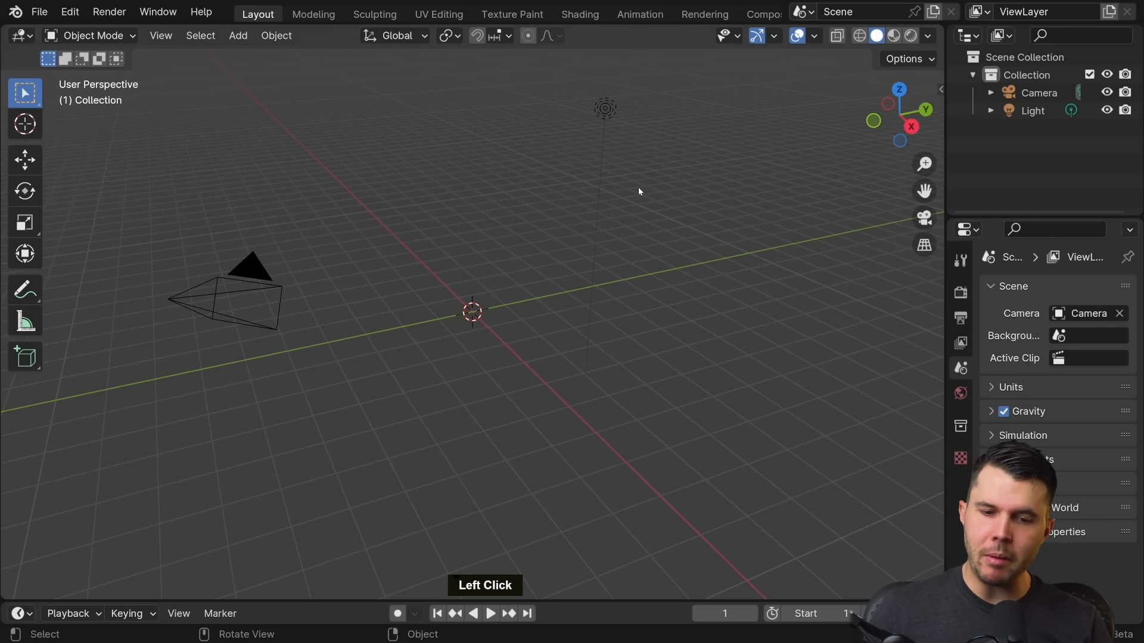
{"action": "key", "text": "shift"}
{"action": "key", "text": "shift+a"}
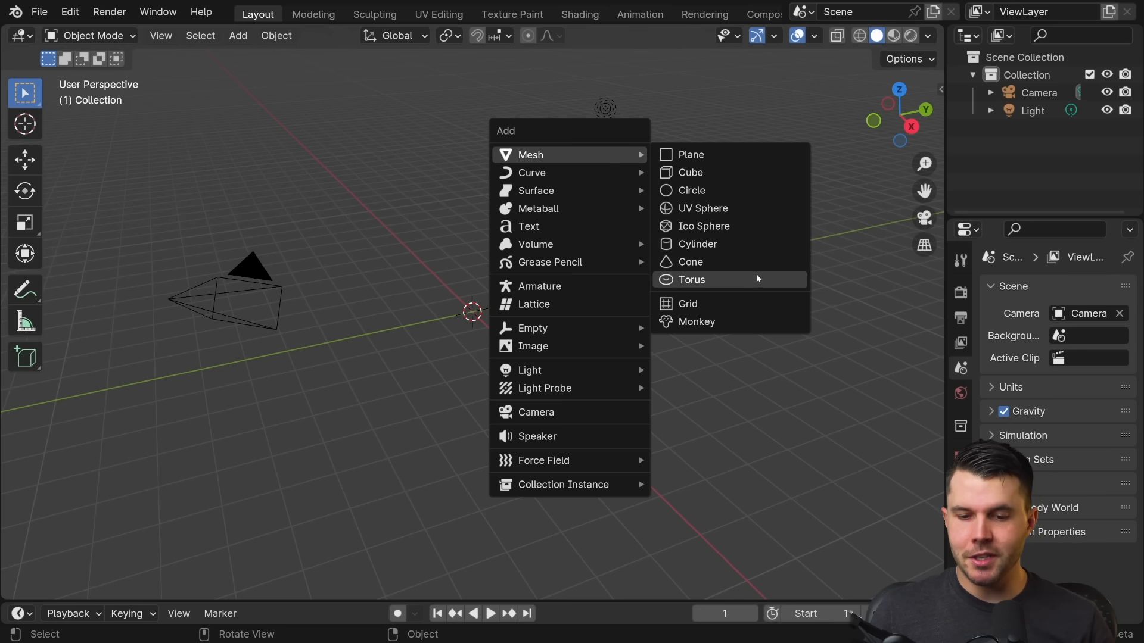
{"action": "left_click", "coordinate": [719, 322]}
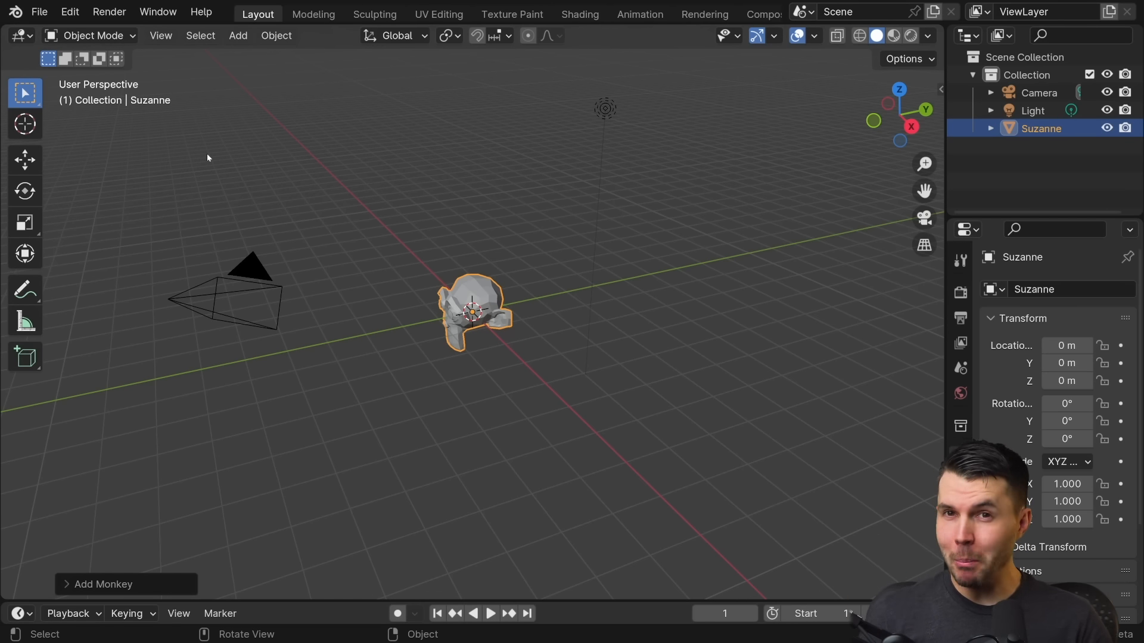
{"action": "middle_click_drag", "start_coordinate": [249, 169], "coordinate": [486, 178]}
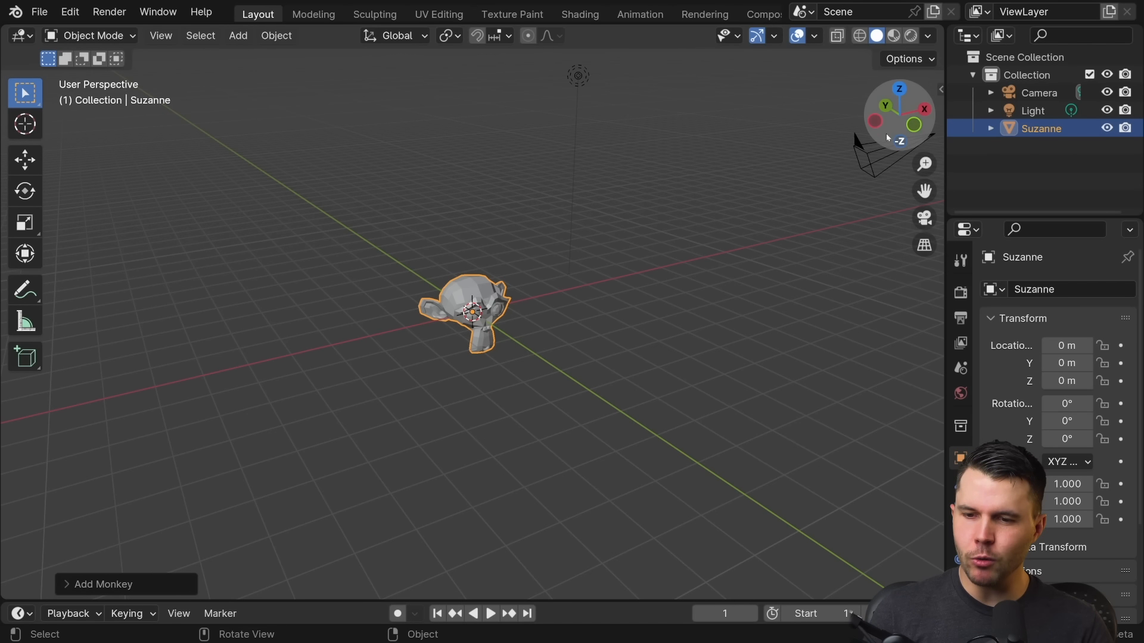
{"action": "mouse_move", "coordinate": [882, 132]}
{"action": "left_mouse_down"}
{"action": "mouse_move", "coordinate": [858, 129]}
{"action": "mouse_move", "coordinate": [870, 143]}
{"action": "mouse_move", "coordinate": [846, 119]}
{"action": "mouse_move", "coordinate": [882, 132]}
{"action": "left_mouse_up"}
Enable Emulate 3 Button Mouse in the input preferences and try orbiting the view with it.
{"action": "left_click", "coordinate": [70, 10]}
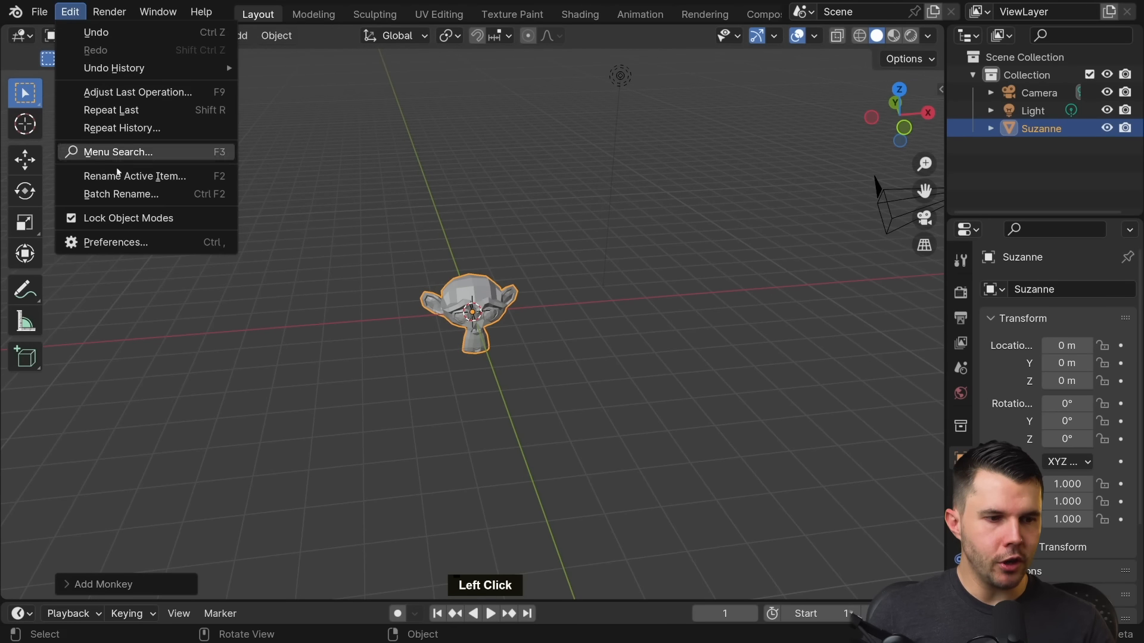
{"action": "left_click", "coordinate": [113, 242]}
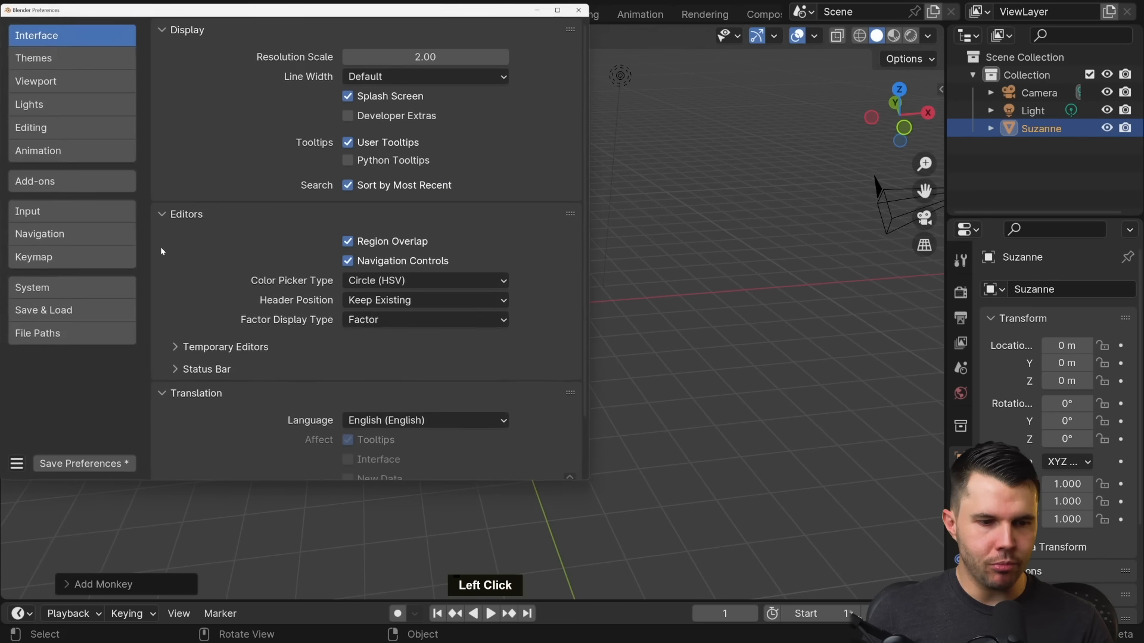
{"action": "left_click", "coordinate": [58, 209]}
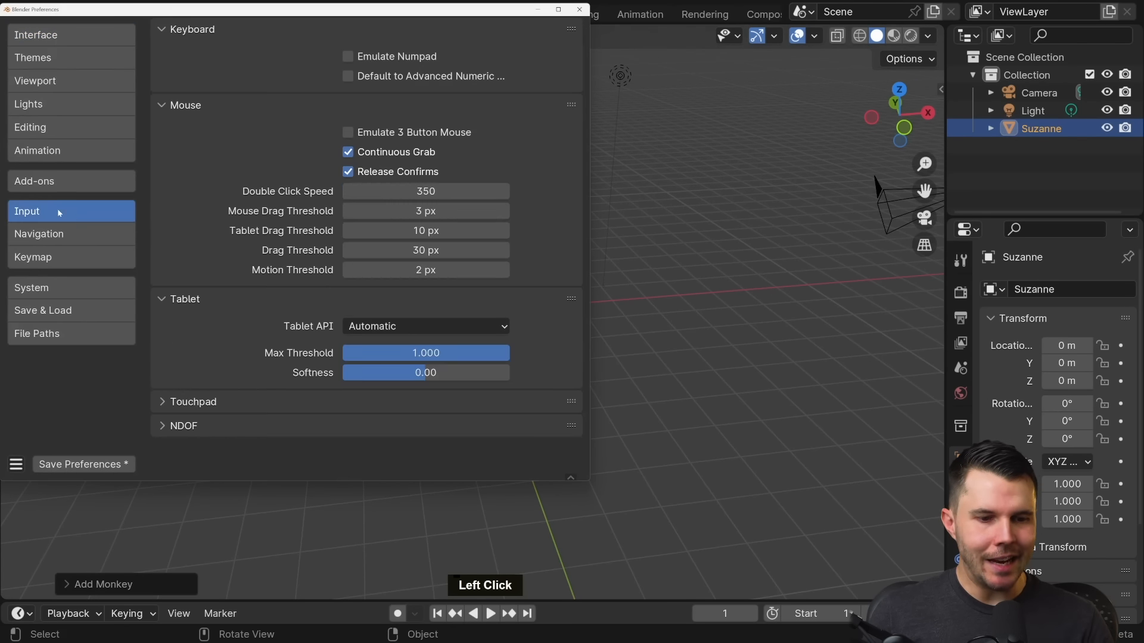
{"action": "left_click", "coordinate": [379, 137]}
{"action": "left_click", "coordinate": [547, 13]}
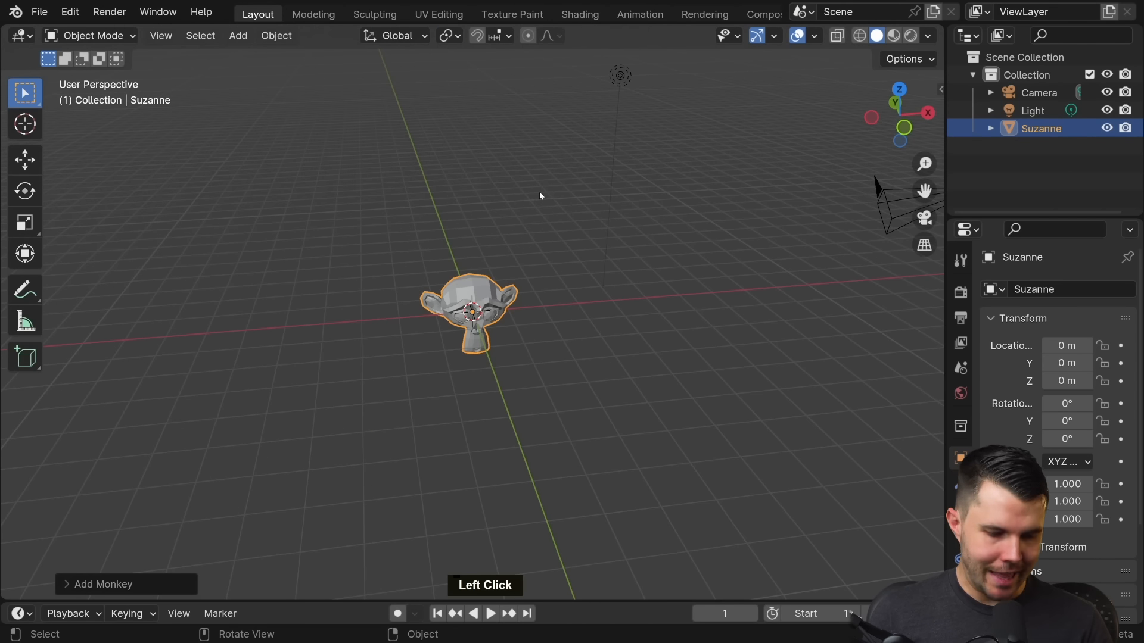
{"action": "mouse_move", "coordinate": [551, 206]}
{"action": "left_mouse_down", "text": "alt"}
{"action": "mouse_move", "coordinate": [644, 195]}
{"action": "mouse_move", "coordinate": [470, 238]}
{"action": "mouse_move", "coordinate": [554, 222]}
{"action": "mouse_move", "coordinate": [518, 202]}
{"action": "mouse_move", "coordinate": [537, 212]}
{"action": "left_mouse_up", "text": "alt"}
Try an interface resolution scale of 1.00, restore it to 2.00 and close the preferences.
{"action": "key", "text": "alt+Tab"}
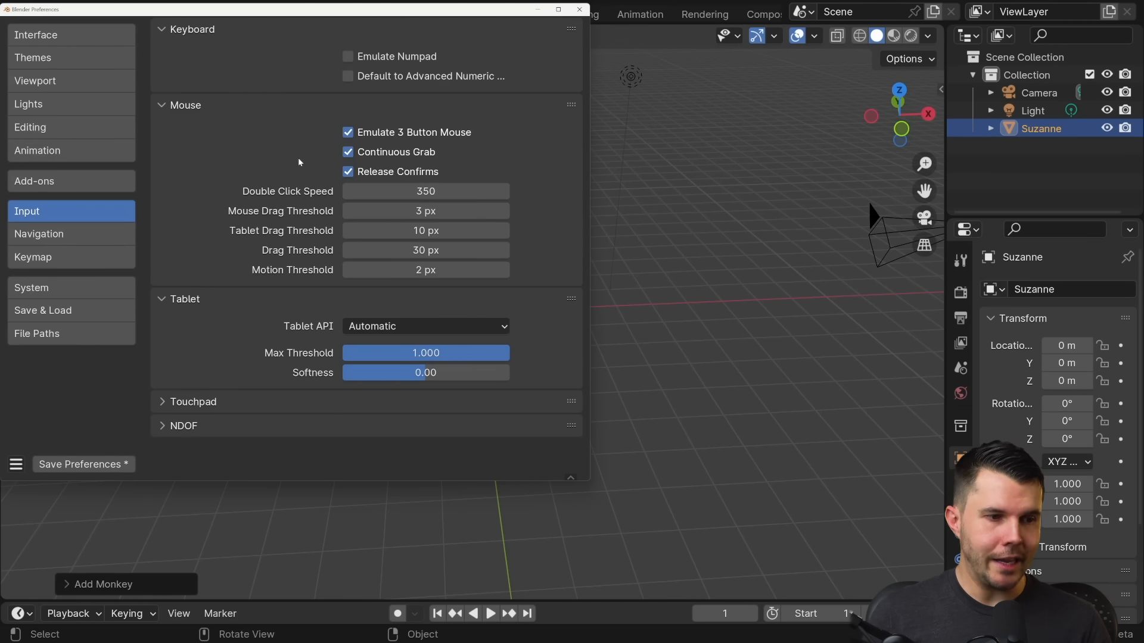
{"action": "left_click", "coordinate": [96, 43]}
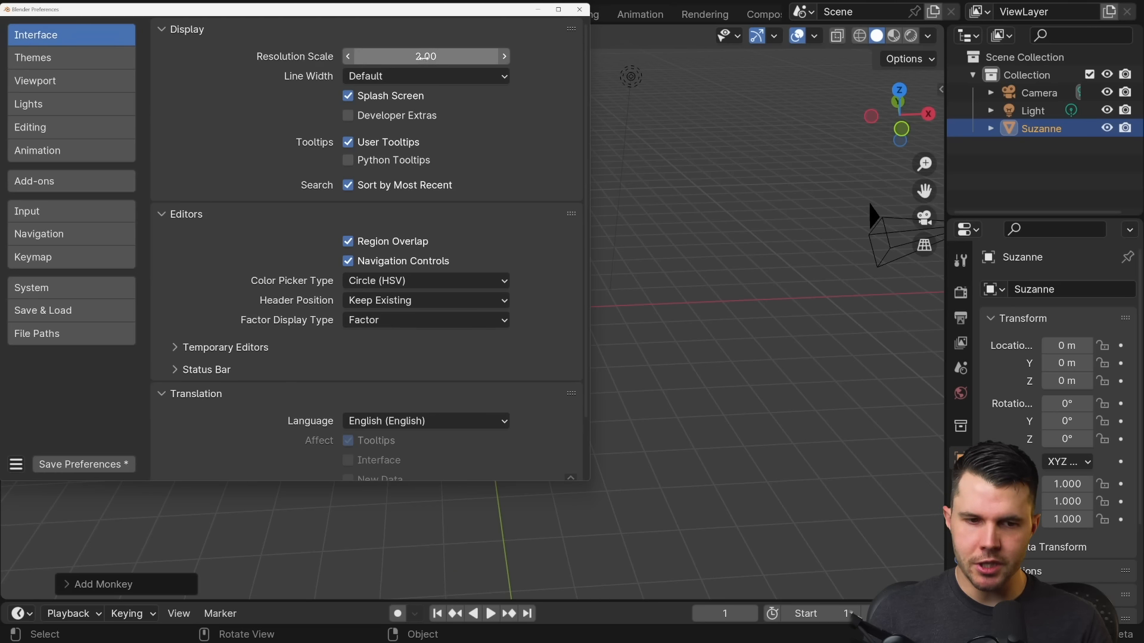
{"action": "mouse_move", "coordinate": [435, 59]}
{"action": "left_mouse_down"}
{"action": "mouse_move", "coordinate": [358, 59]}
{"action": "mouse_move", "coordinate": [415, 58]}
{"action": "left_mouse_up"}
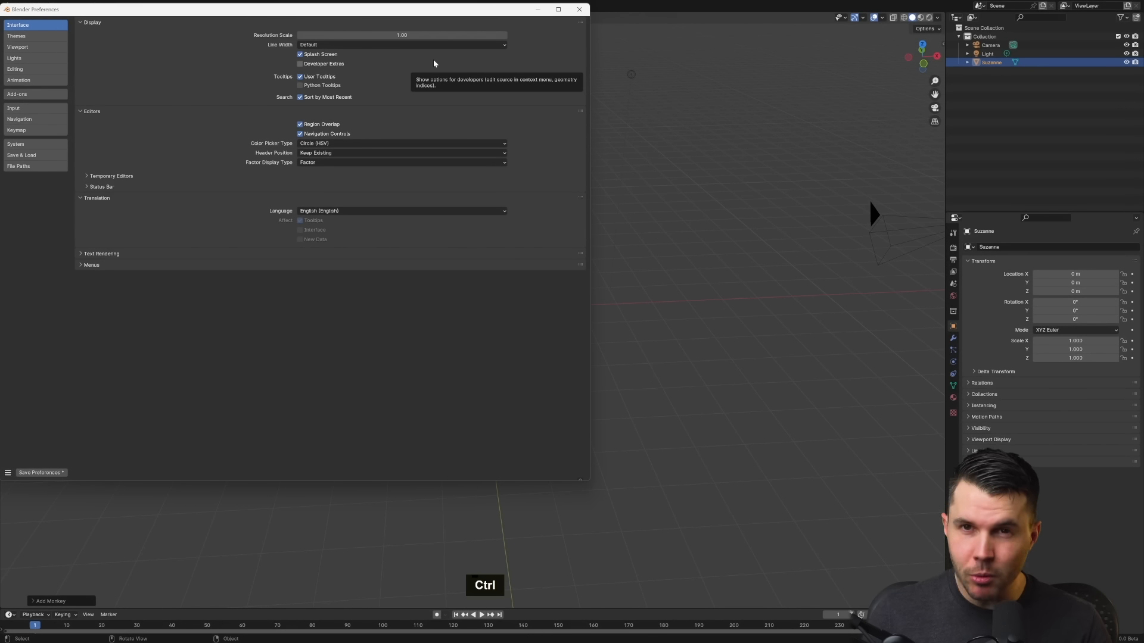
{"action": "left_click_drag", "start_coordinate": [417, 35], "coordinate": [500, 45], "text": "ctrl"}
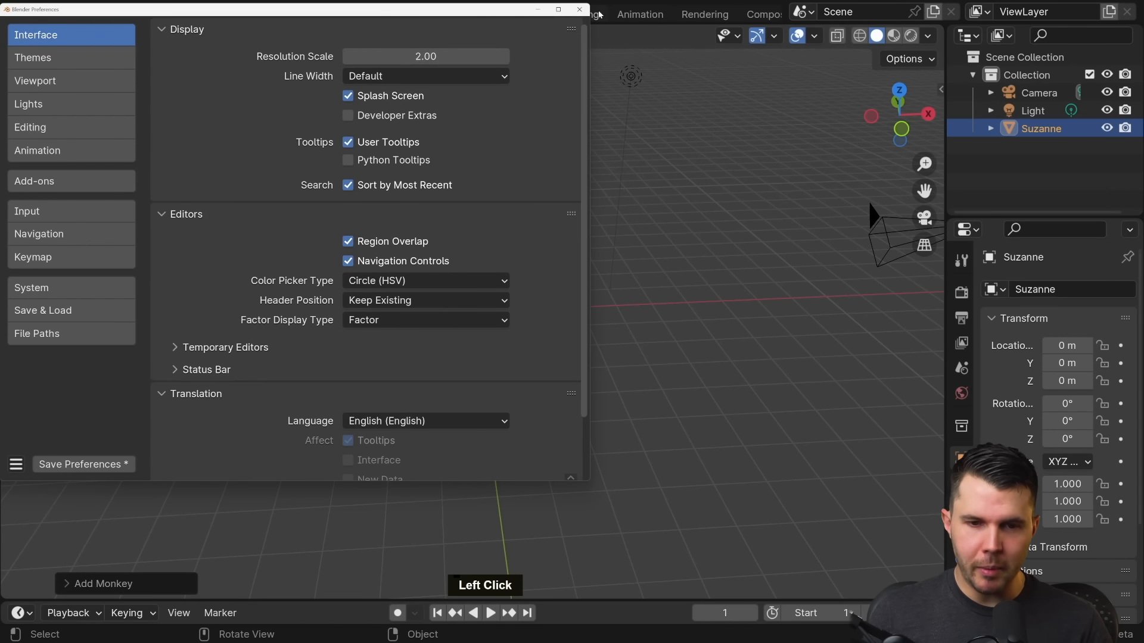
{"action": "left_click", "coordinate": [579, 10]}
Examine the monkey head in the viewport from several angles and at different zoom distances.
{"action": "middle_click_drag", "start_coordinate": [655, 160], "coordinate": [681, 164]}
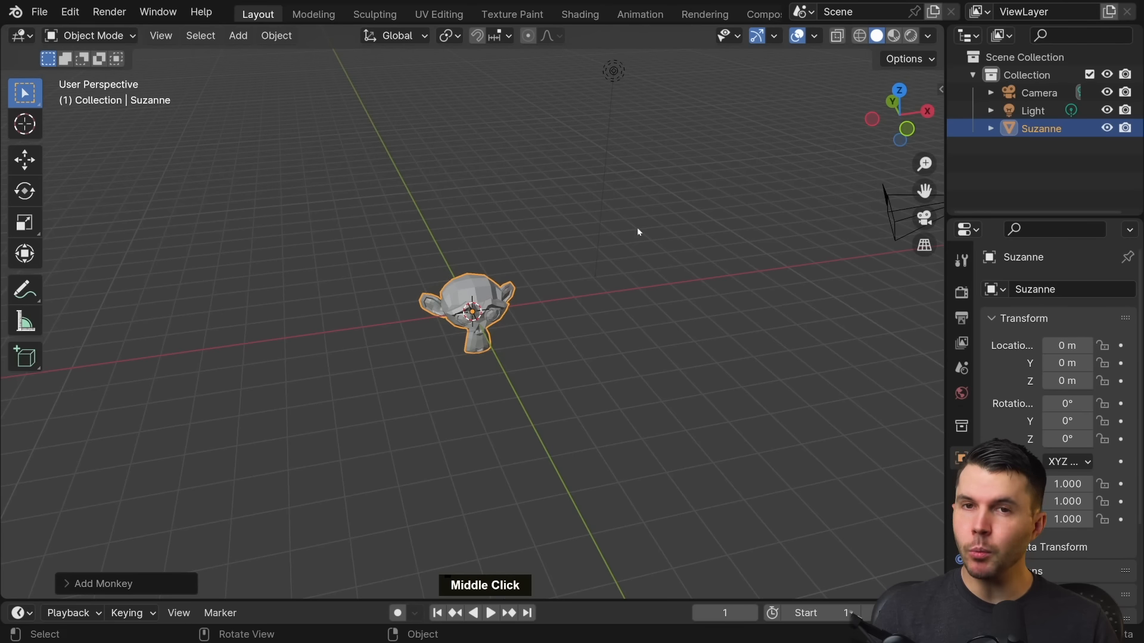
{"action": "scroll", "coordinate": [611, 295], "scroll_direction": "up", "scroll_amount": 3}
{"action": "scroll", "coordinate": [611, 295], "scroll_direction": "down", "scroll_amount": 2}
{"action": "scroll", "coordinate": [611, 296], "scroll_direction": "up", "scroll_amount": 2}
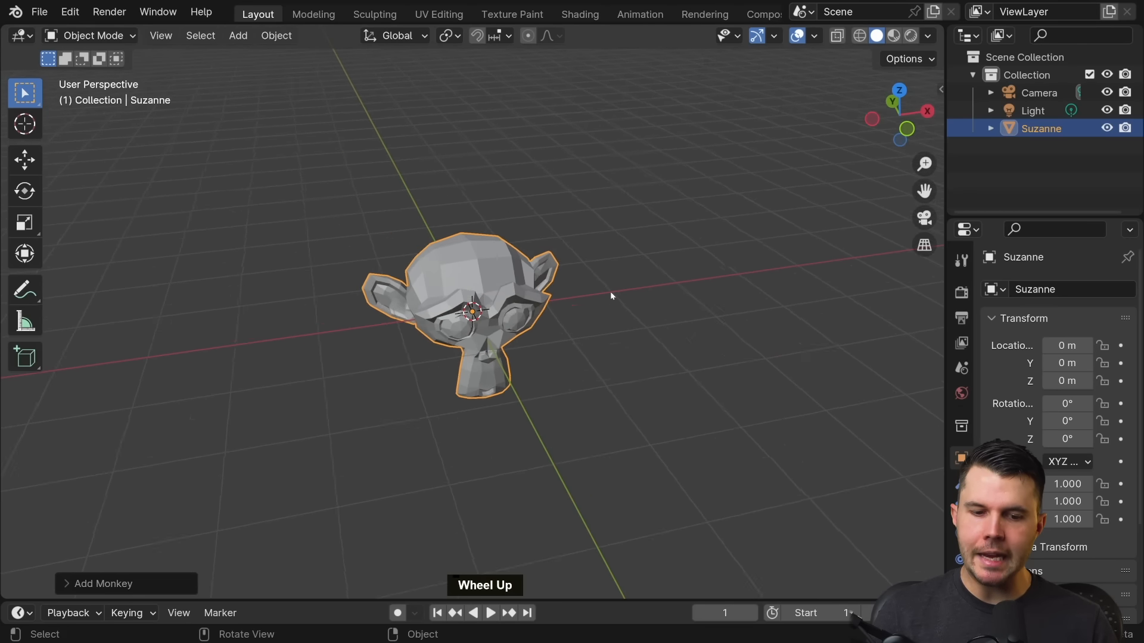
{"action": "scroll", "coordinate": [612, 298], "scroll_direction": "down", "scroll_amount": 1}
{"action": "scroll", "coordinate": [611, 296], "scroll_direction": "down", "scroll_amount": 1}
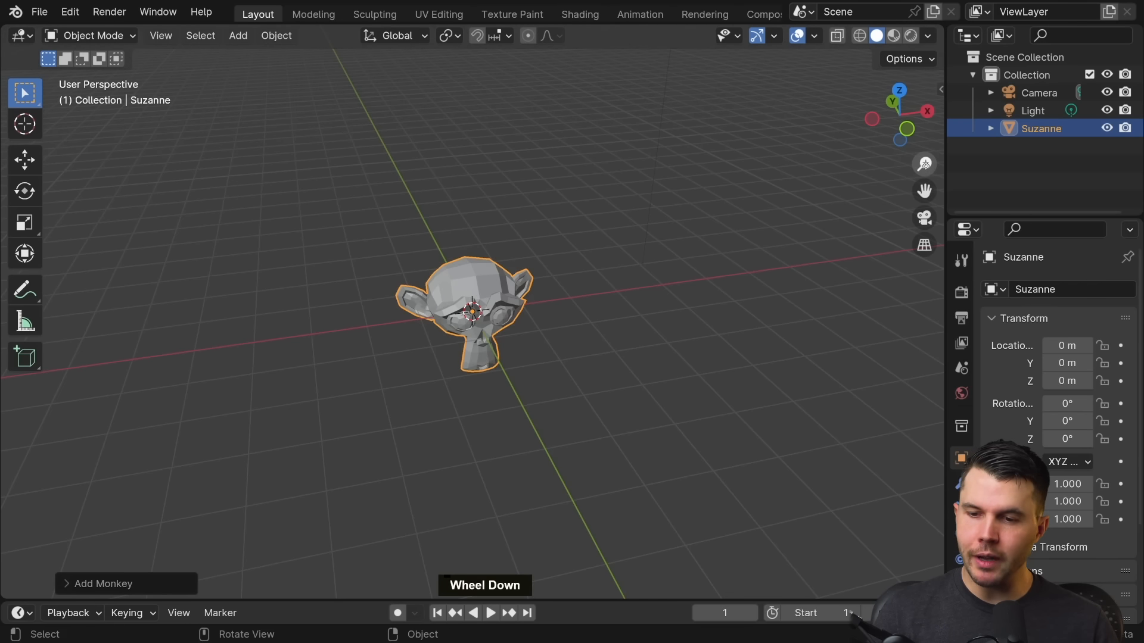
{"action": "left_click_drag", "start_coordinate": [924, 164], "coordinate": [605, 79]}
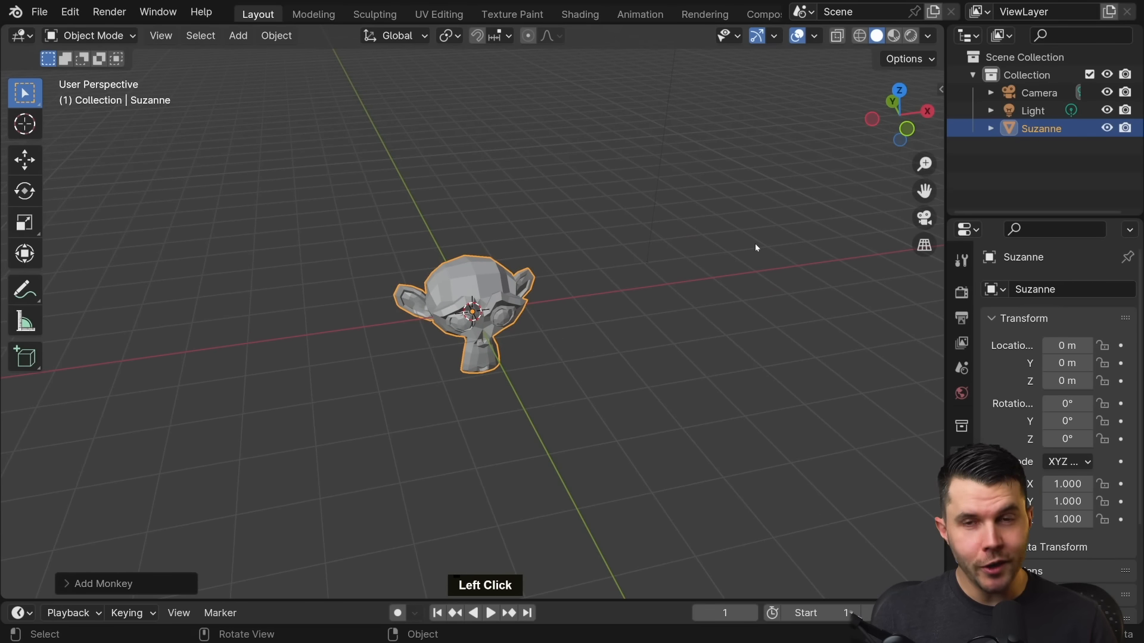
{"action": "key", "text": "ctrl"}
{"action": "middle_click_drag", "start_coordinate": [747, 246], "coordinate": [765, 212], "text": "ctrl"}
{"action": "scroll", "coordinate": [756, 262], "scroll_direction": "up", "scroll_amount": 3}
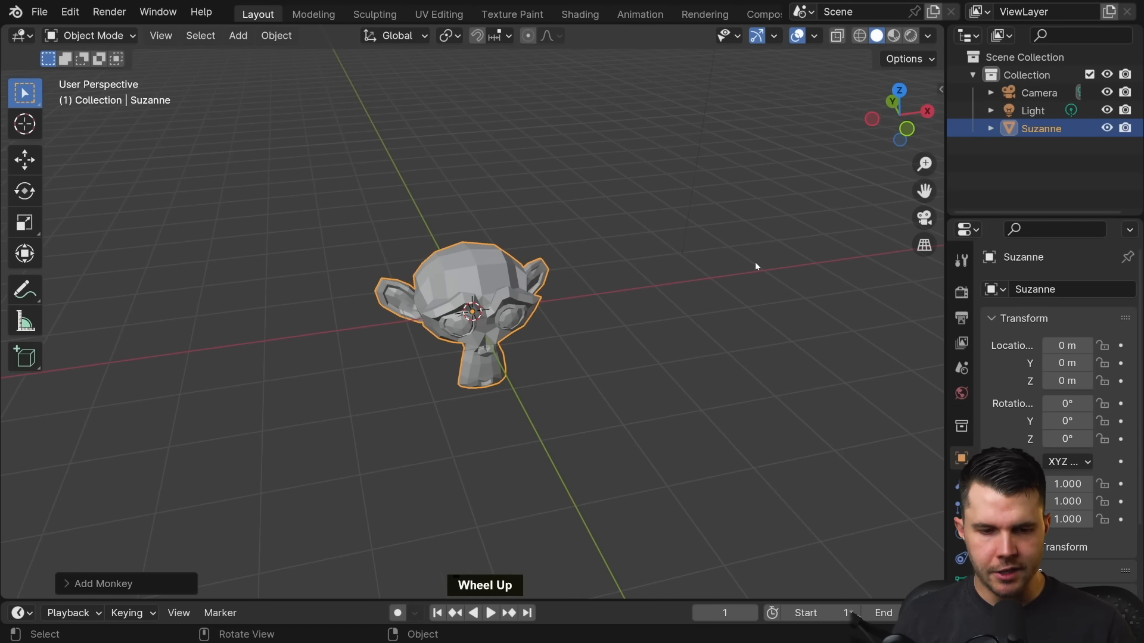
{"action": "middle_click_drag", "start_coordinate": [717, 270], "coordinate": [727, 221]}
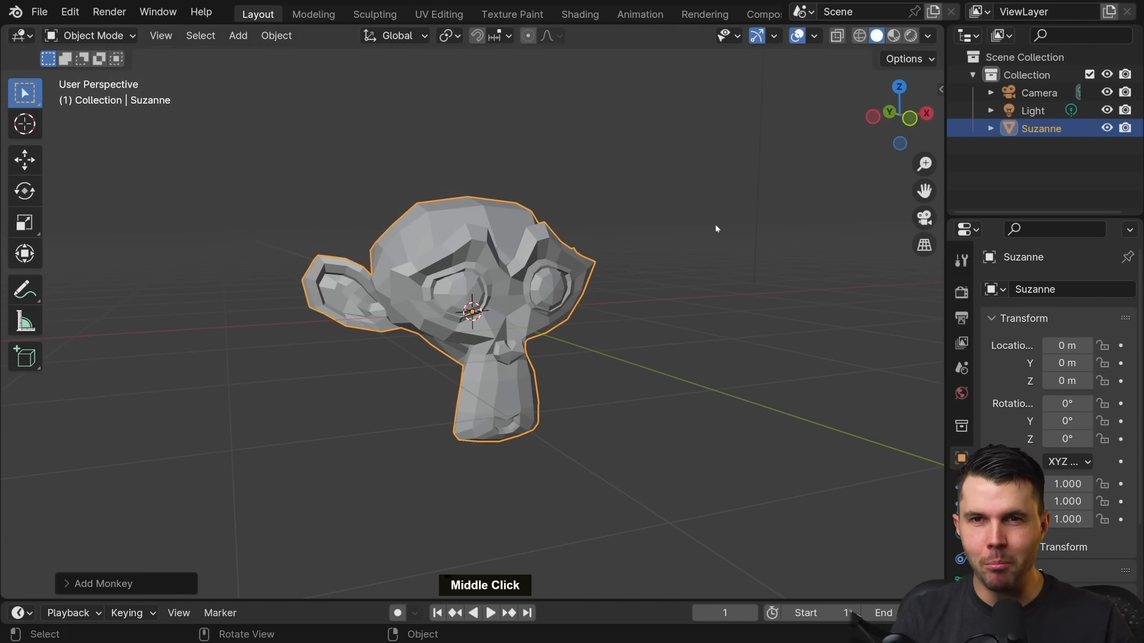
{"action": "middle_click_drag", "start_coordinate": [672, 265], "coordinate": [794, 220]}
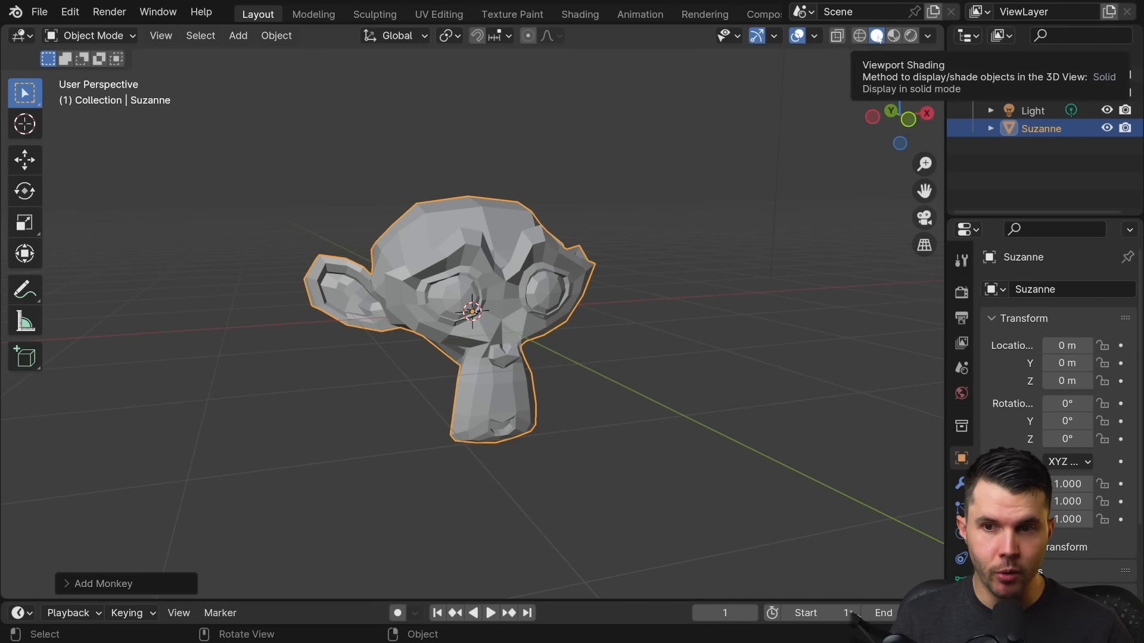
Switch the viewport to Rendered shading and select the light above the monkey head.
{"action": "left_click", "coordinate": [910, 37]}
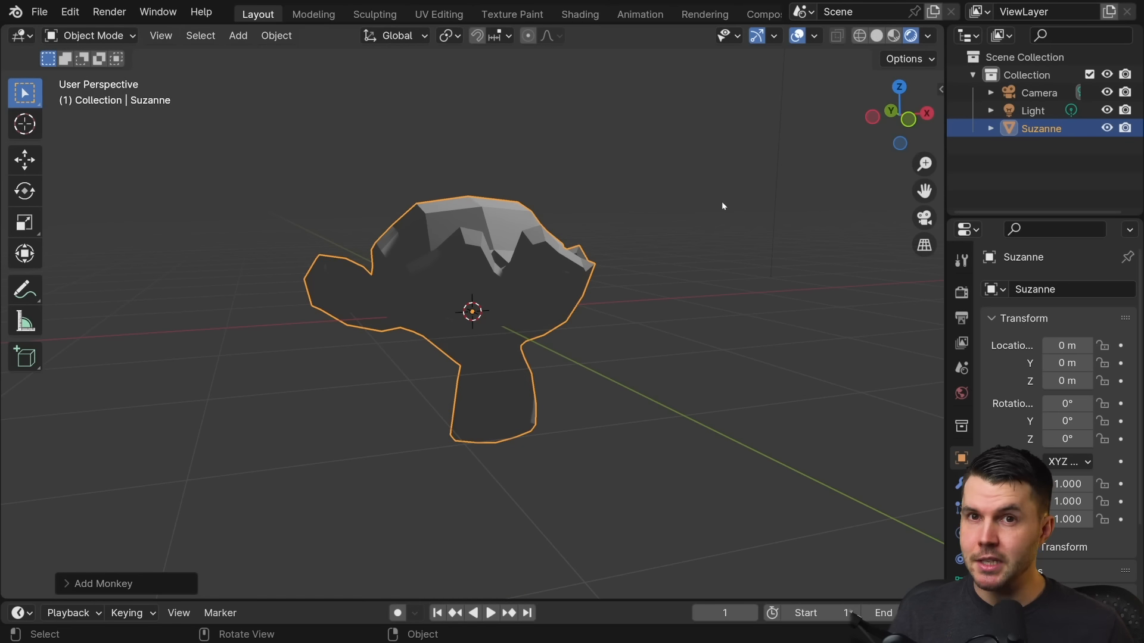
{"action": "middle_click_drag", "start_coordinate": [716, 204], "coordinate": [631, 229]}
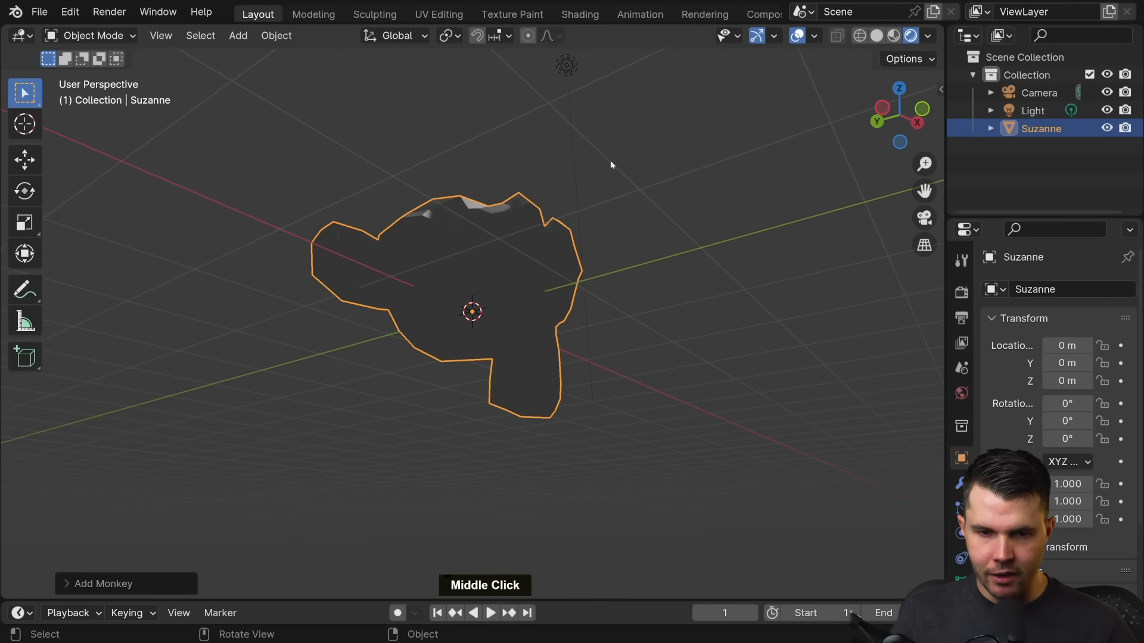
{"action": "left_click", "coordinate": [570, 66]}
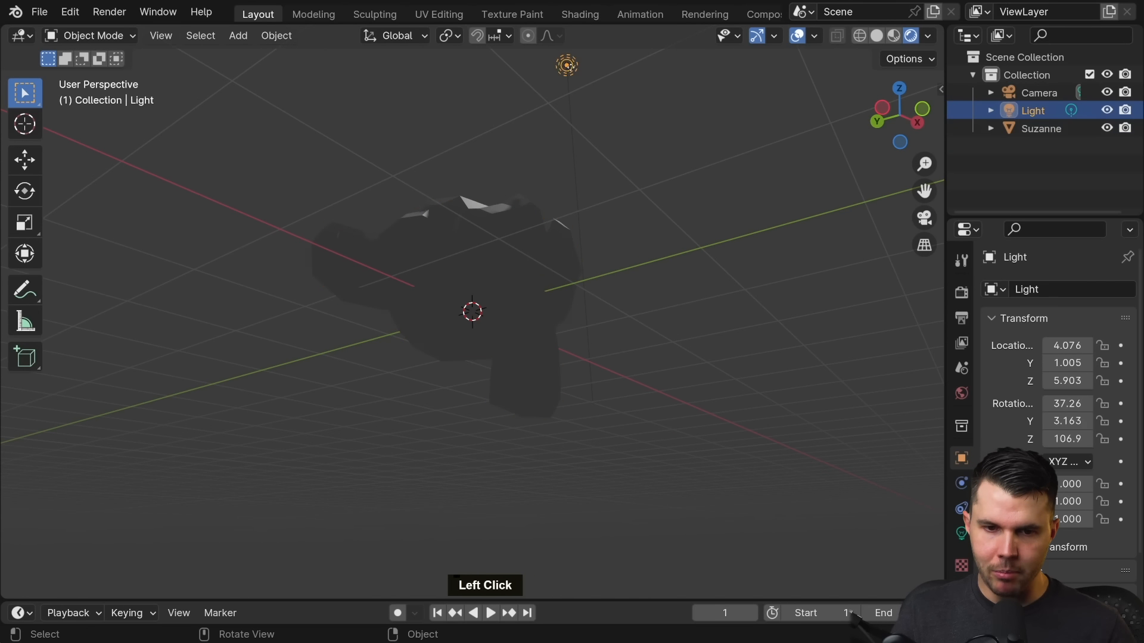
Examine the monkey head and the light from several angles and distances, keeping both in view.
{"action": "scroll", "coordinate": [476, 295], "scroll_direction": "down", "scroll_amount": 6}
{"action": "scroll", "coordinate": [476, 295], "scroll_direction": "up", "scroll_amount": 2}
{"action": "middle_click_drag", "start_coordinate": [476, 295], "coordinate": [659, 287]}
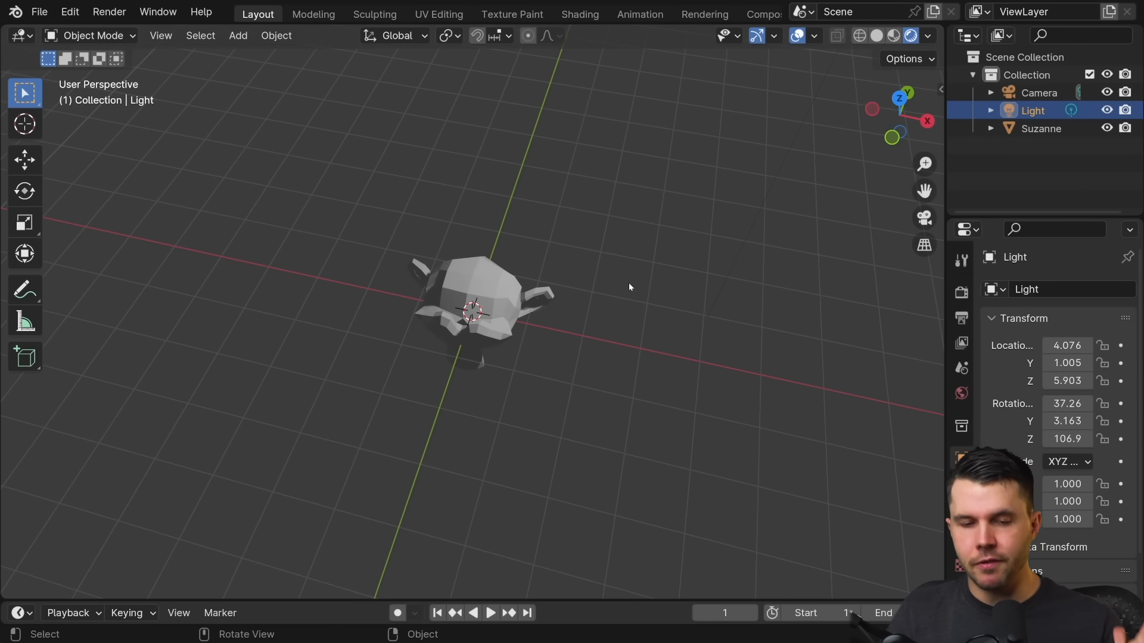
{"action": "middle_click_drag", "start_coordinate": [613, 278], "coordinate": [647, 249]}
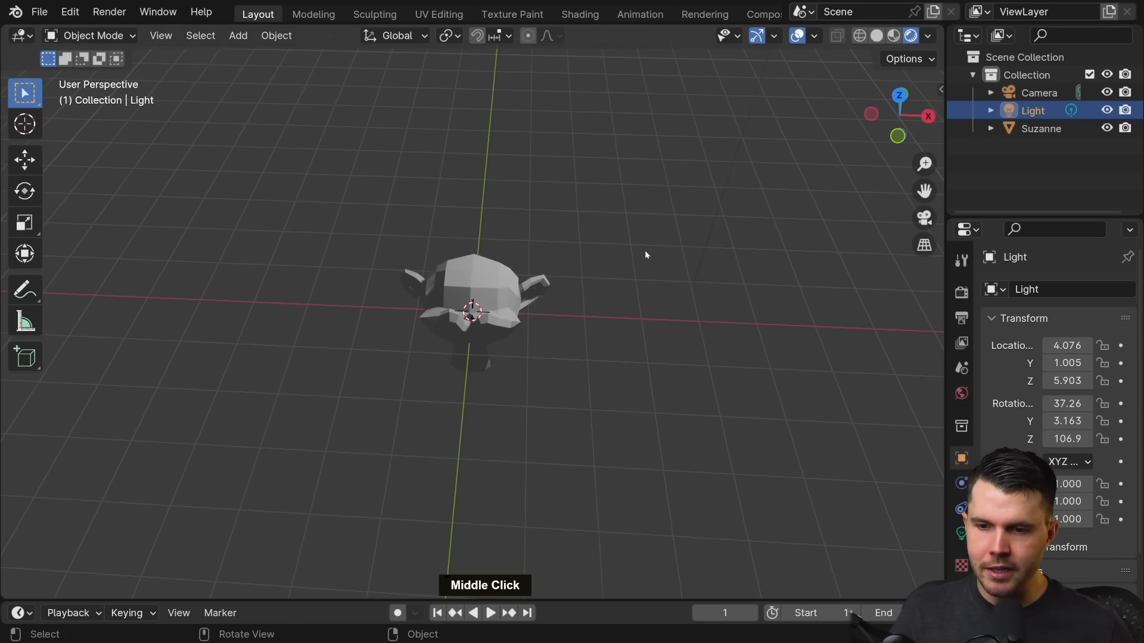
{"action": "left_click_drag", "start_coordinate": [923, 190], "coordinate": [784, 248]}
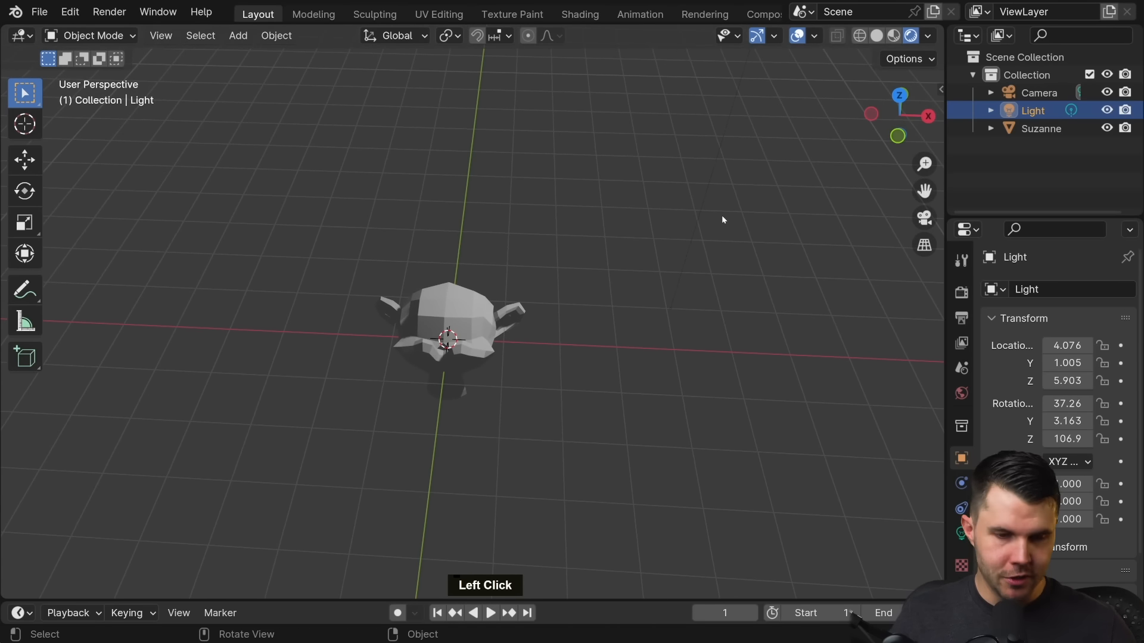
{"action": "key", "text": "shift"}
{"action": "middle_click_drag", "start_coordinate": [734, 206], "coordinate": [681, 262], "text": "shift"}
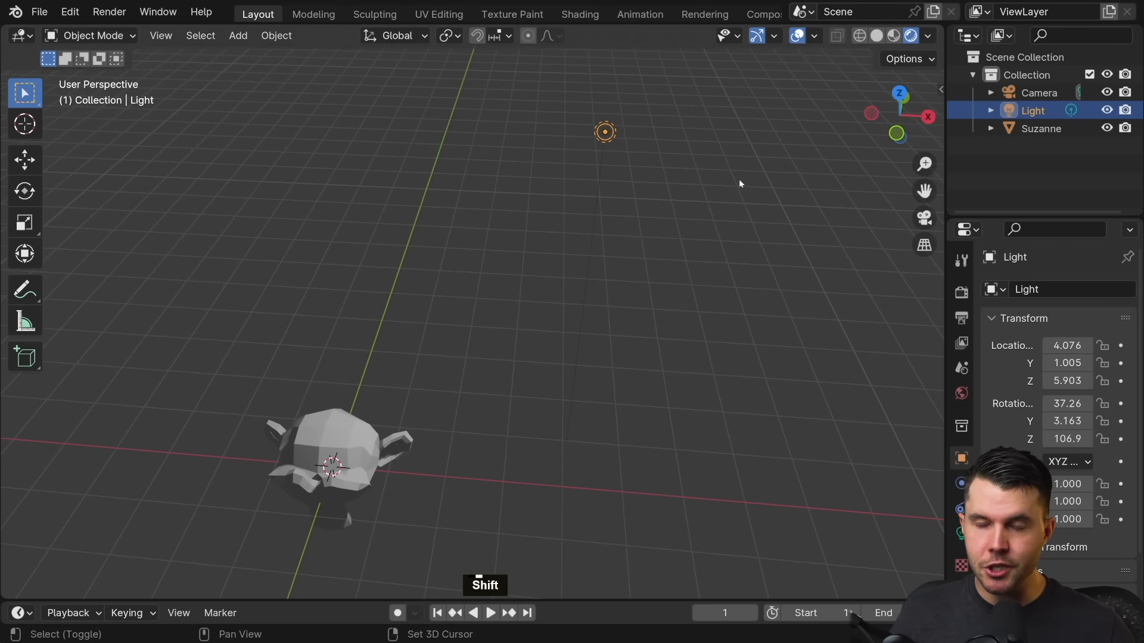
{"action": "middle_click_drag", "start_coordinate": [738, 178], "coordinate": [633, 232], "text": "shift"}
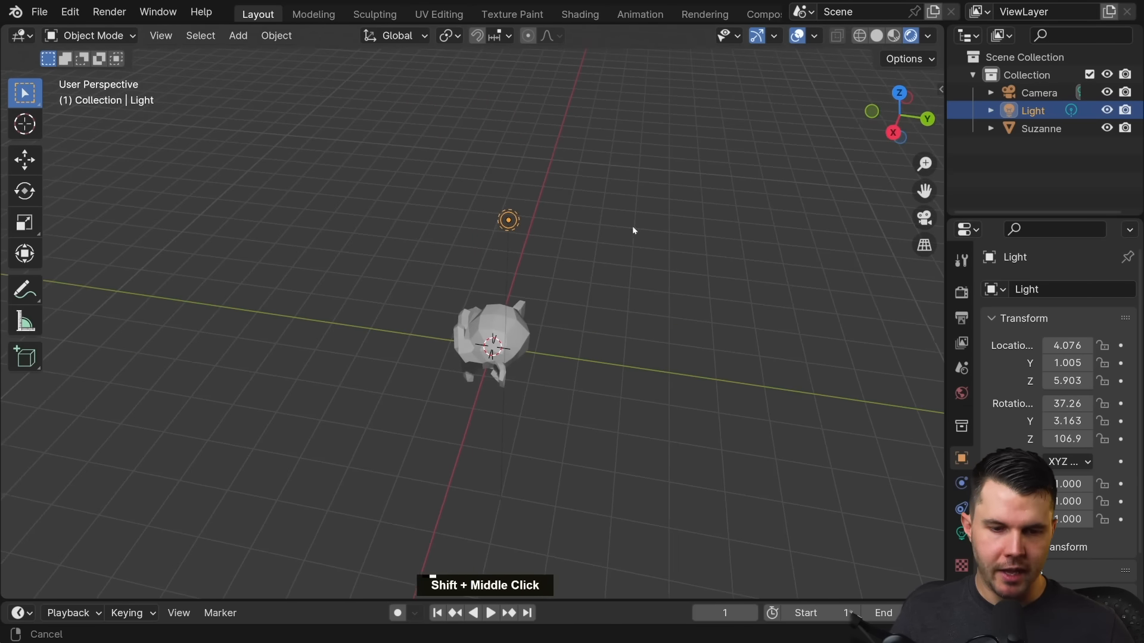
{"action": "scroll", "coordinate": [510, 393], "scroll_direction": "up", "scroll_amount": 2}
{"action": "middle_click_drag", "start_coordinate": [510, 390], "coordinate": [703, 248]}
{"action": "middle_click_drag", "start_coordinate": [539, 356], "coordinate": [459, 373]}
{"action": "scroll", "coordinate": [482, 359], "scroll_direction": "down", "scroll_amount": 2}
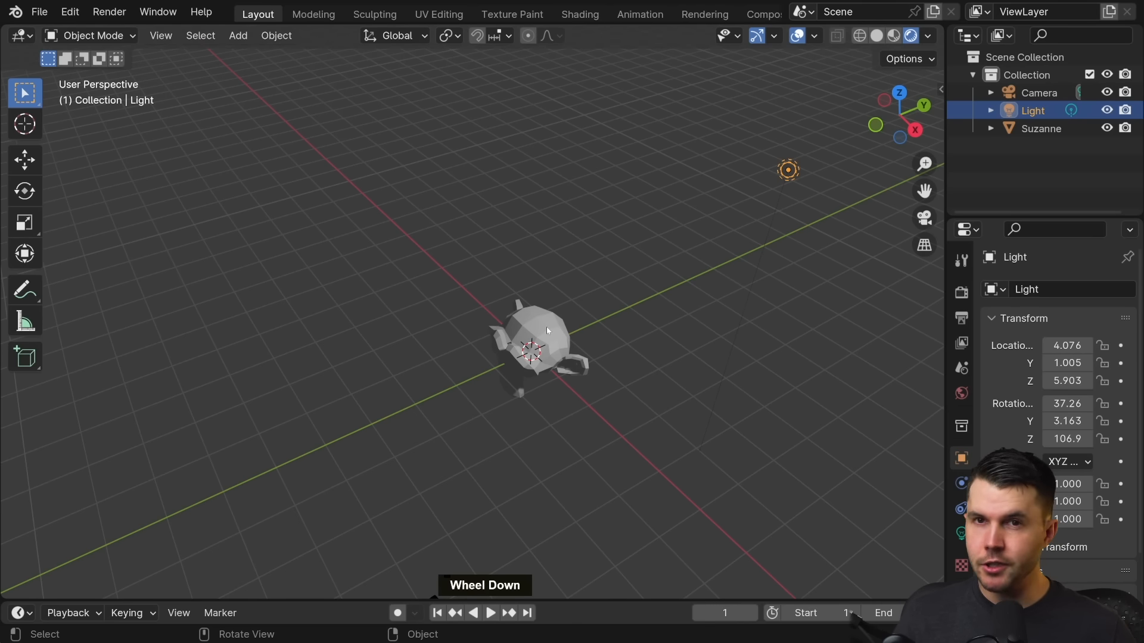
Move the light with the Move tool's handles to about X 4.18, Y -0.46, Z 5.93 m.
{"action": "left_click", "coordinate": [25, 160]}
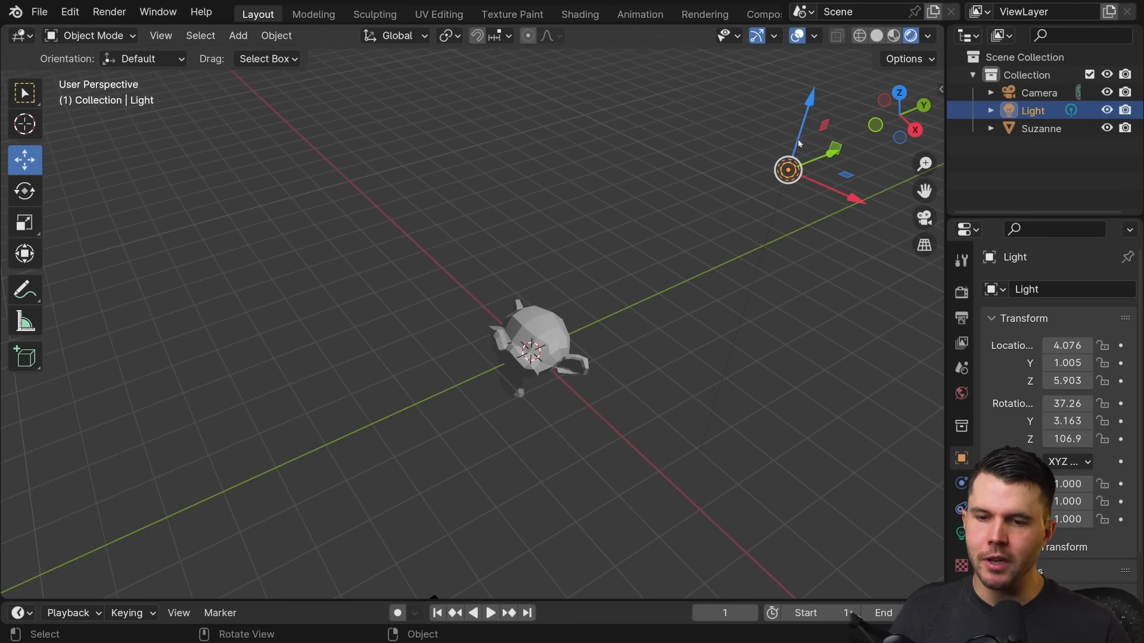
{"action": "left_click_drag", "start_coordinate": [821, 164], "coordinate": [748, 191]}
{"action": "mouse_move", "coordinate": [721, 154]}
{"action": "left_mouse_down"}
{"action": "mouse_move", "coordinate": [731, 111]}
{"action": "mouse_move", "coordinate": [710, 200]}
{"action": "mouse_move", "coordinate": [723, 152]}
{"action": "left_mouse_up"}
{"action": "mouse_move", "coordinate": [754, 213]}
{"action": "left_mouse_down"}
{"action": "mouse_move", "coordinate": [778, 232]}
{"action": "mouse_move", "coordinate": [760, 228]}
{"action": "left_mouse_up"}
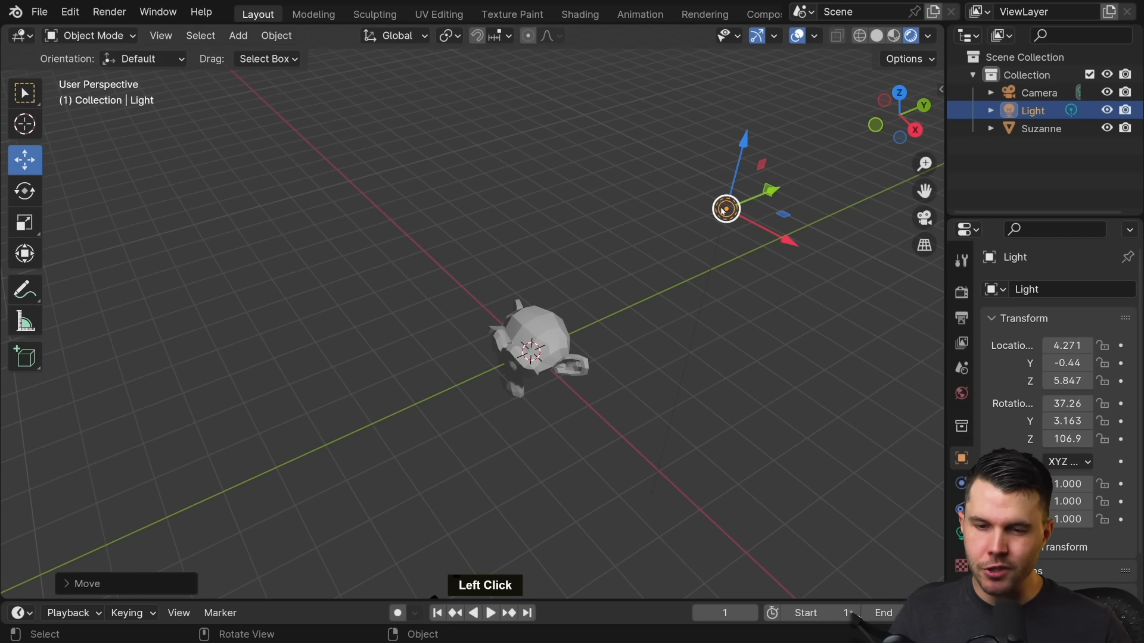
{"action": "mouse_move", "coordinate": [722, 213]}
{"action": "left_mouse_down"}
{"action": "mouse_move", "coordinate": [699, 202]}
{"action": "mouse_move", "coordinate": [788, 191]}
{"action": "mouse_move", "coordinate": [710, 230]}
{"action": "mouse_move", "coordinate": [704, 215]}
{"action": "mouse_move", "coordinate": [720, 202]}
{"action": "left_mouse_up"}
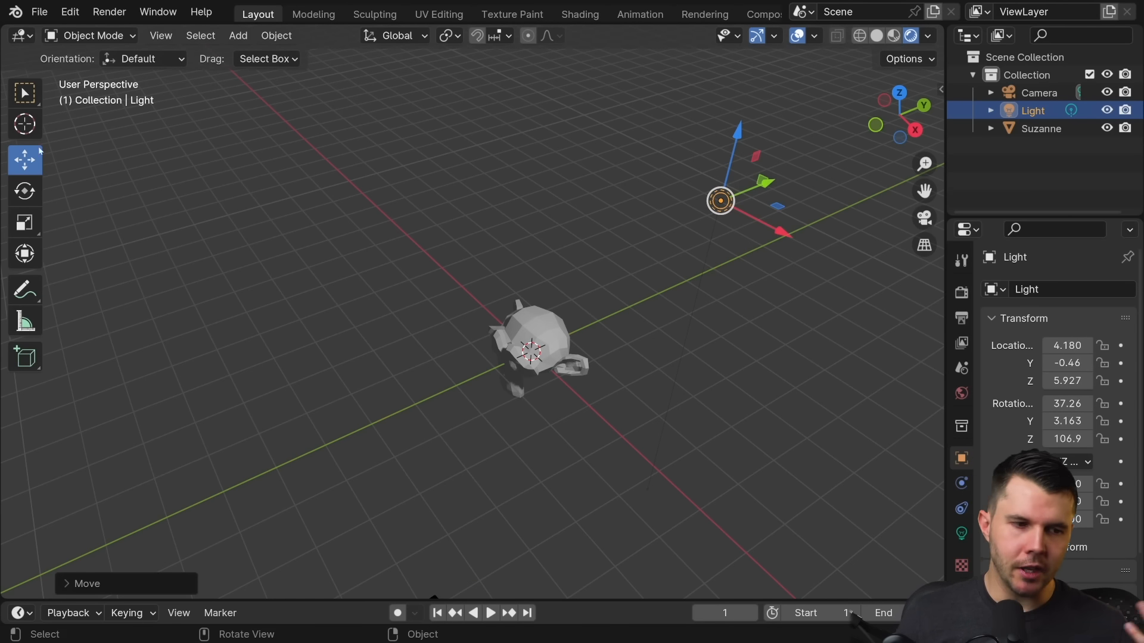
Return to the Select Box tool and grab the light freely to about X 4.06, Y -0.35, Z 6.13 m.
{"action": "left_click", "coordinate": [25, 92]}
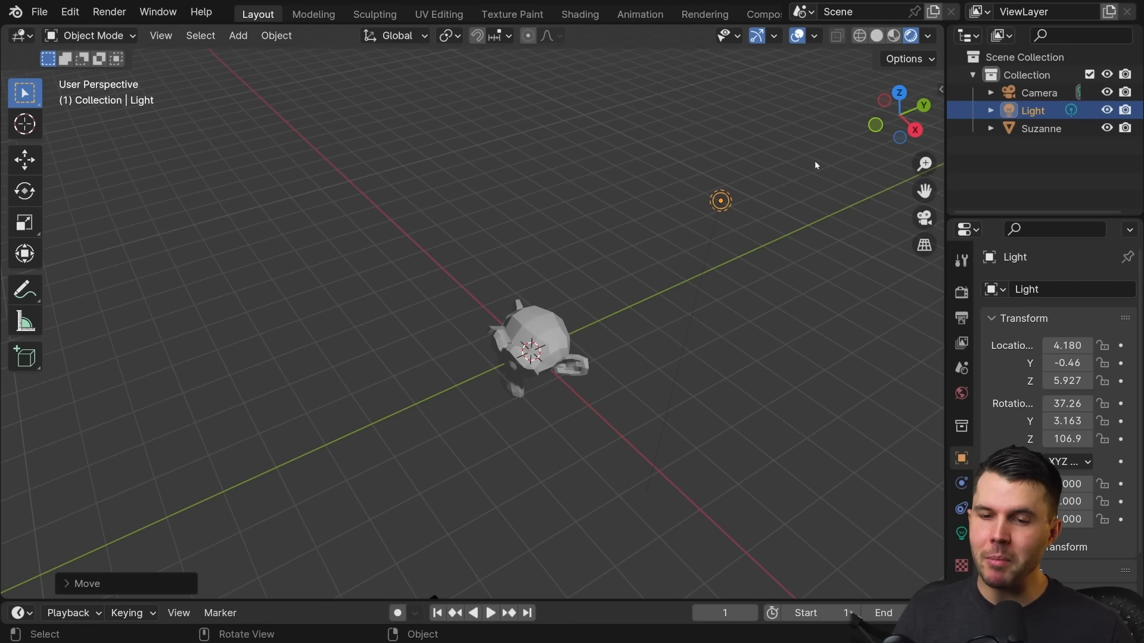
{"action": "key", "text": "g"}
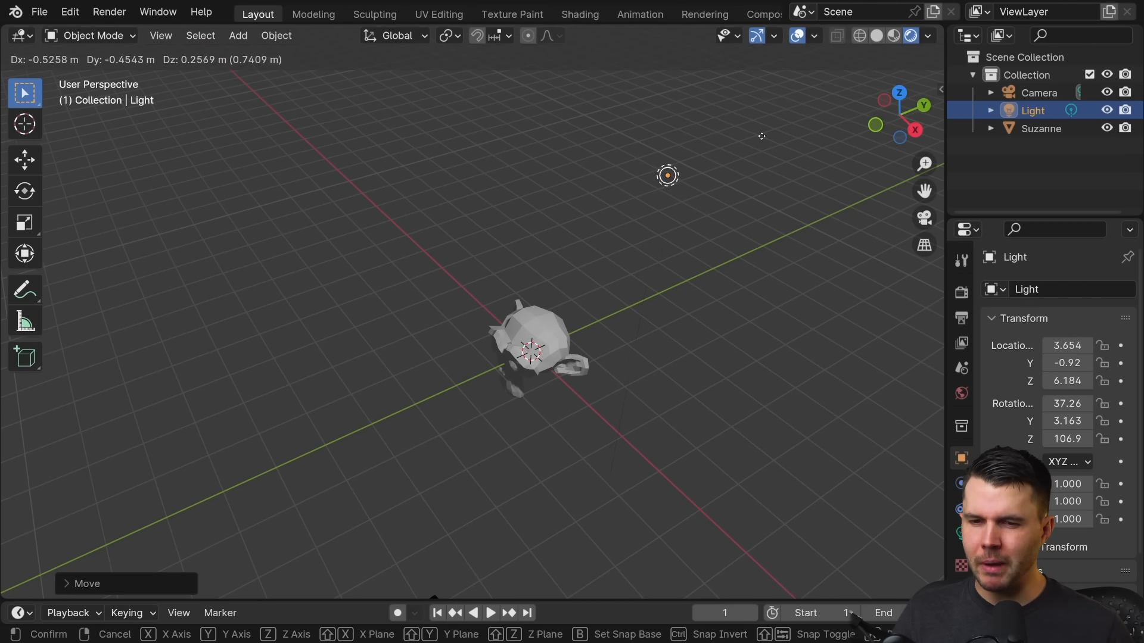
{"action": "left_click", "coordinate": [763, 140]}
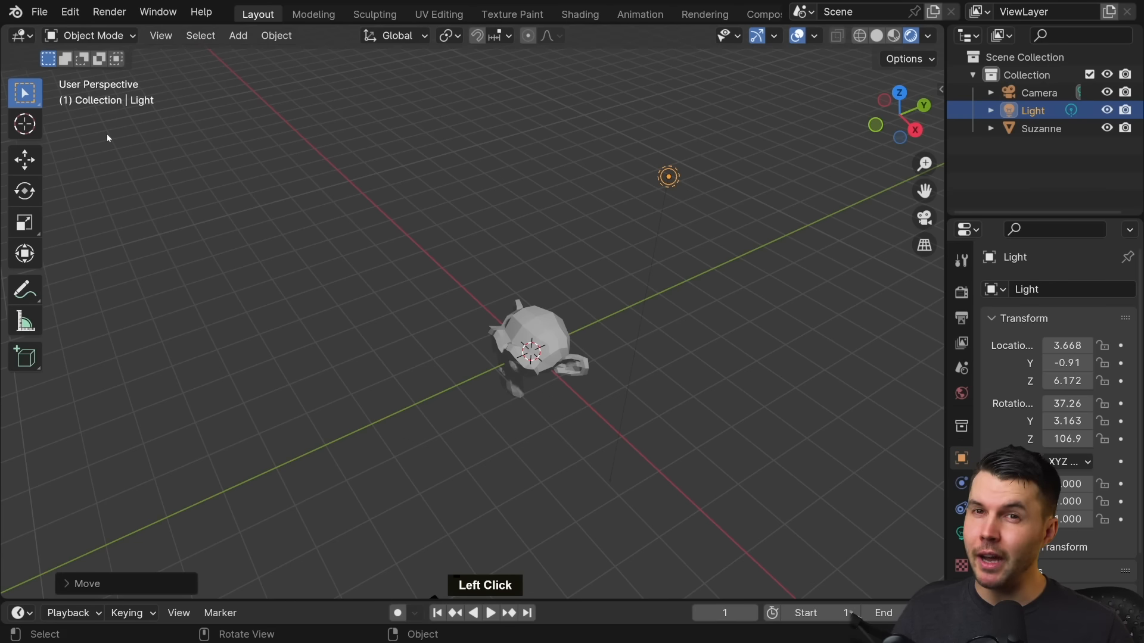
{"action": "key", "text": "g"}
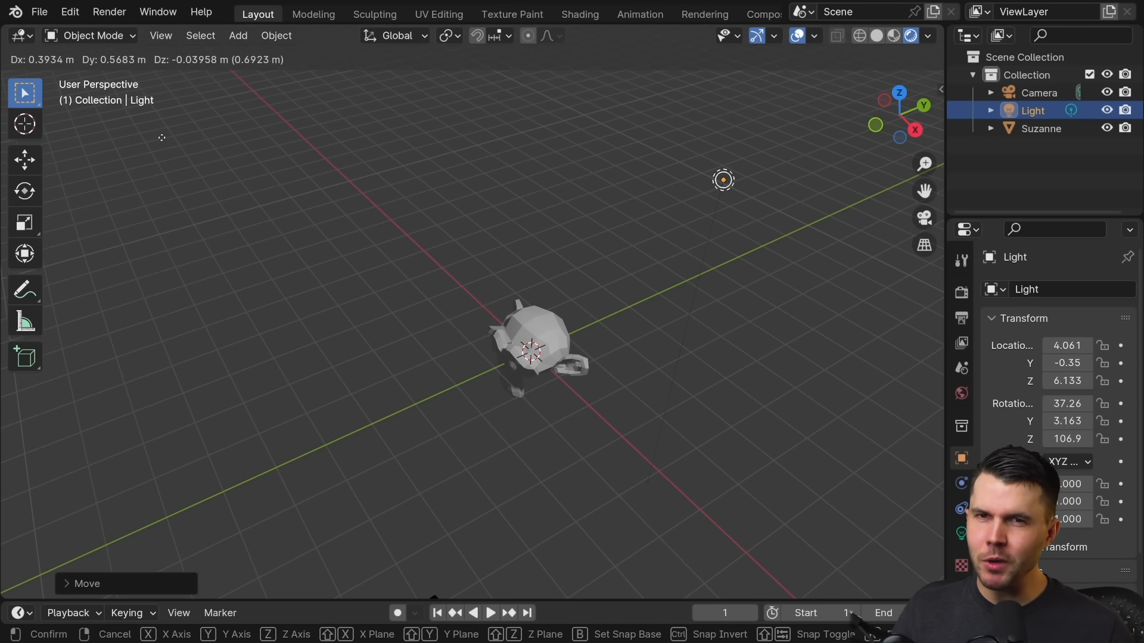
{"action": "left_click", "coordinate": [161, 138]}
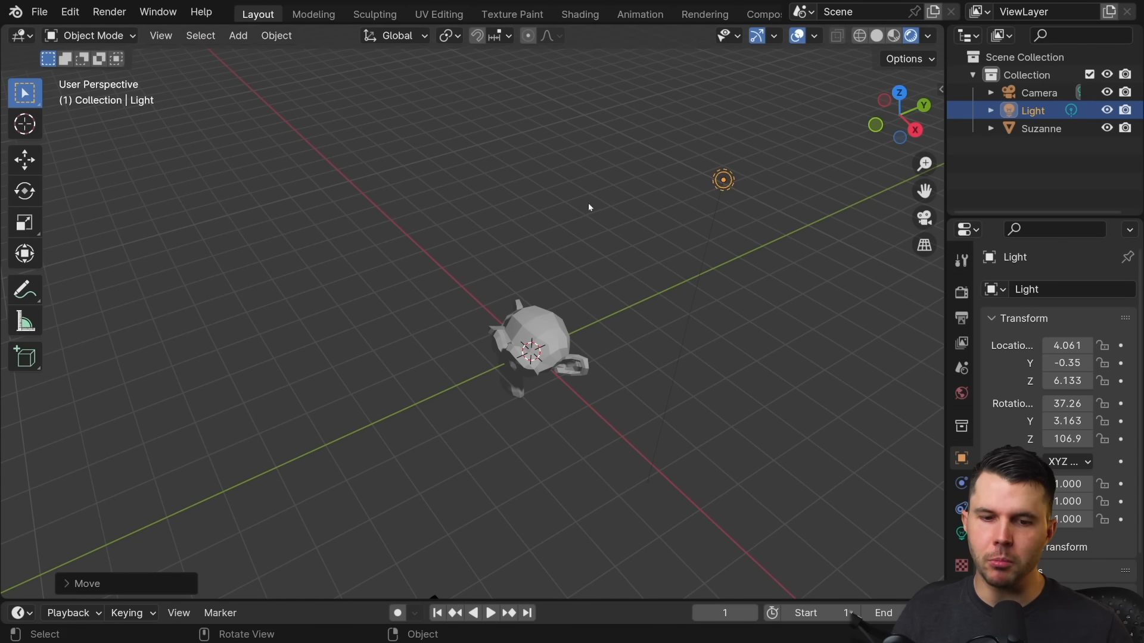
Start moving the light freely twice and cancel each move.
{"action": "key", "text": "g"}
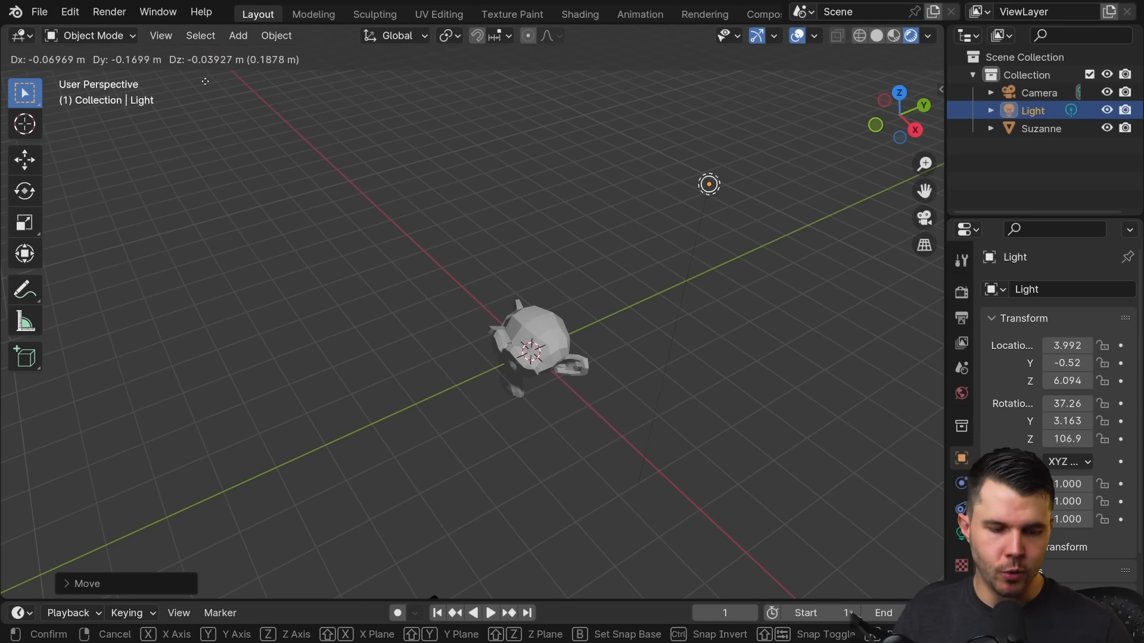
{"action": "key", "text": "Escape"}
{"action": "key", "text": "g"}
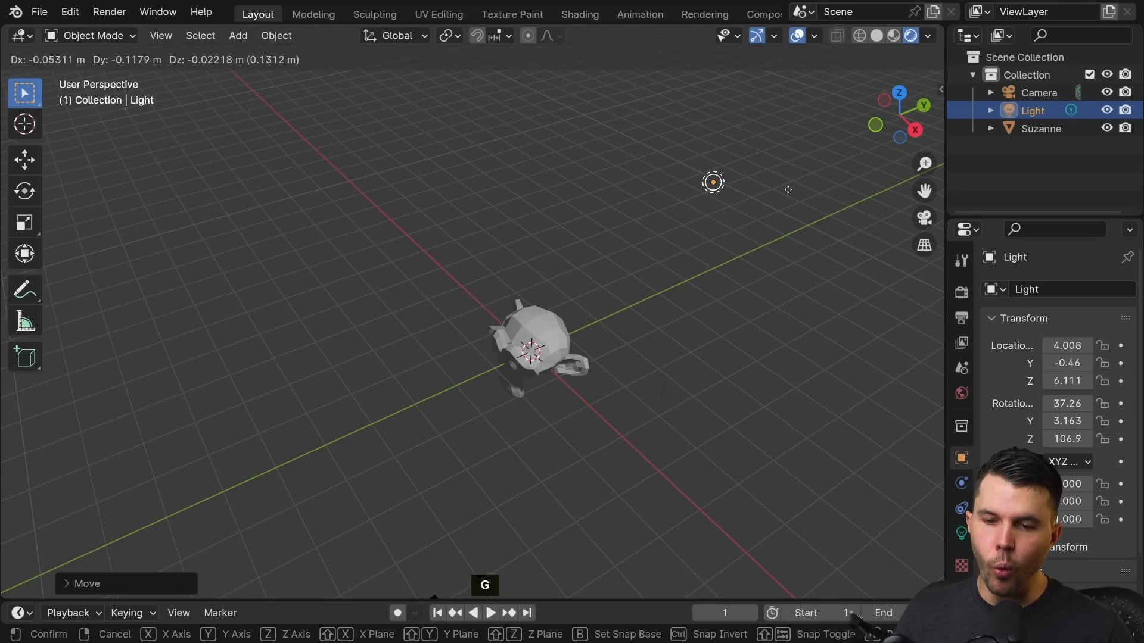
{"action": "right_click", "coordinate": [736, 161]}
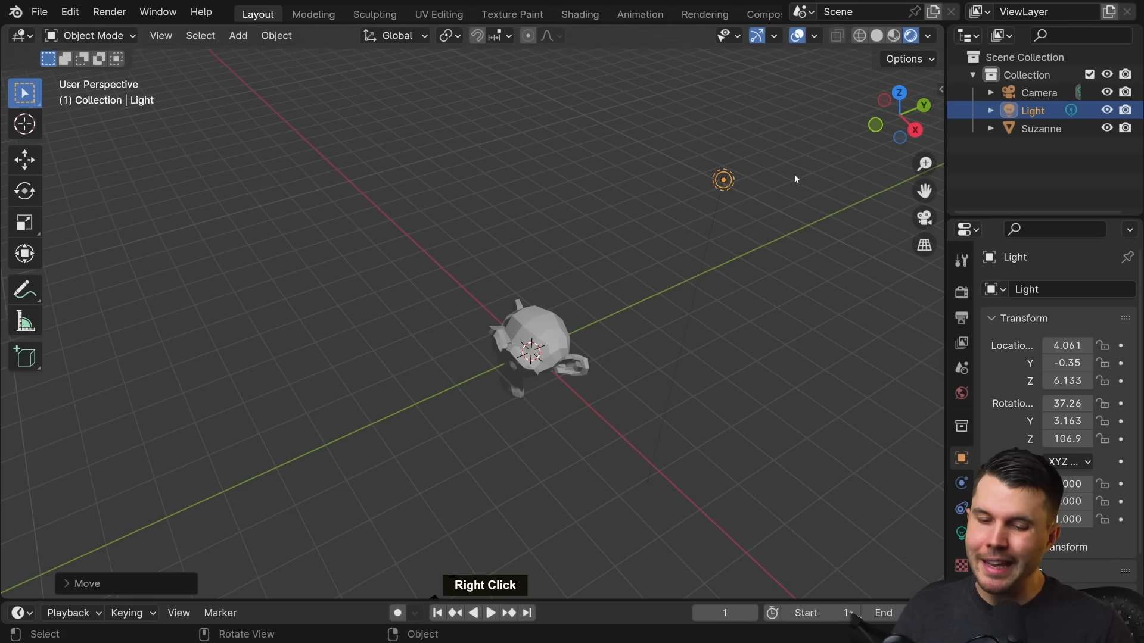
Grab the light freely to about X 1.58, Y -3.06, Z 6.97 m, and again to about X 4.11, Y 0.20, Z 6.45 m.
{"action": "key", "text": "g"}
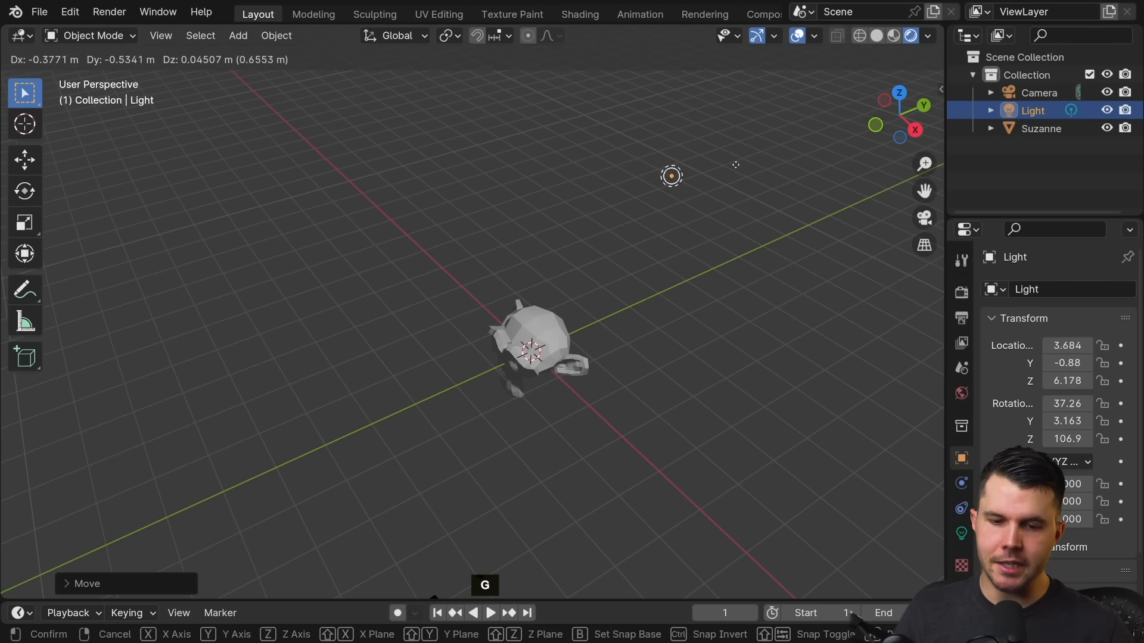
{"action": "left_click", "coordinate": [506, 87]}
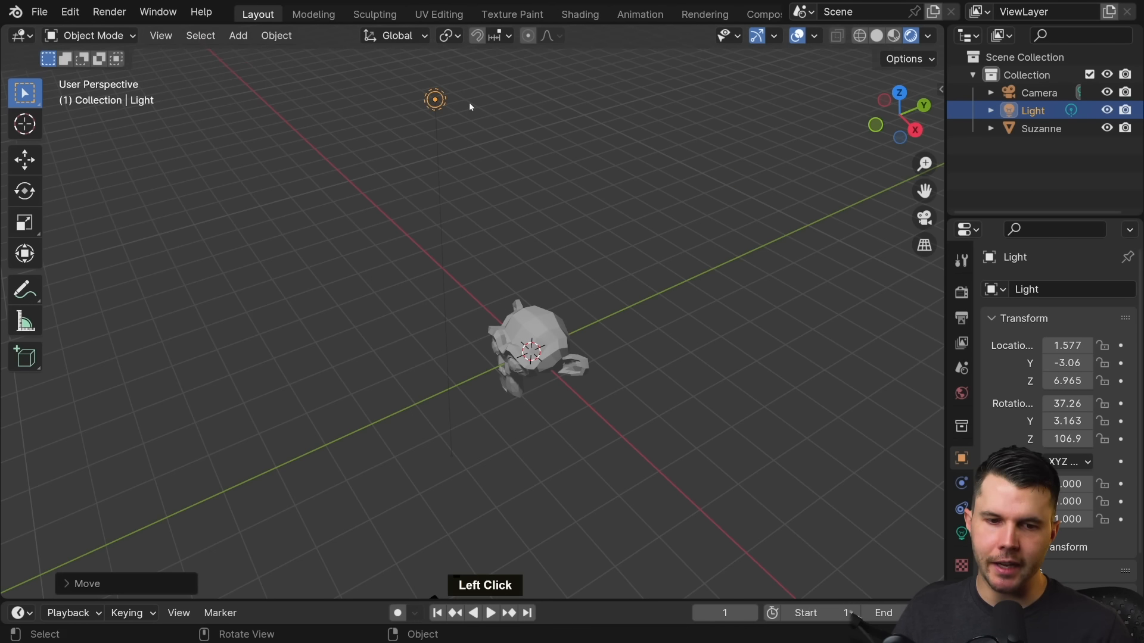
{"action": "key", "text": "g"}
{"action": "right_click", "coordinate": [784, 156]}
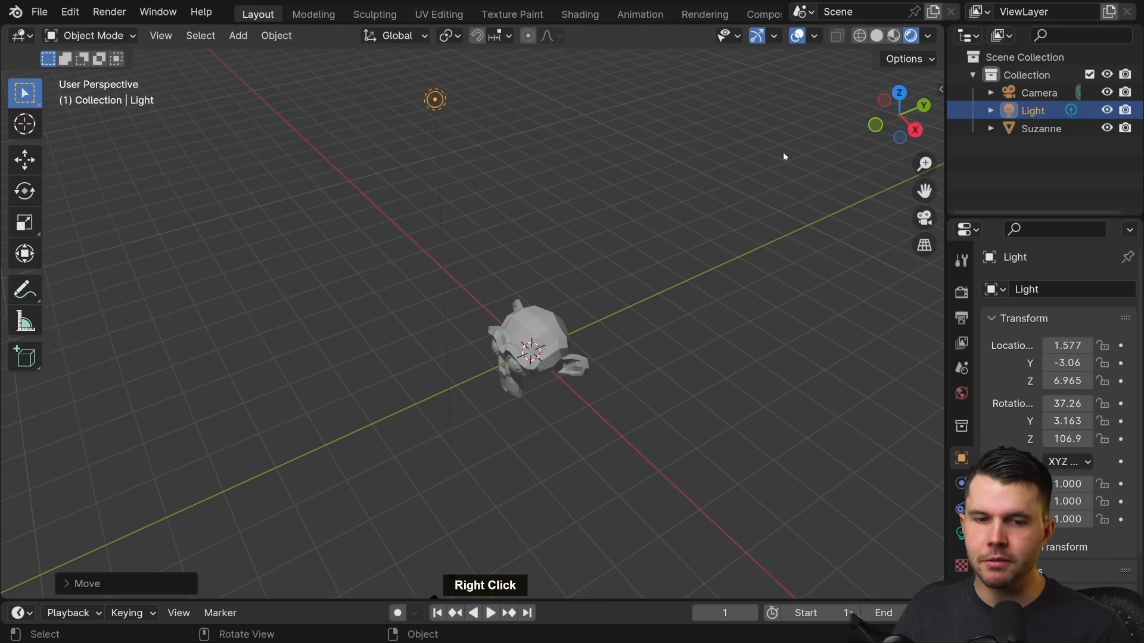
{"action": "key", "text": "g"}
{"action": "left_click", "coordinate": [792, 162]}
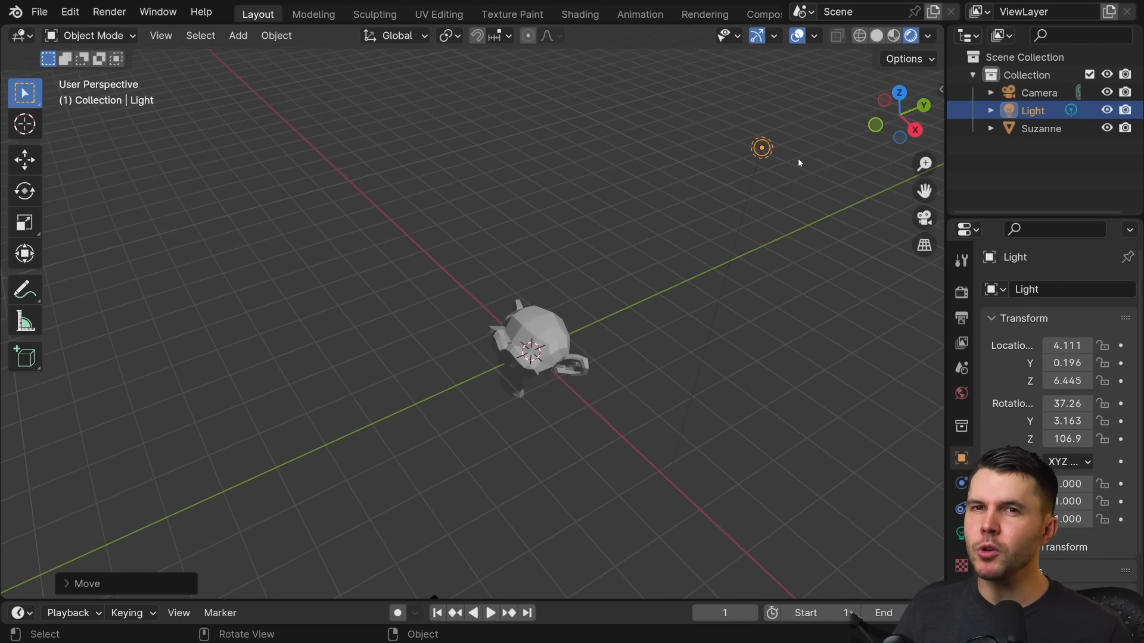
Try constraining the light's move to the global X and Y axes, and raise it along Z to about 6.64 m.
{"action": "left_click", "coordinate": [25, 160]}
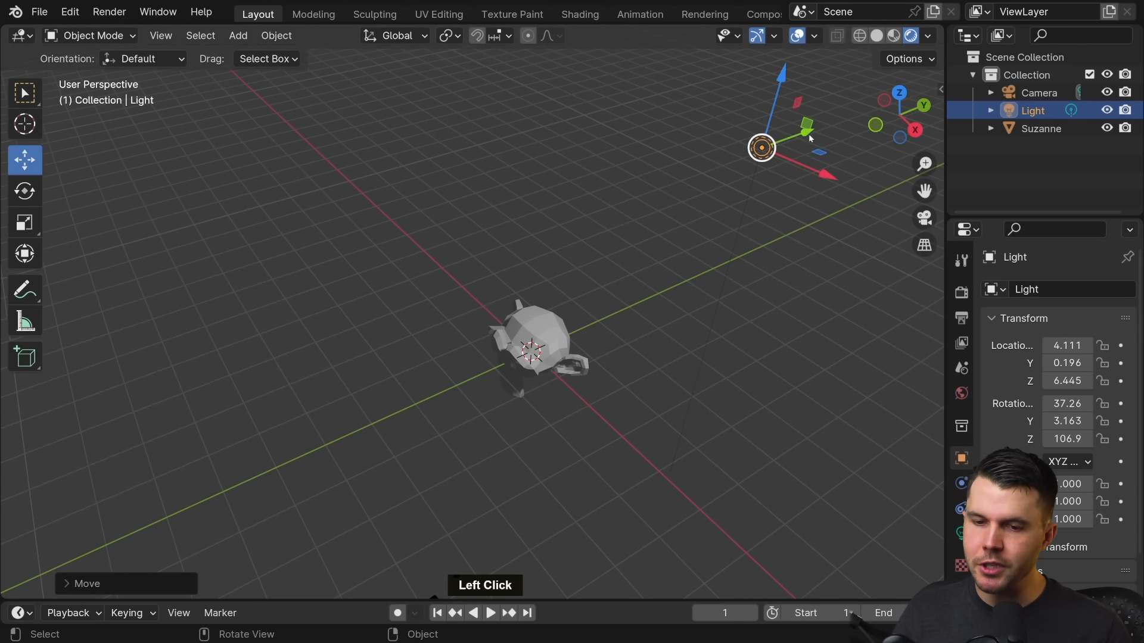
{"action": "left_click", "coordinate": [25, 94]}
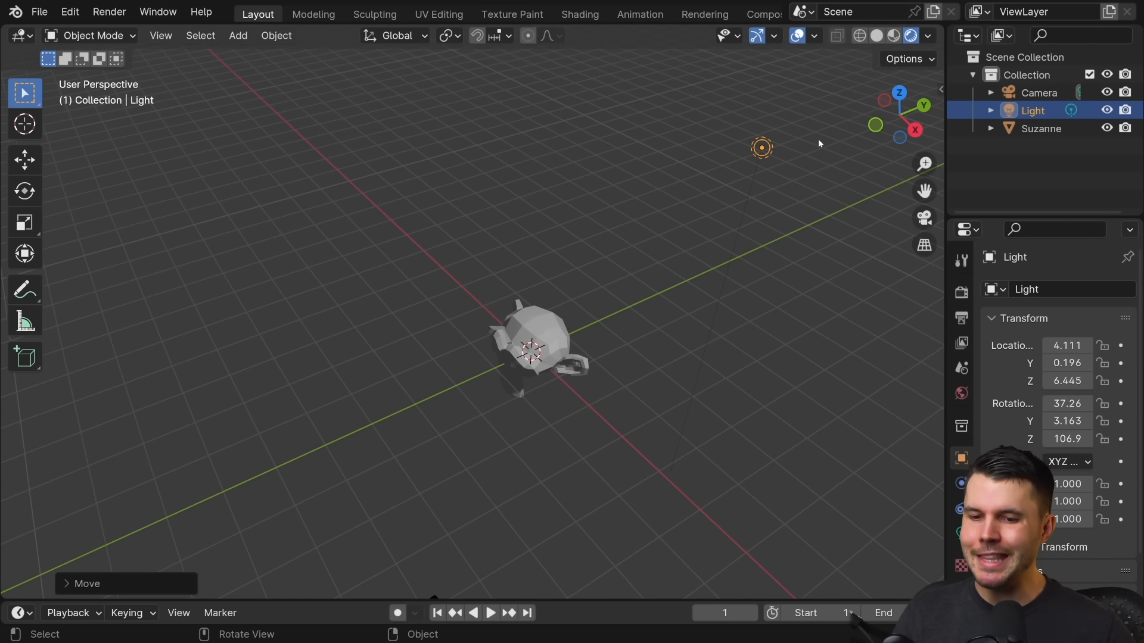
{"action": "key", "text": "g"}
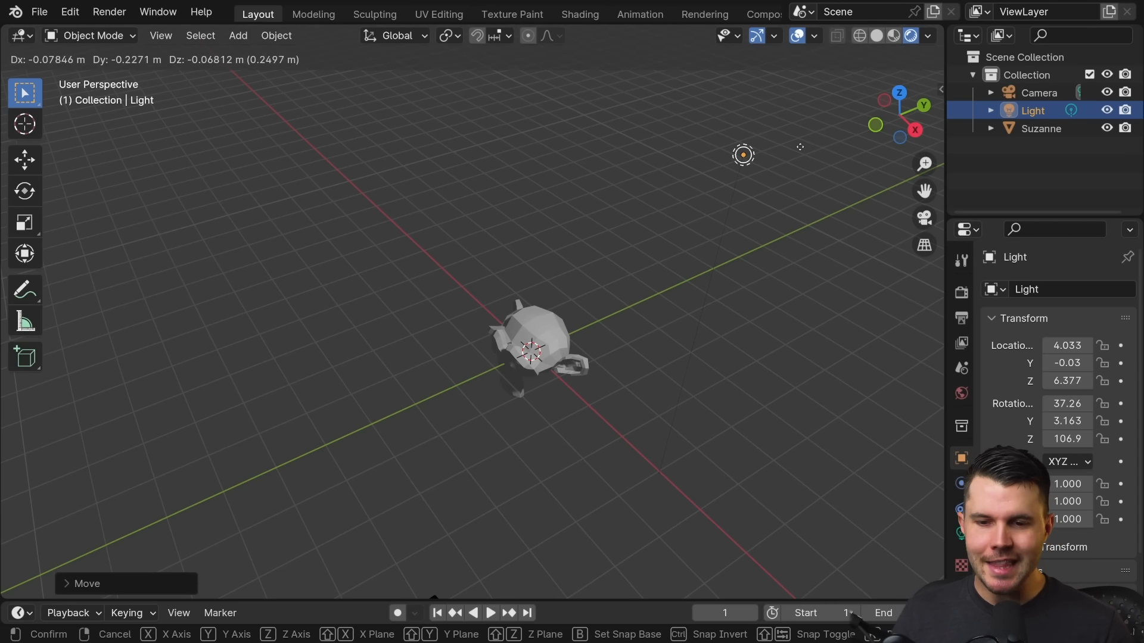
{"action": "key", "text": "x"}
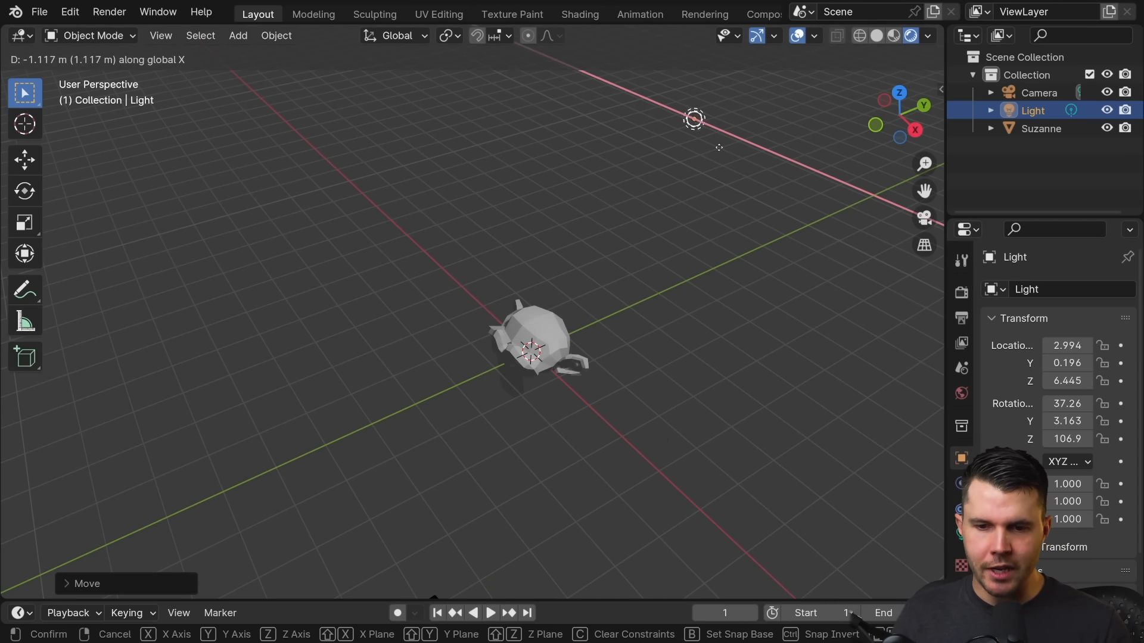
{"action": "key", "text": "y"}
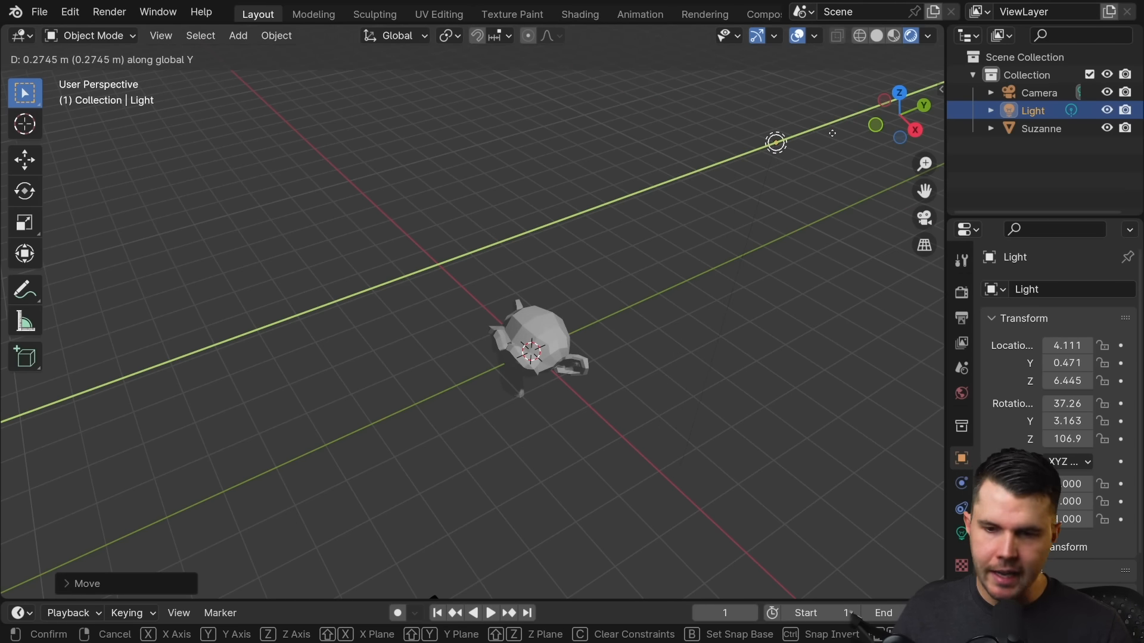
{"action": "key", "text": "z"}
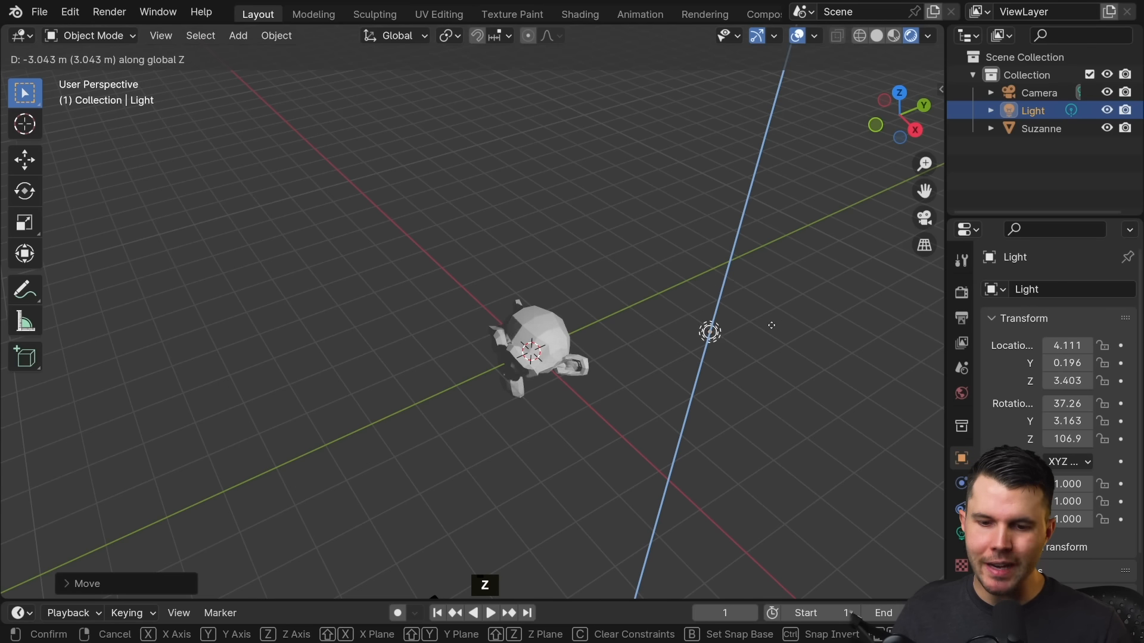
{"action": "left_click", "coordinate": [806, 131]}
Cycle the light's move through the X and Y constraints and lower it along global Z to about 5.64 m.
{"action": "key", "text": "g"}
{"action": "key", "text": "x"}
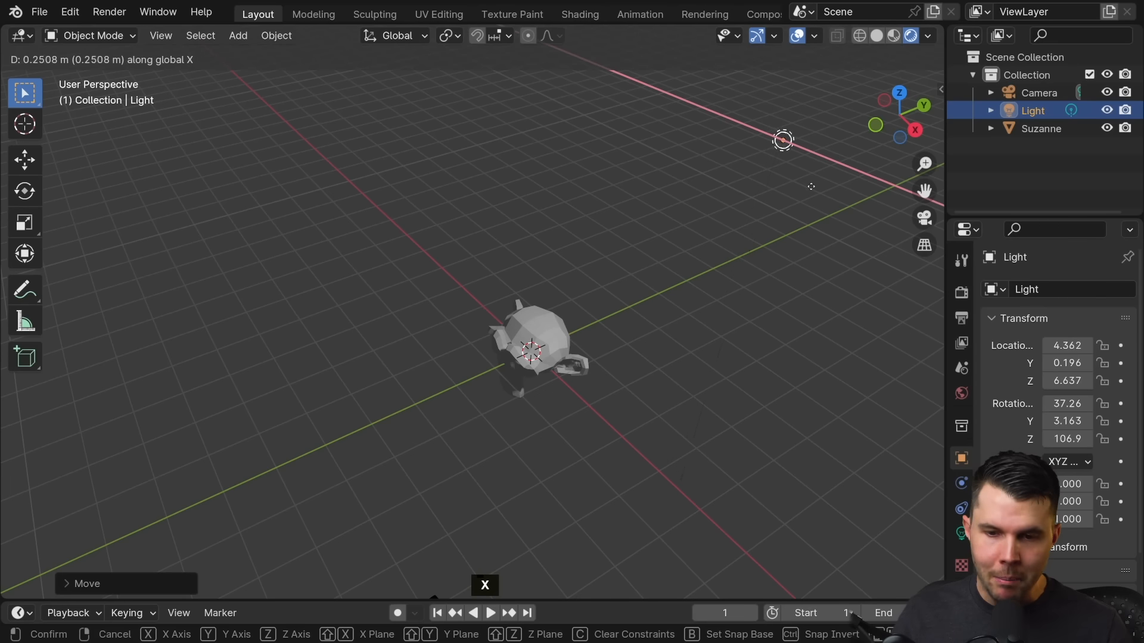
{"action": "key", "text": "y"}
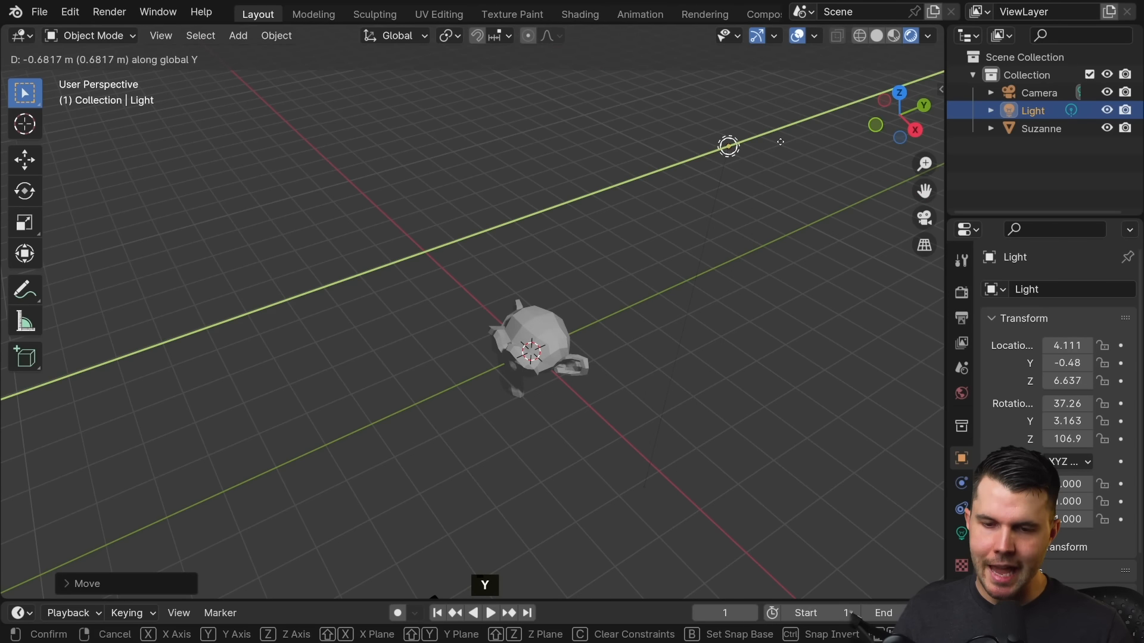
{"action": "key", "text": "z"}
{"action": "left_click", "coordinate": [785, 204]}
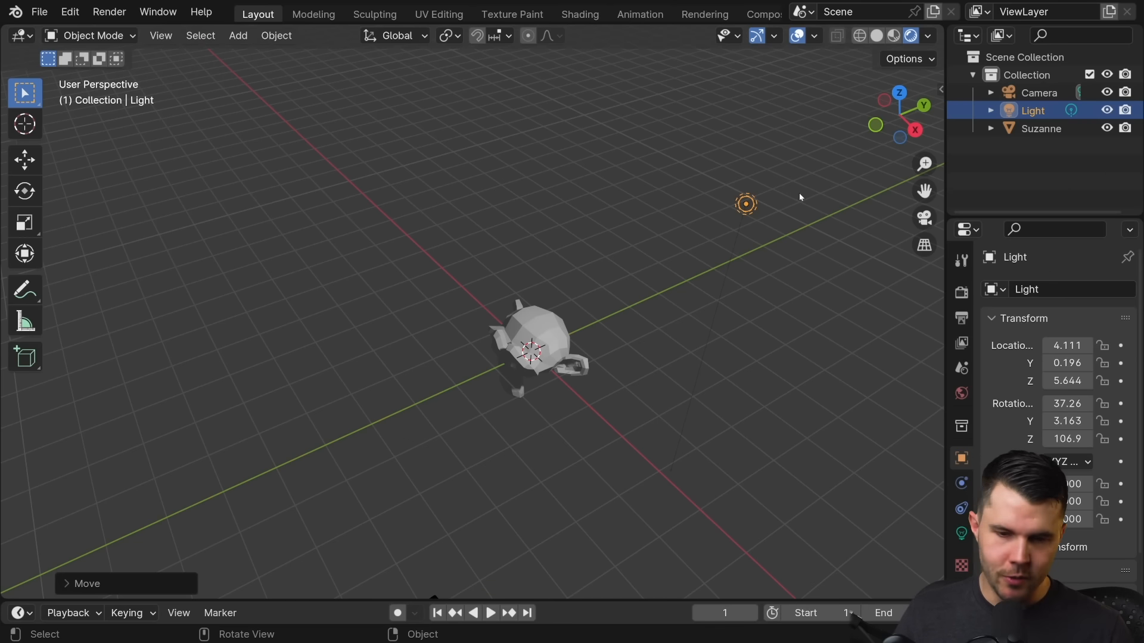
Move the light using automatic axis constraint and a further grab, ending at about X 4.04, Y 0.20, Z 5.50 m.
{"action": "key", "text": "g"}
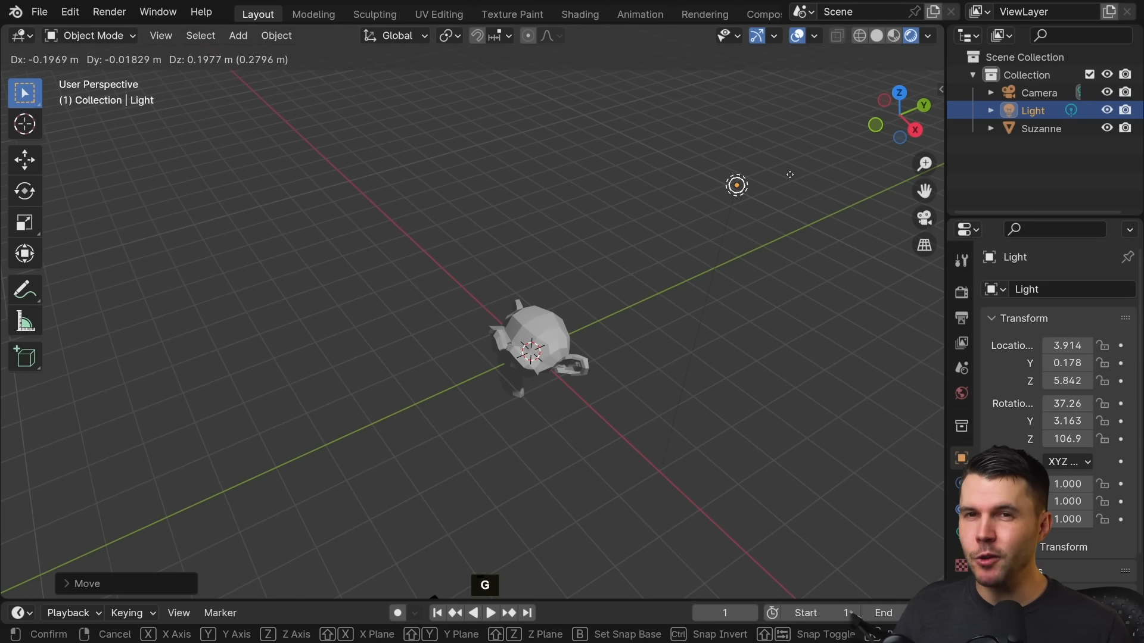
{"action": "middle_click", "coordinate": [790, 175]}
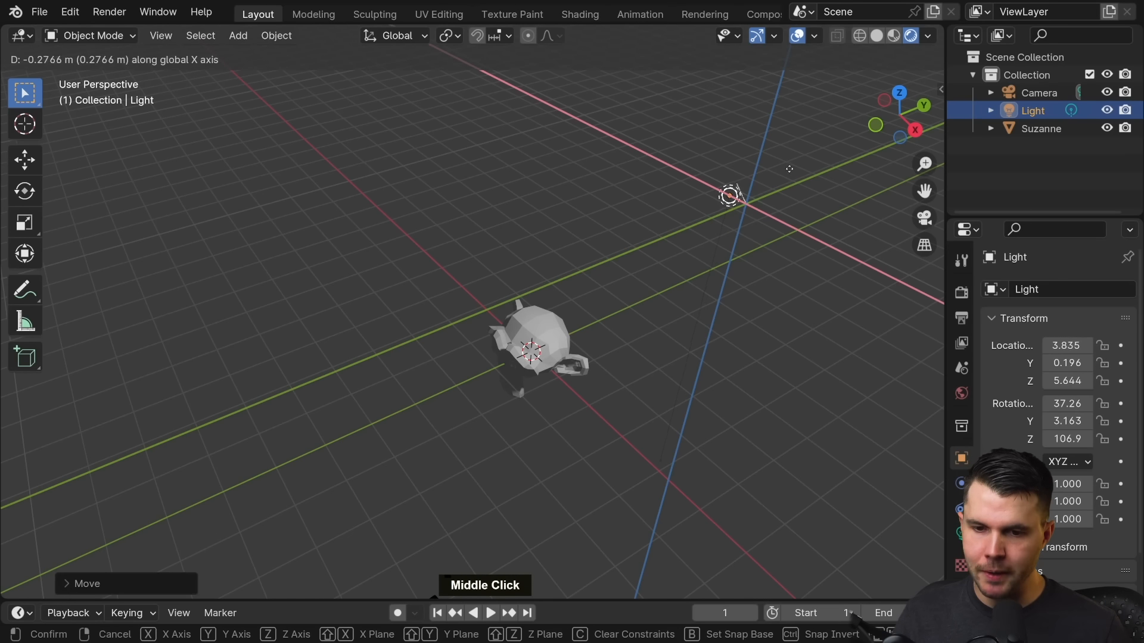
{"action": "middle_click_drag", "start_coordinate": [789, 170], "coordinate": [709, 140]}
{"action": "left_click", "coordinate": [768, 201]}
{"action": "key", "text": "g"}
{"action": "left_click", "coordinate": [709, 143]}
Move the light along the global X axis with automatic constraint to about X 2.39 m.
{"action": "key", "text": "g"}
{"action": "middle_click_drag", "start_coordinate": [804, 197], "coordinate": [732, 163]}
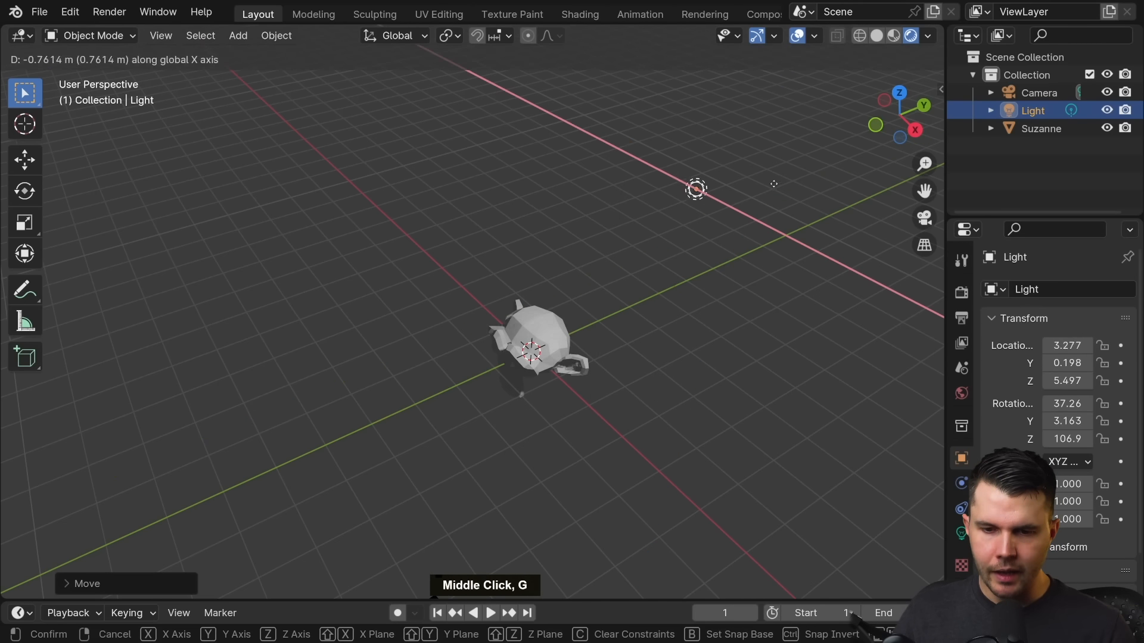
{"action": "left_click", "coordinate": [733, 163]}
Reposition the light with several more grabs to about X 3.58, Y -1.66, Z 4.44 m, beside the monkey head.
{"action": "key", "text": "g"}
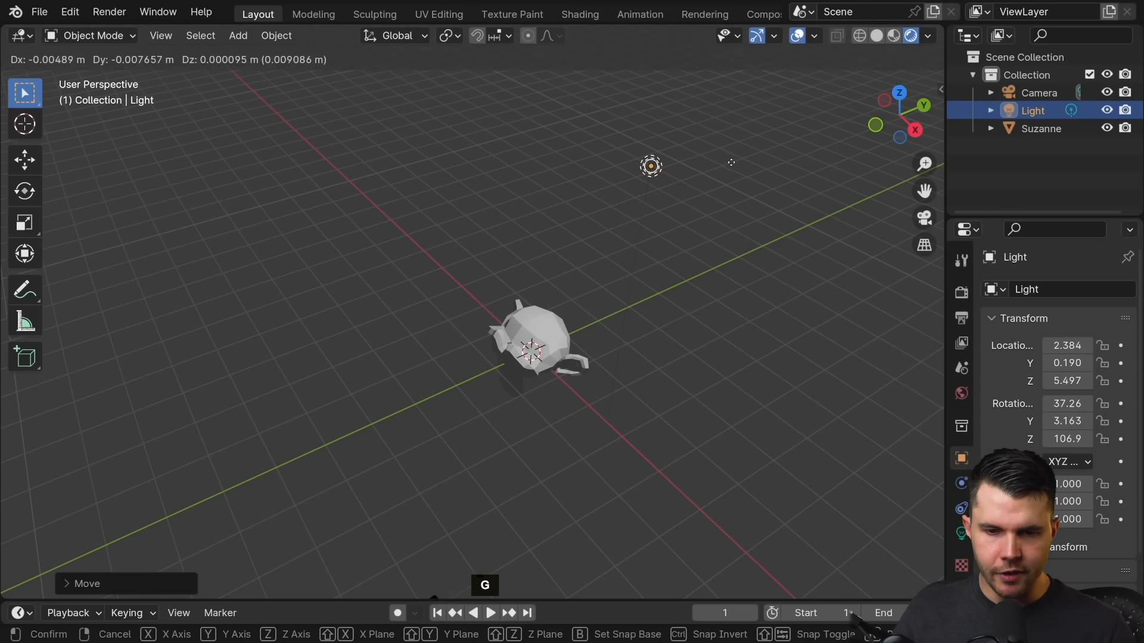
{"action": "left_click", "coordinate": [577, 212]}
{"action": "key", "text": "g"}
{"action": "middle_click_drag", "start_coordinate": [578, 213], "coordinate": [681, 286]}
{"action": "left_click", "coordinate": [638, 305]}
{"action": "key", "text": "g"}
{"action": "left_click", "coordinate": [696, 274]}
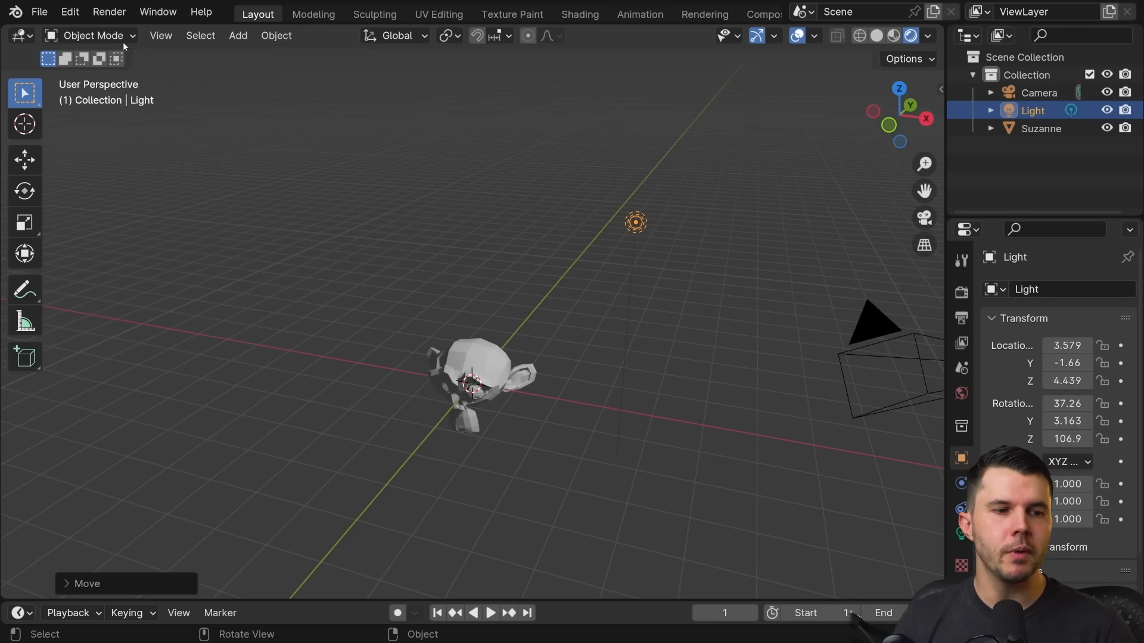
Try the Industry Compatible keymap preset in the preferences, switch back to the Blender preset, and close the preferences.
{"action": "left_click", "coordinate": [70, 12]}
{"action": "left_click", "coordinate": [114, 238]}
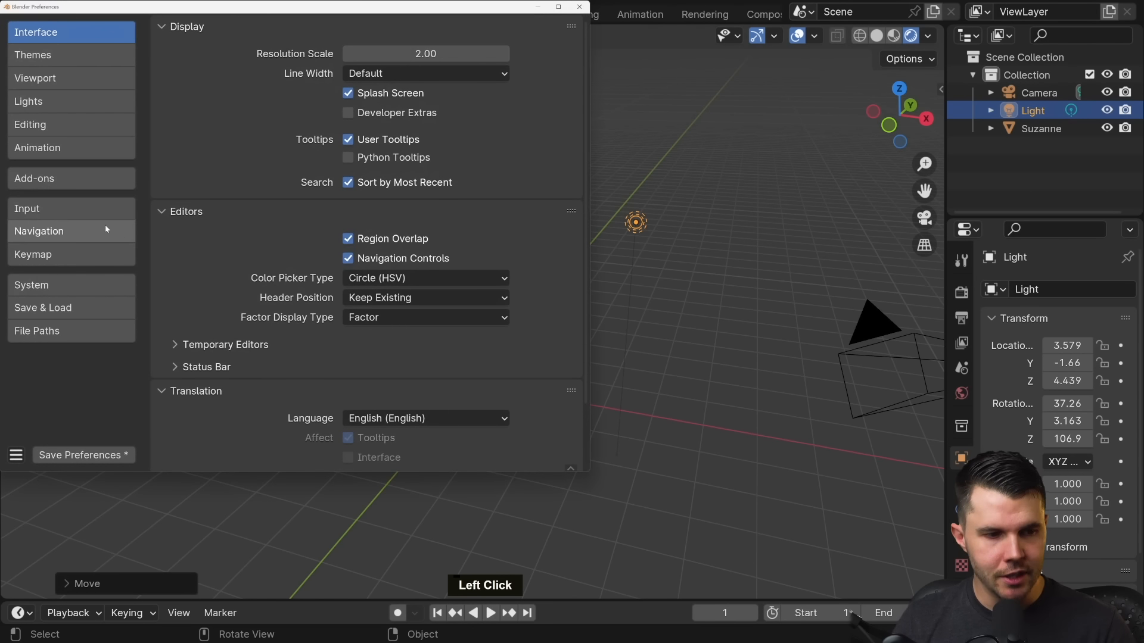
{"action": "left_click", "coordinate": [66, 254]}
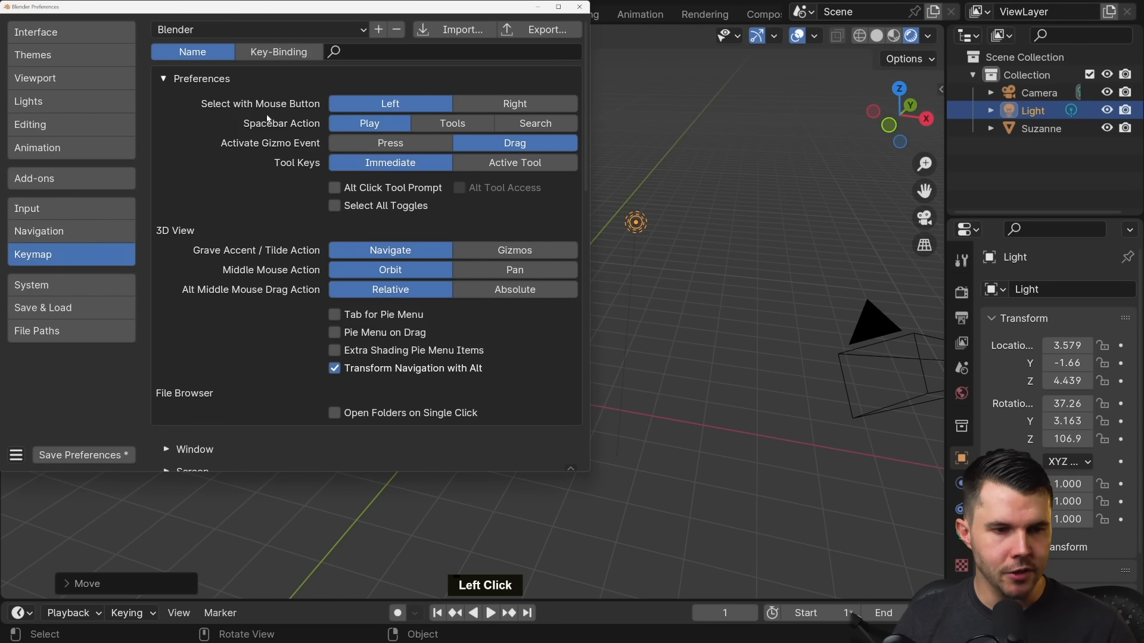
{"action": "left_click", "coordinate": [212, 33]}
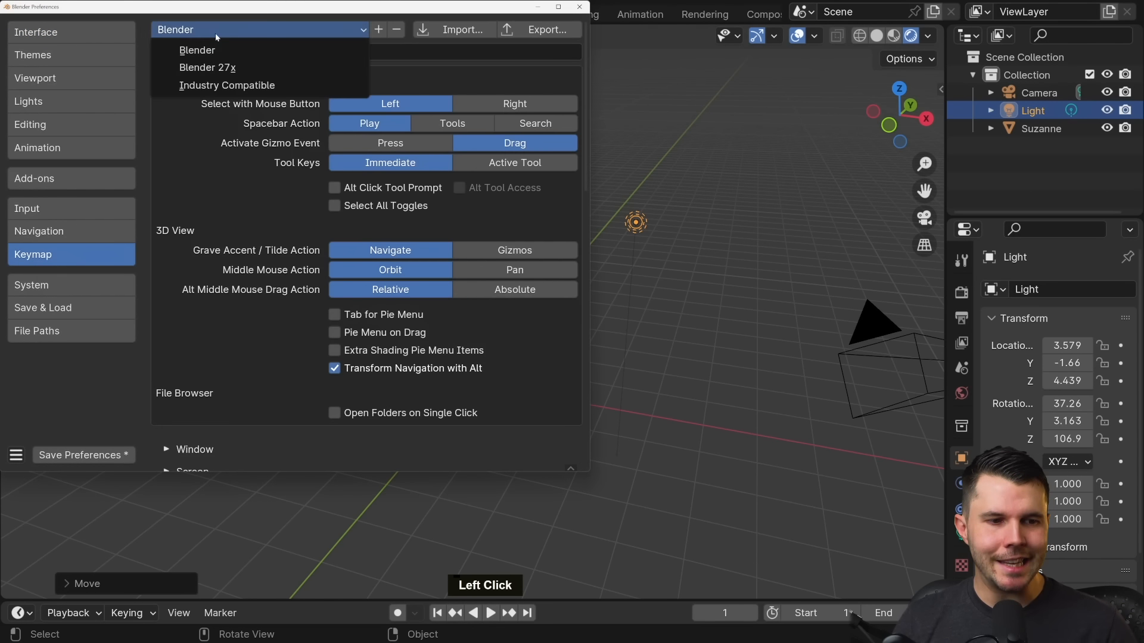
{"action": "left_click", "coordinate": [243, 85]}
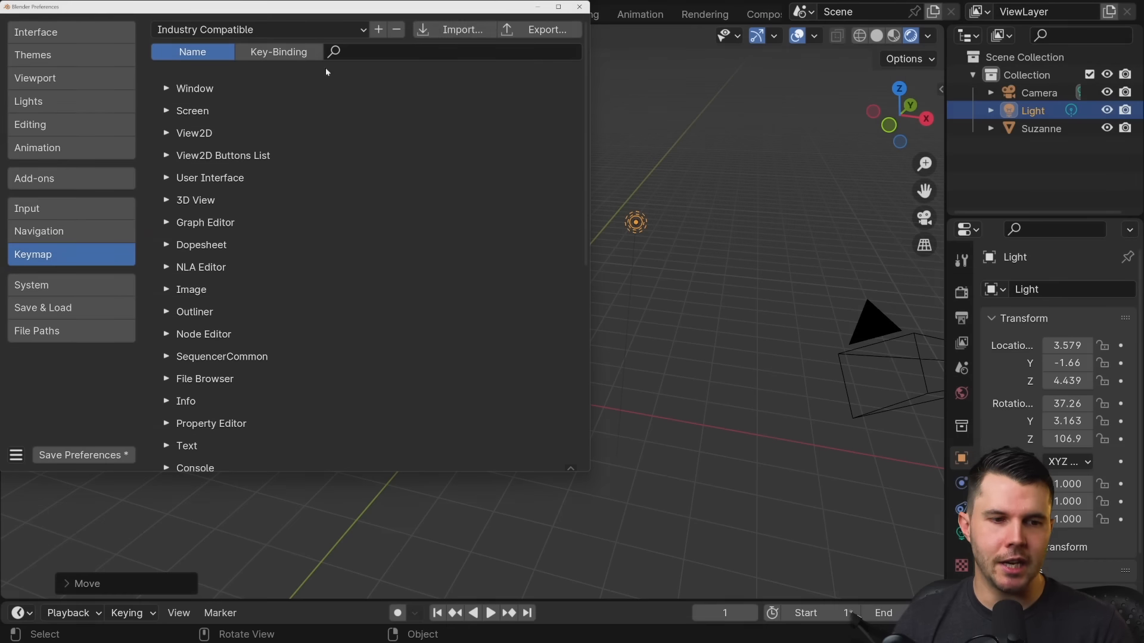
{"action": "left_click", "coordinate": [254, 30]}
{"action": "left_click", "coordinate": [251, 53]}
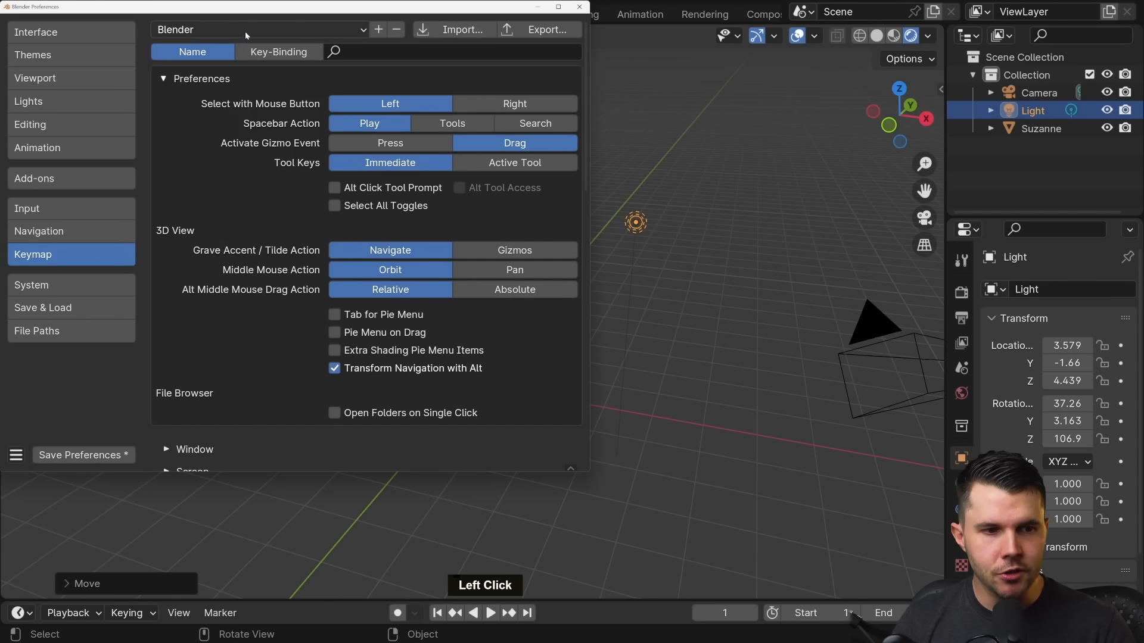
{"action": "left_click", "coordinate": [579, 7]}
Render a still image of the scene and move the render window to the middle of the viewport.
{"action": "middle_click_drag", "start_coordinate": [705, 143], "coordinate": [725, 215]}
{"action": "scroll", "coordinate": [717, 233], "scroll_direction": "up", "scroll_amount": 5}
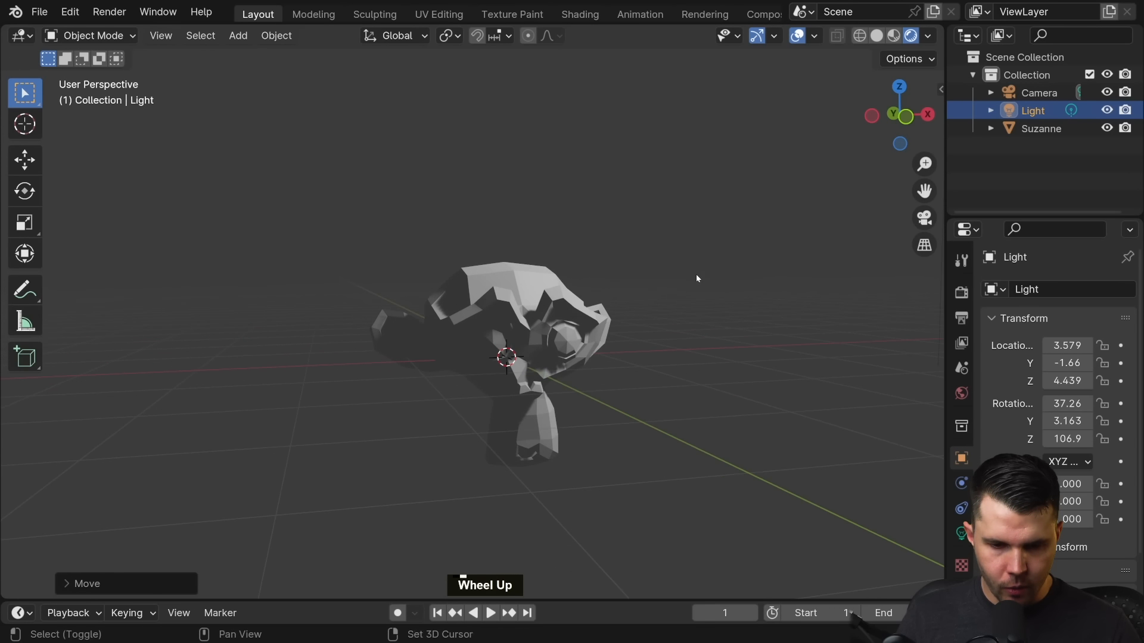
{"action": "middle_click_drag", "start_coordinate": [697, 278], "coordinate": [695, 243], "text": "shift"}
{"action": "mouse_move", "coordinate": [714, 197]}
{"action": "middle_mouse_down"}
{"action": "mouse_move", "coordinate": [764, 174]}
{"action": "mouse_move", "coordinate": [696, 203]}
{"action": "mouse_move", "coordinate": [707, 206]}
{"action": "middle_mouse_up"}
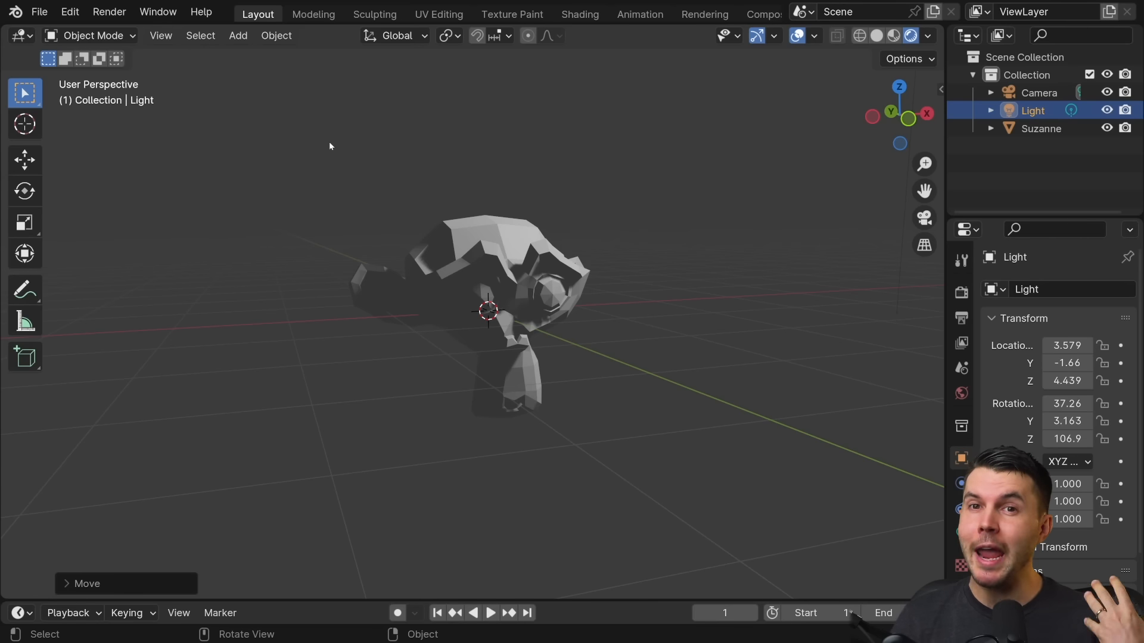
{"action": "left_click", "coordinate": [110, 12]}
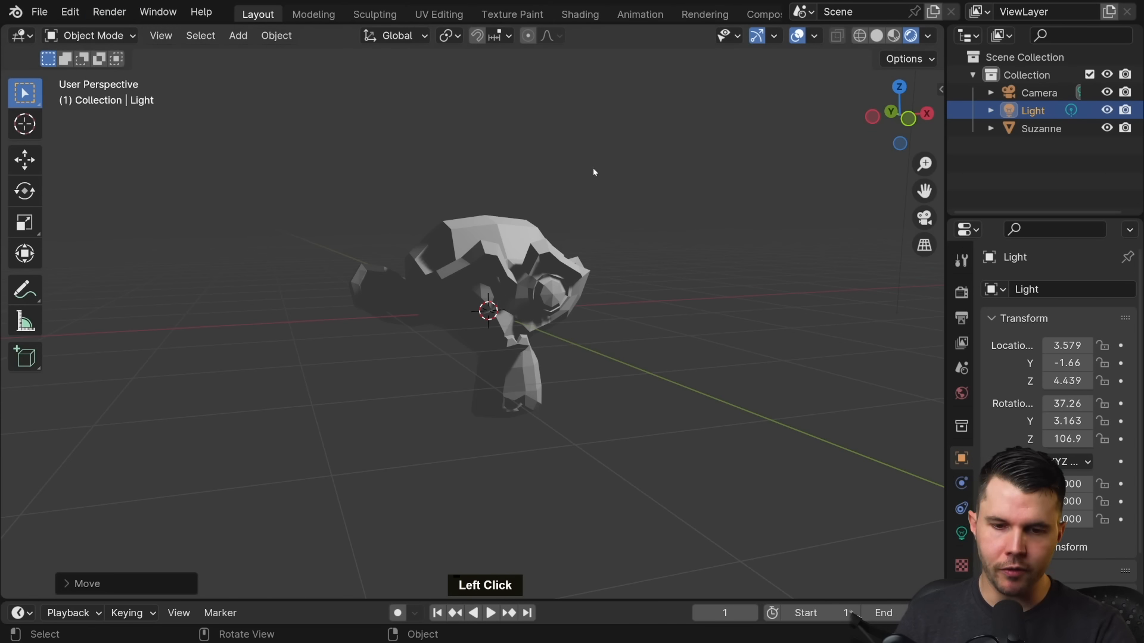
{"action": "key", "text": "F12"}
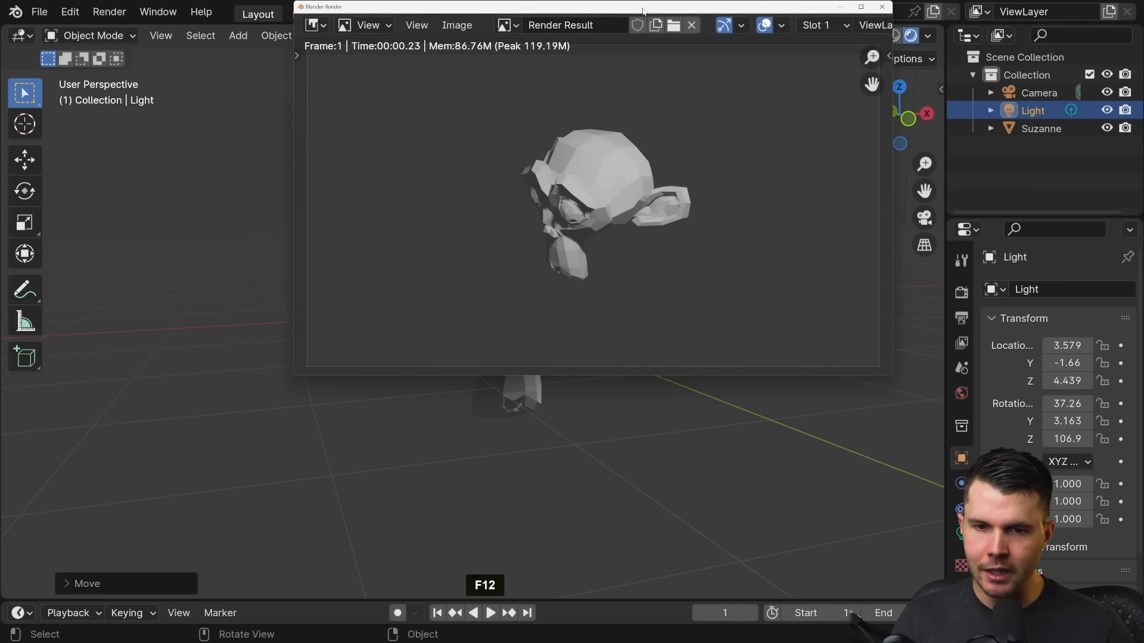
{"action": "left_click_drag", "start_coordinate": [643, 10], "coordinate": [619, 73]}
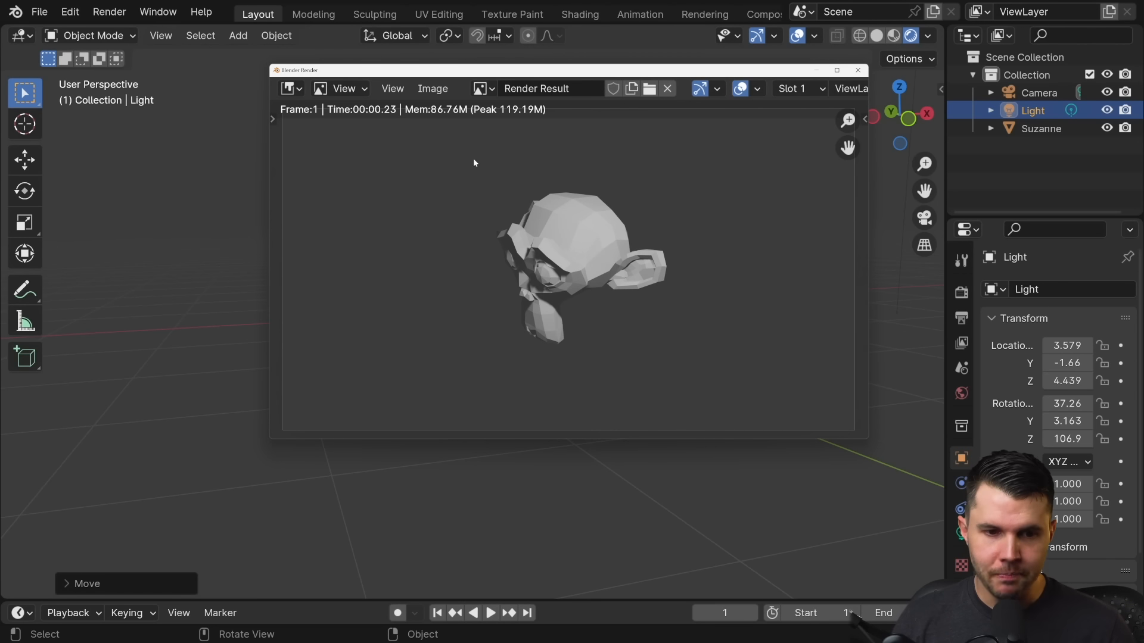
Bring up the save dialog for the rendered image, cancel it, and close the render window.
{"action": "left_click", "coordinate": [433, 88]}
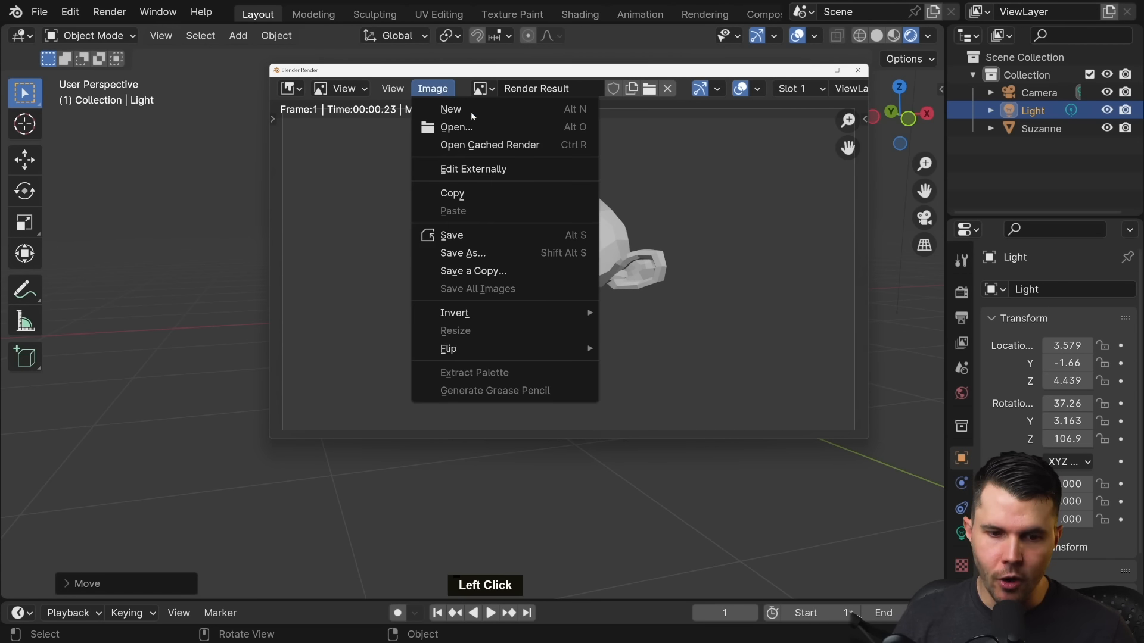
{"action": "left_click", "coordinate": [465, 253]}
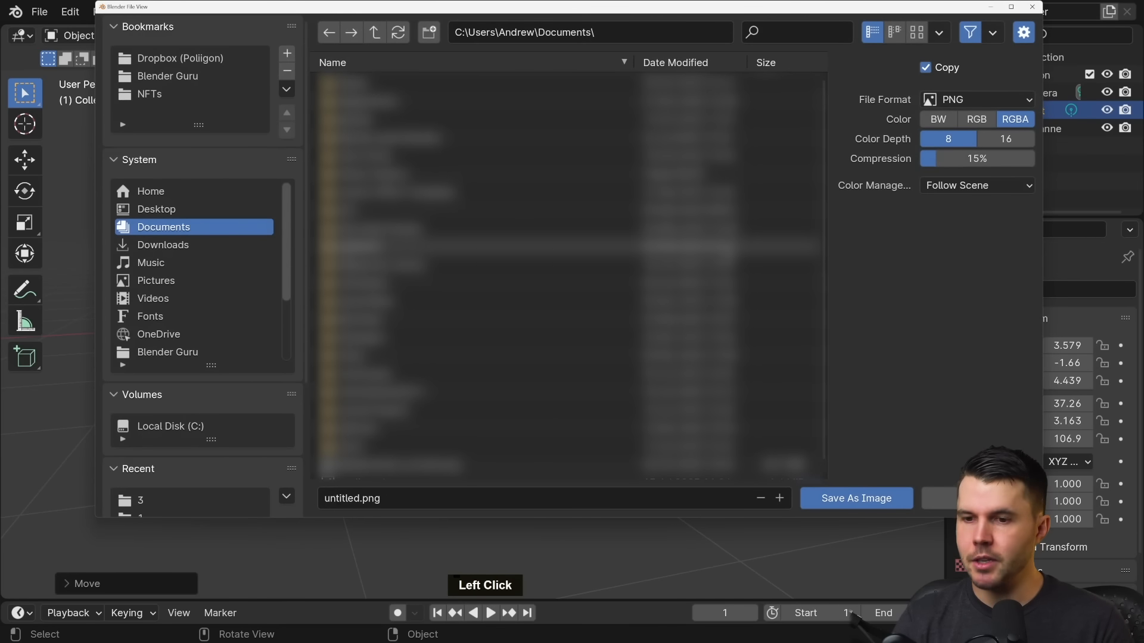
{"action": "left_click", "coordinate": [939, 489]}
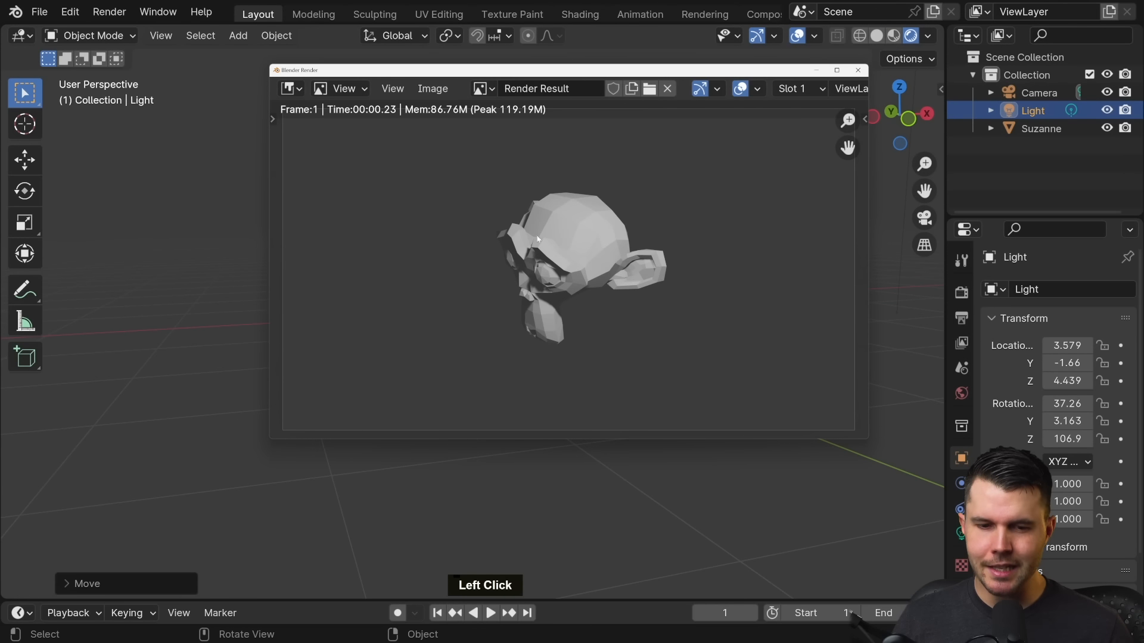
{"action": "left_click", "coordinate": [858, 71]}
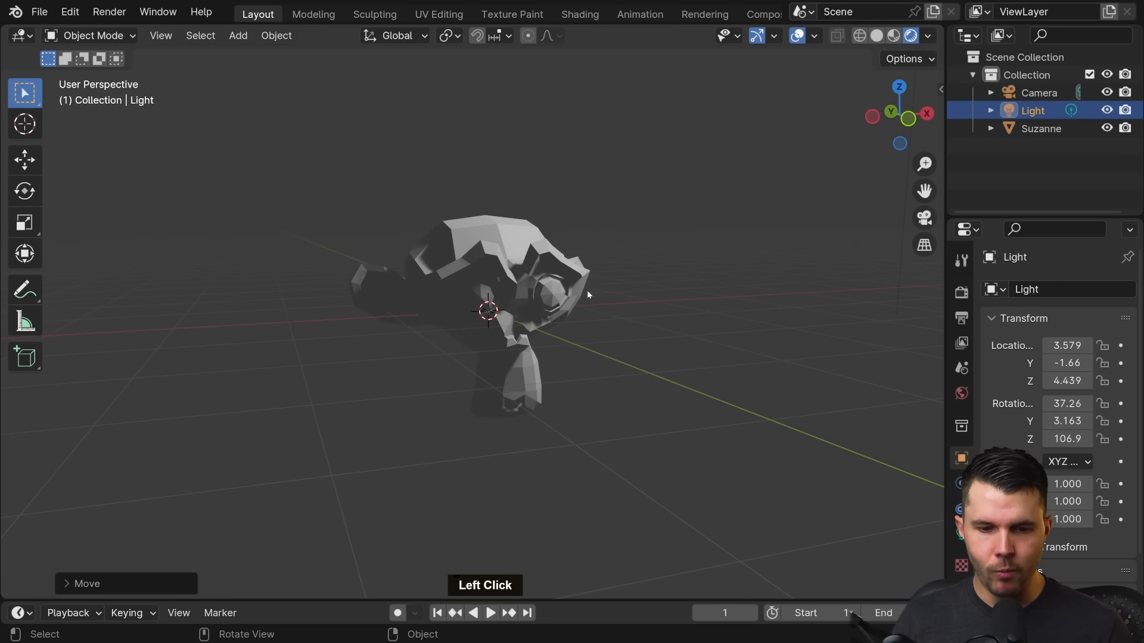
Select the camera object in the scene and switch the viewport to look through it.
{"action": "middle_click_drag", "start_coordinate": [607, 287], "coordinate": [638, 236], "text": "shift"}
{"action": "scroll", "coordinate": [639, 236], "scroll_direction": "up", "scroll_amount": 1}
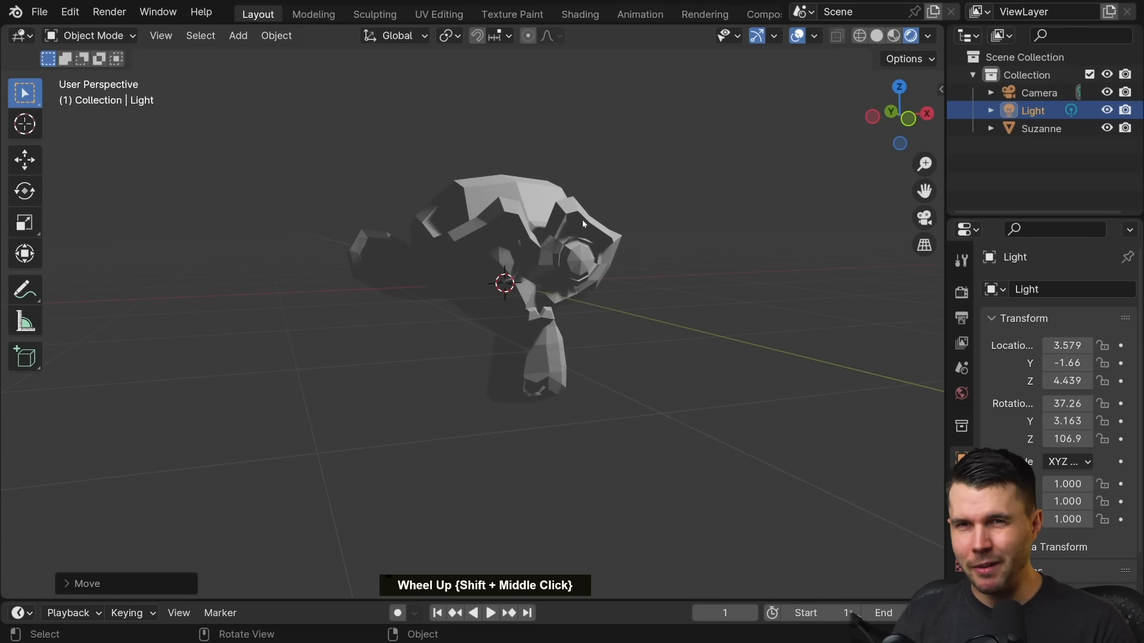
{"action": "scroll", "coordinate": [587, 220], "scroll_direction": "down", "scroll_amount": 4}
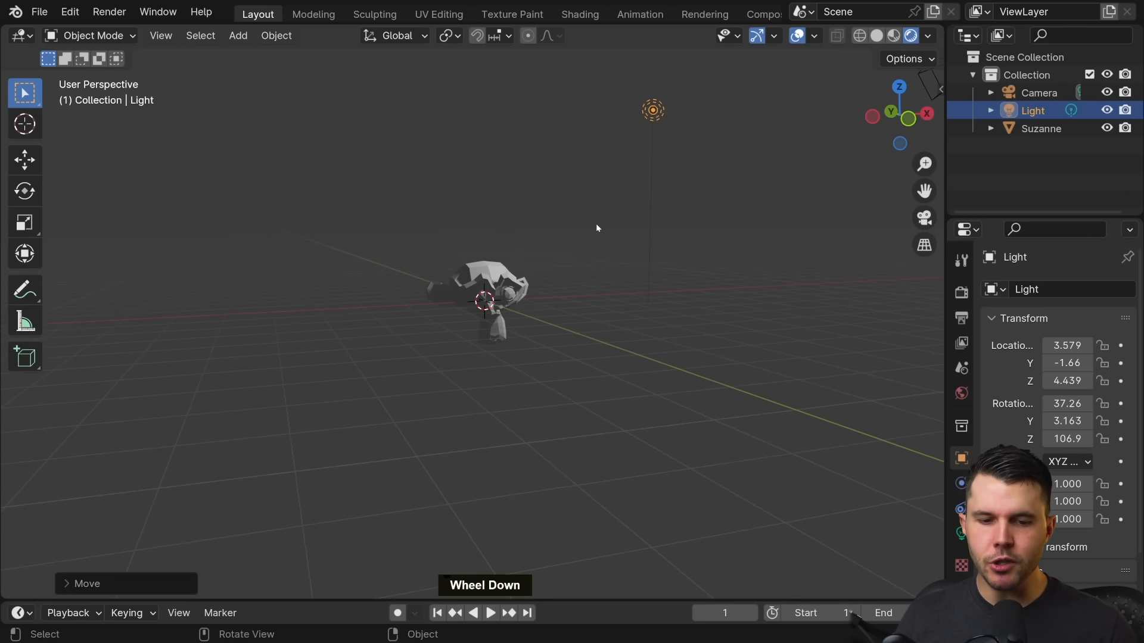
{"action": "scroll", "coordinate": [598, 228], "scroll_direction": "up", "scroll_amount": 3}
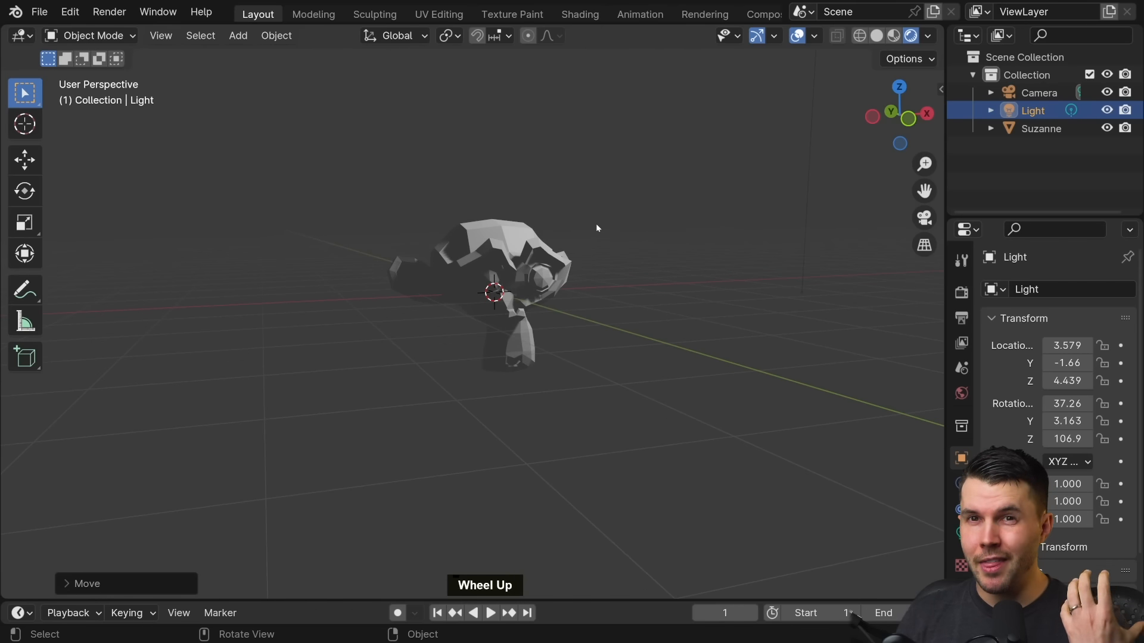
{"action": "scroll", "coordinate": [575, 329], "scroll_direction": "down", "scroll_amount": 3}
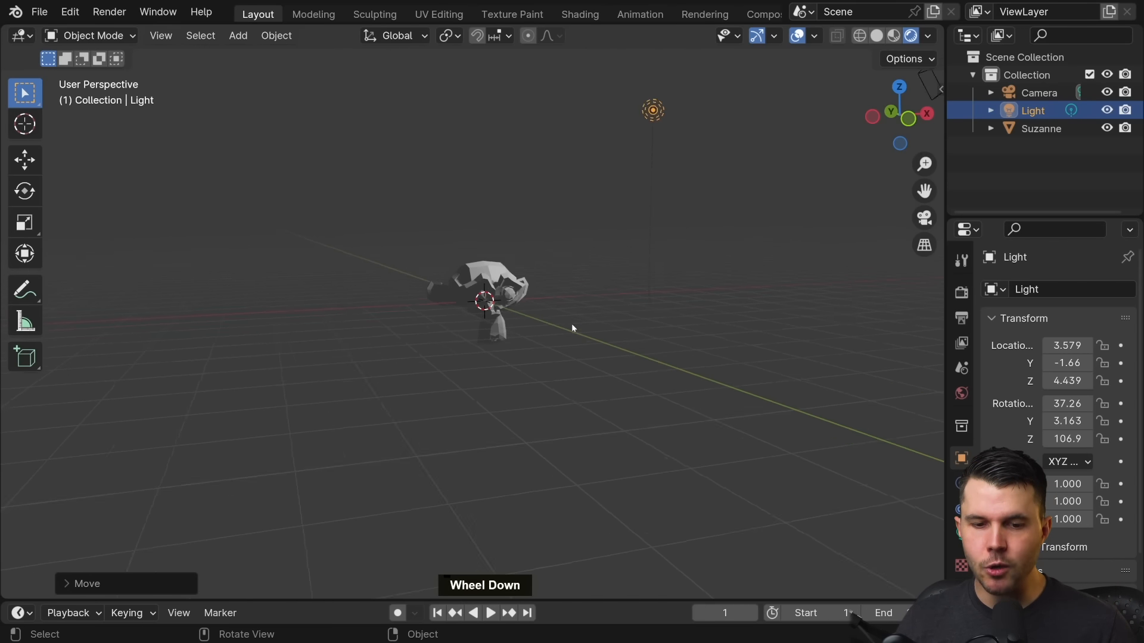
{"action": "middle_click_drag", "start_coordinate": [574, 321], "coordinate": [778, 164]}
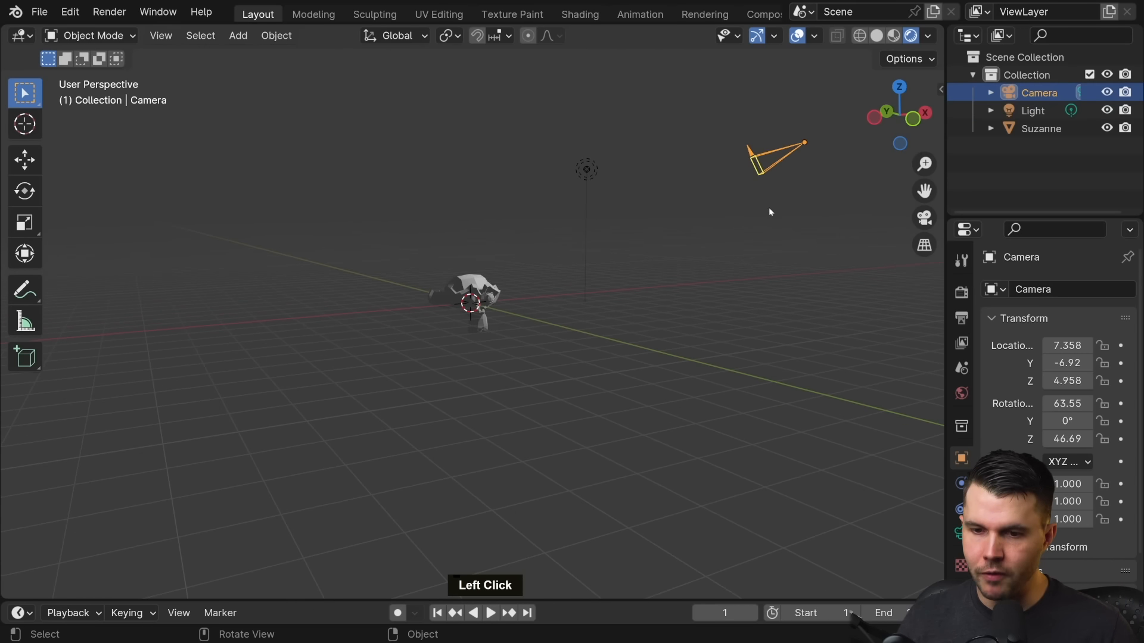
{"action": "middle_click_drag", "start_coordinate": [770, 212], "coordinate": [743, 265]}
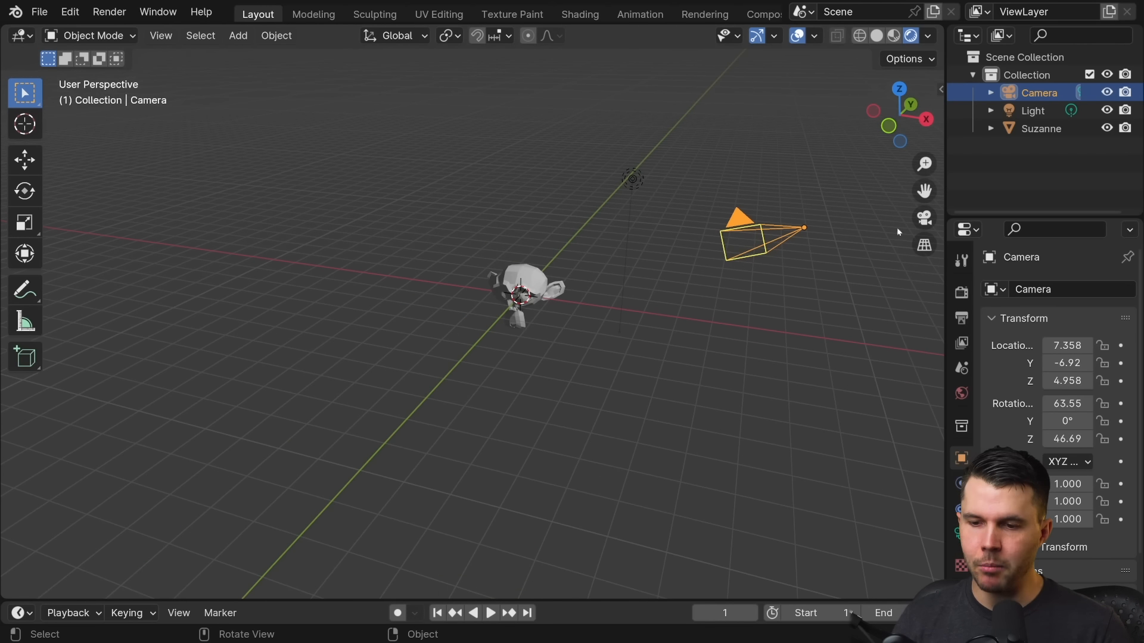
{"action": "left_click", "coordinate": [924, 218]}
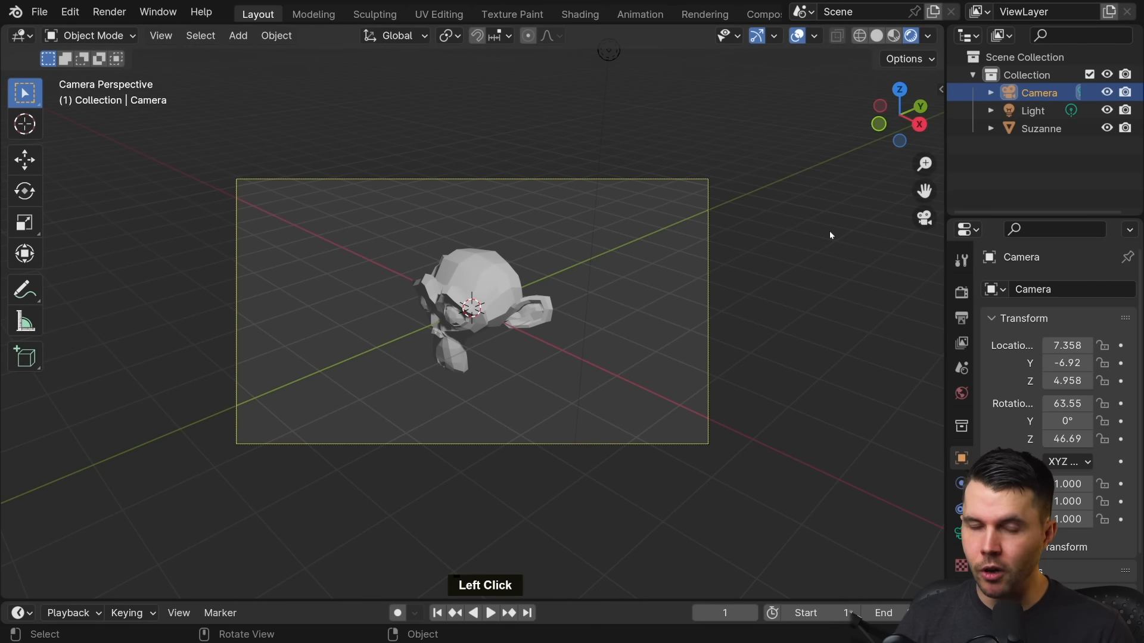
Toggle the viewport between user perspective and camera perspective, ending in the camera view.
{"action": "key", "text": "KP_0"}
{"action": "key", "text": "KP_0"}
{"action": "key", "text": "KP_0"}
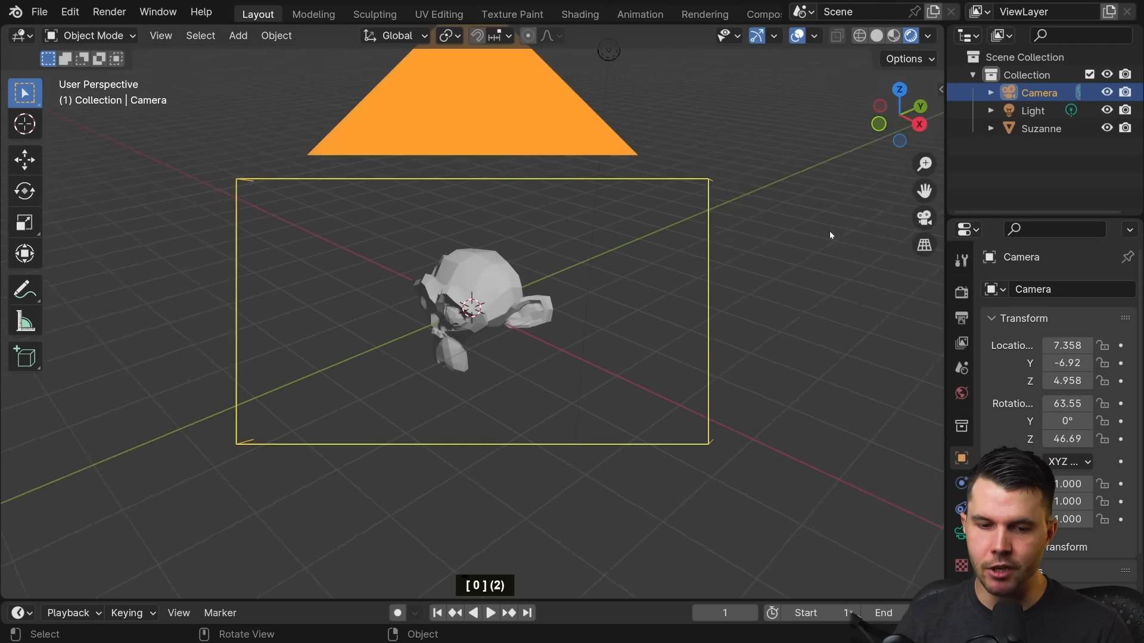
{"action": "key", "text": "KP_0"}
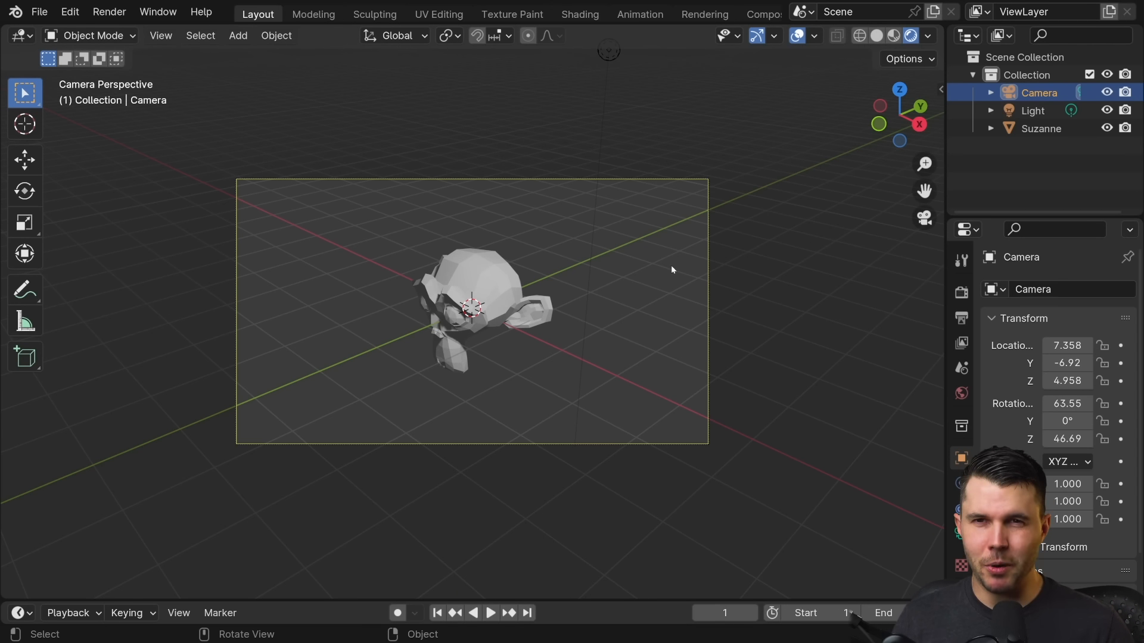
Move the camera along its local Z axis toward the monkey head, to about X 6.25, Y -5.88, Z 4.20 m.
{"action": "key", "text": "g"}
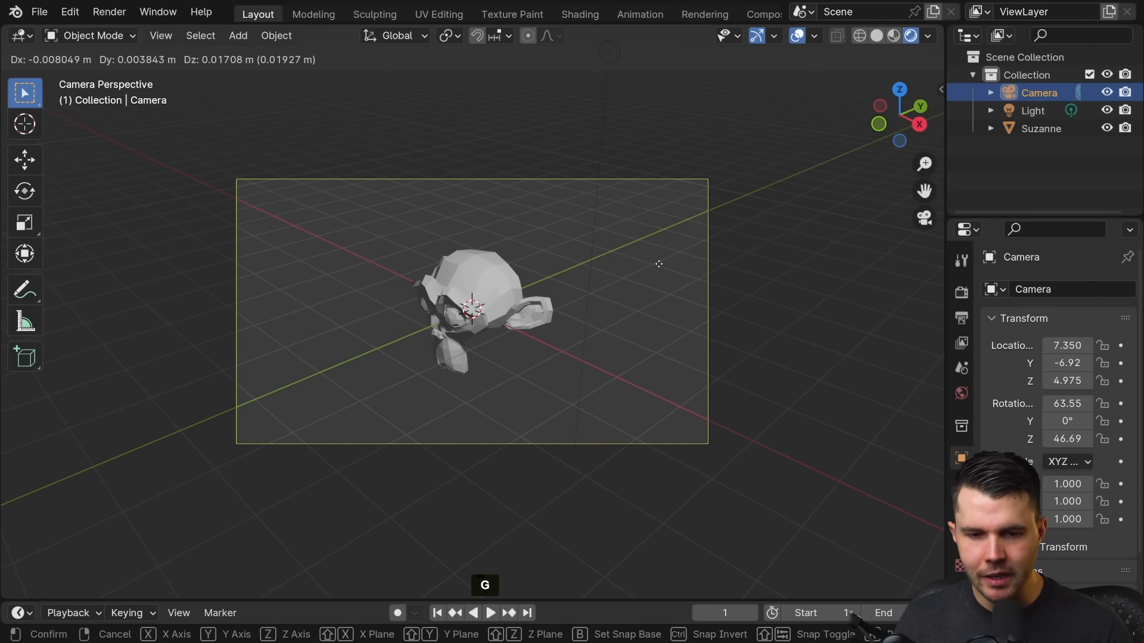
{"action": "middle_click", "coordinate": [659, 261]}
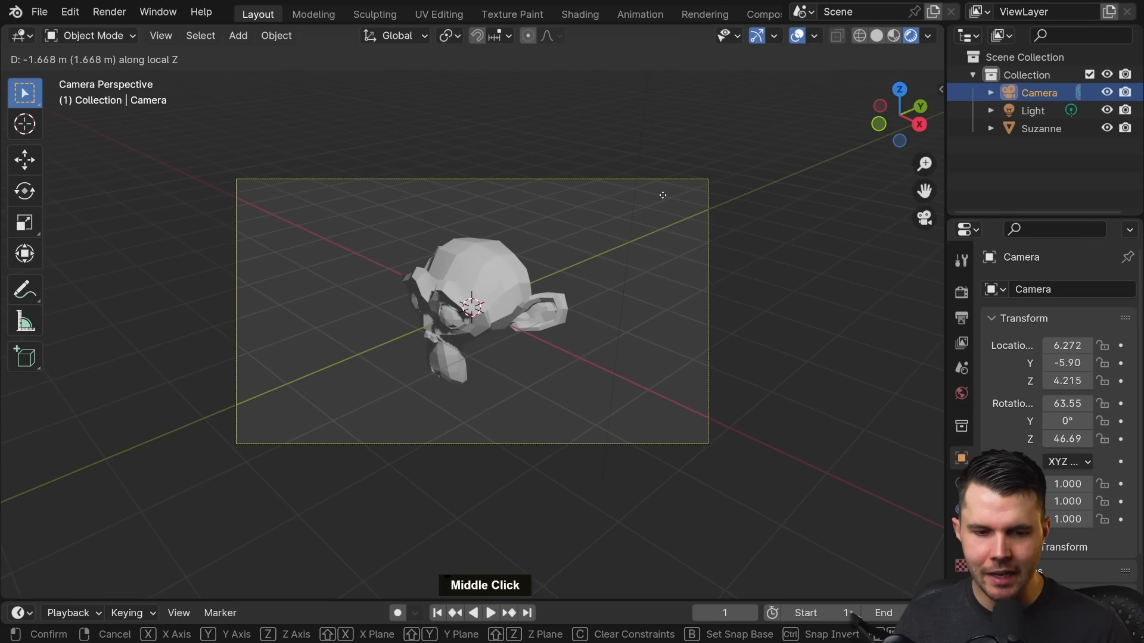
{"action": "left_click", "coordinate": [669, 243]}
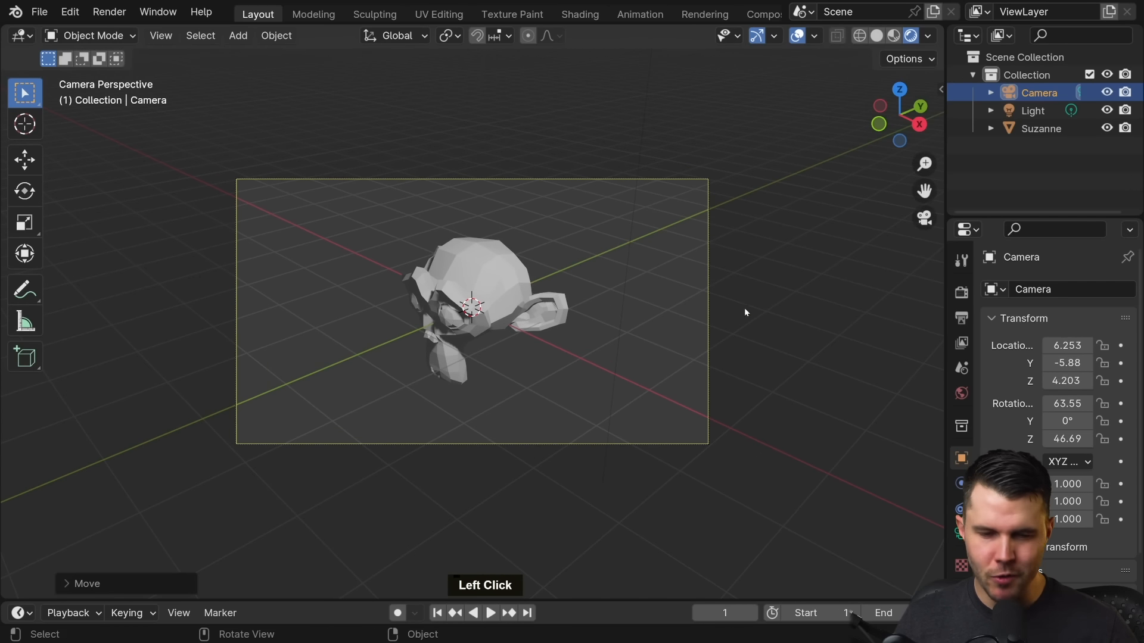
{"action": "key", "text": "g"}
{"action": "key", "text": "x"}
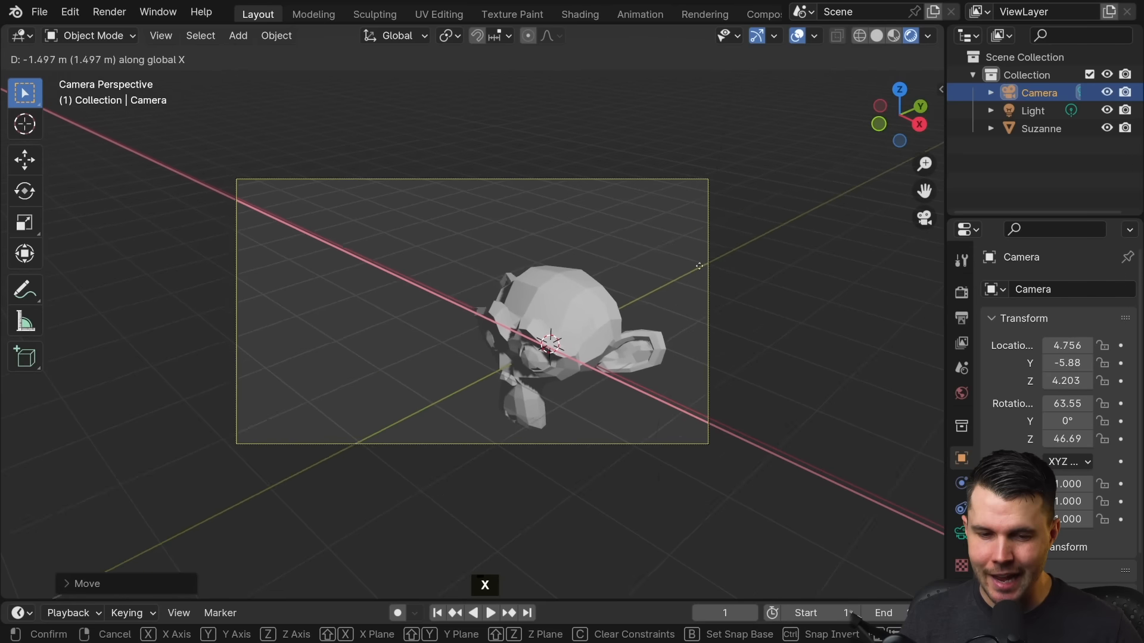
{"action": "key", "text": "Escape"}
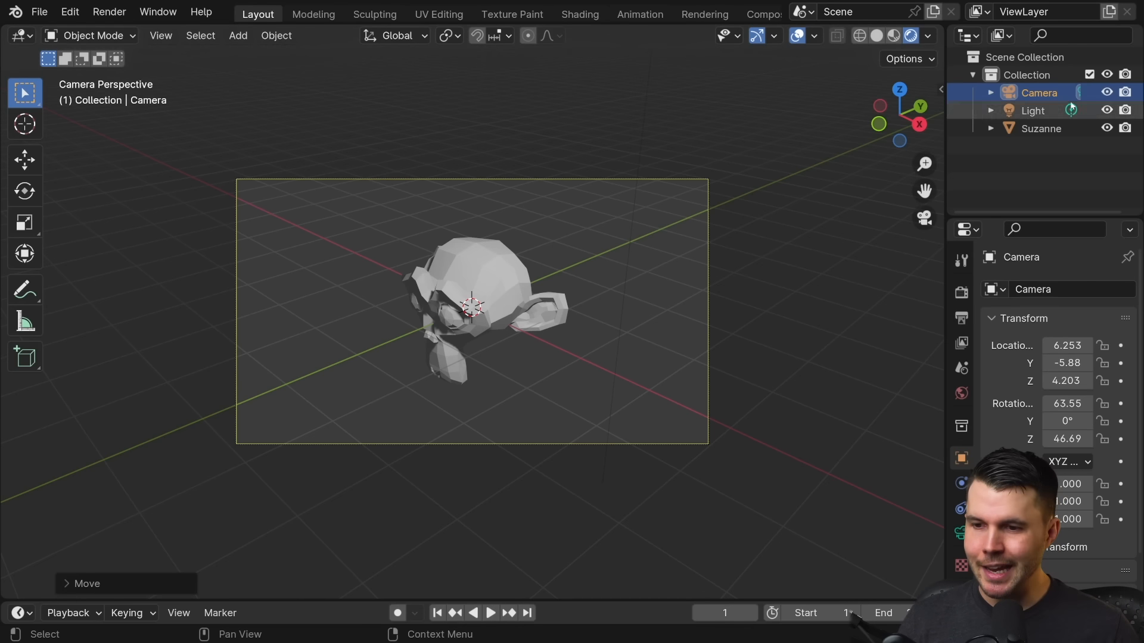
Enable the Camera to View lock in the viewport's view settings, widening the sidebar to read its labels and hiding it when done.
{"action": "left_click", "coordinate": [707, 223]}
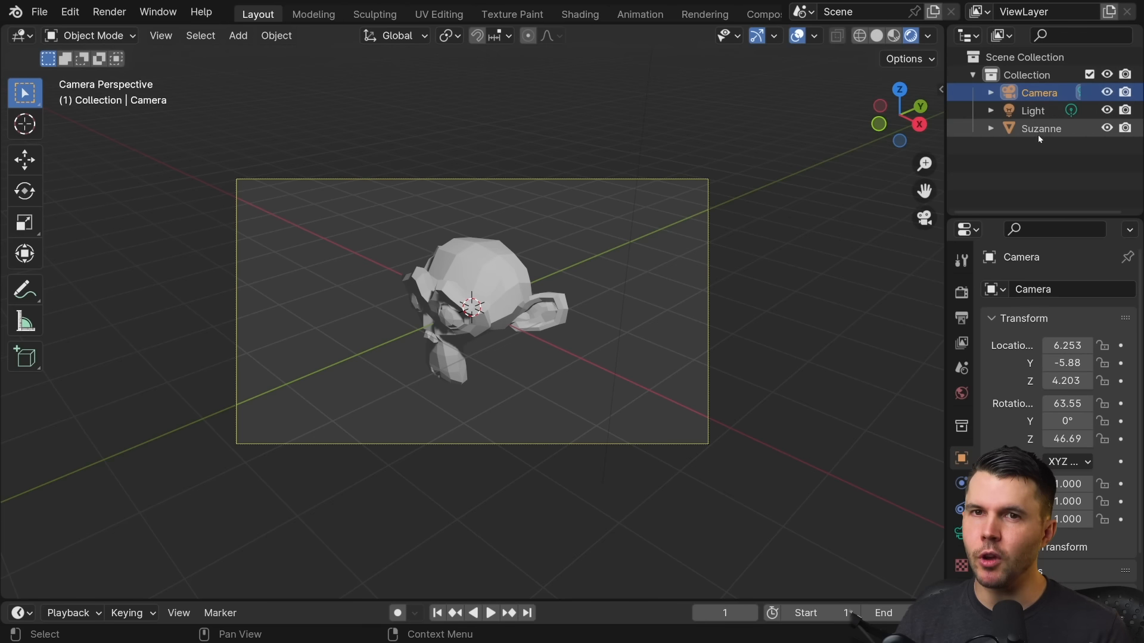
{"action": "double_click", "coordinate": [1039, 94]}
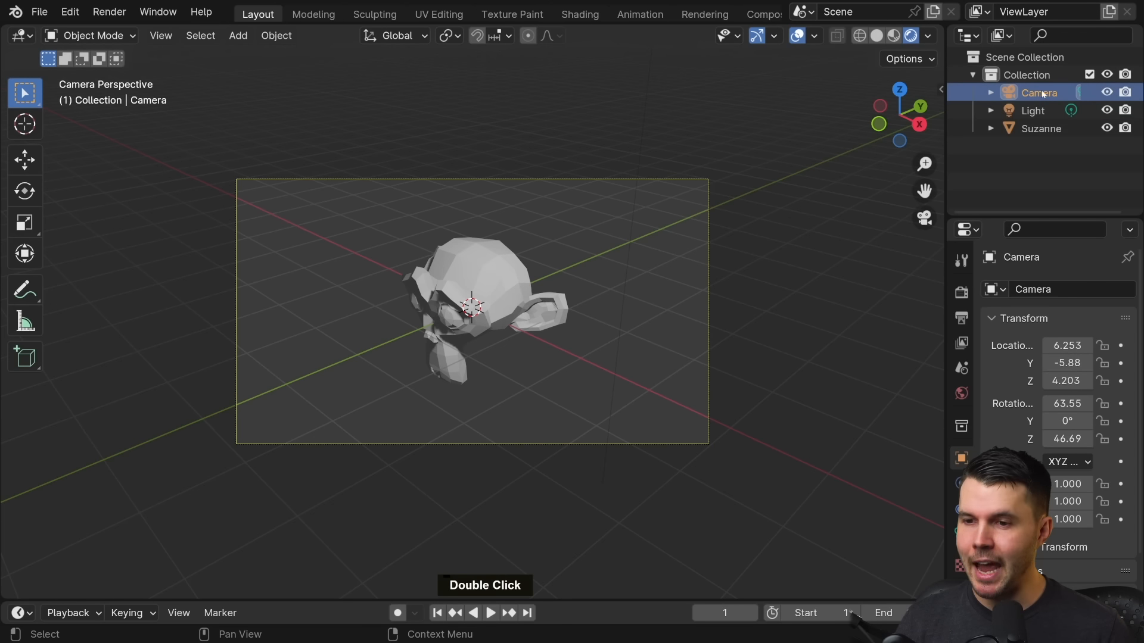
{"action": "key", "text": "n"}
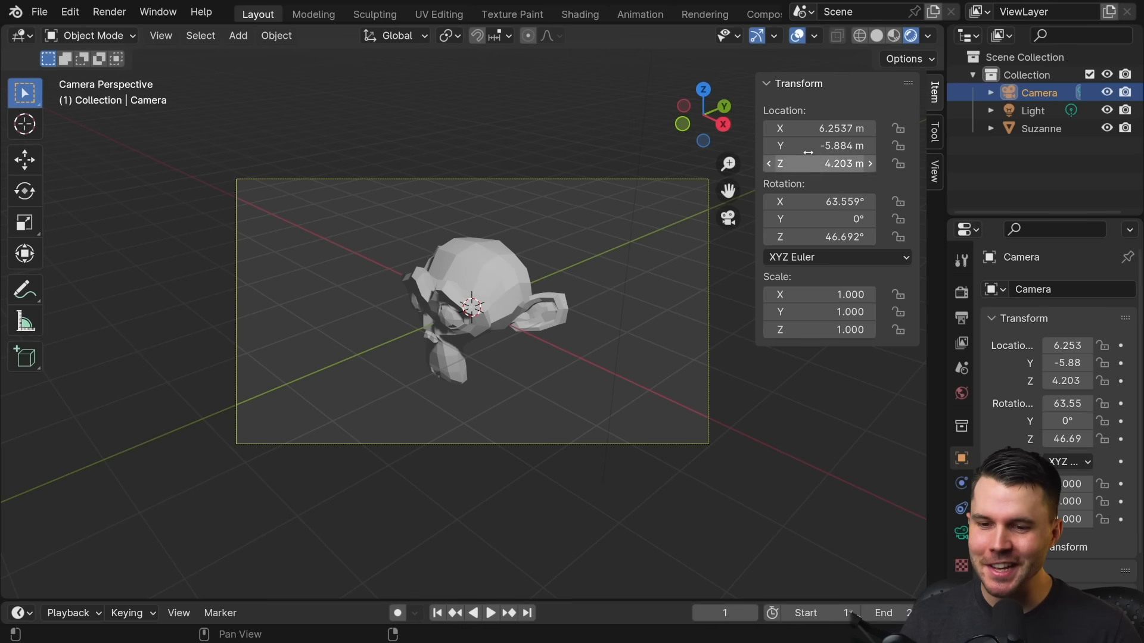
{"action": "left_click", "coordinate": [935, 173]}
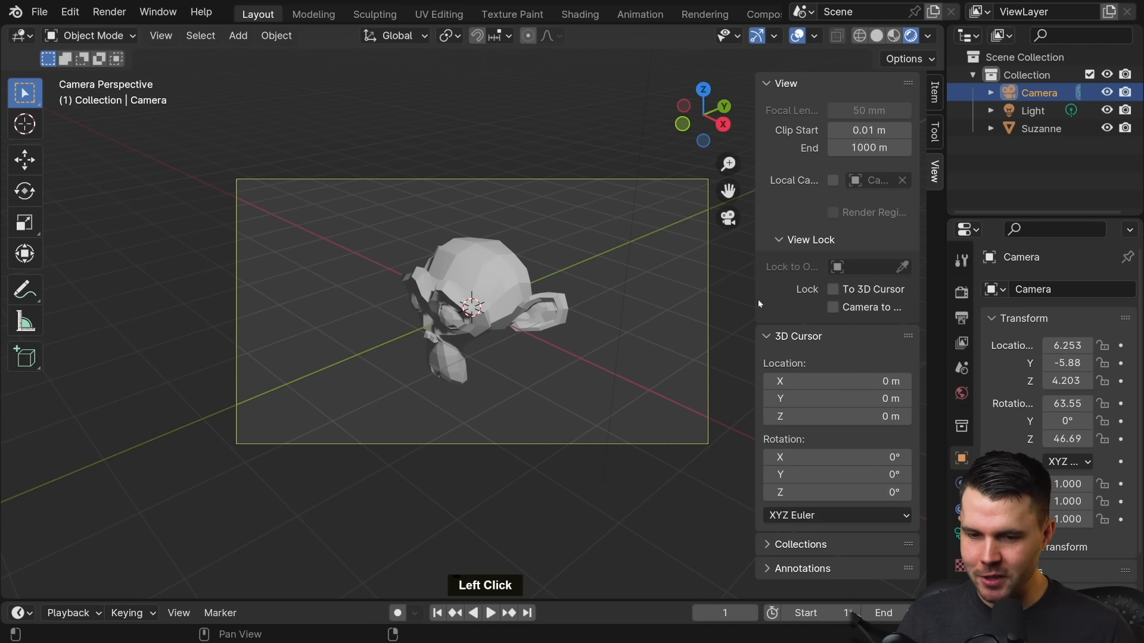
{"action": "left_click_drag", "start_coordinate": [759, 303], "coordinate": [707, 307]}
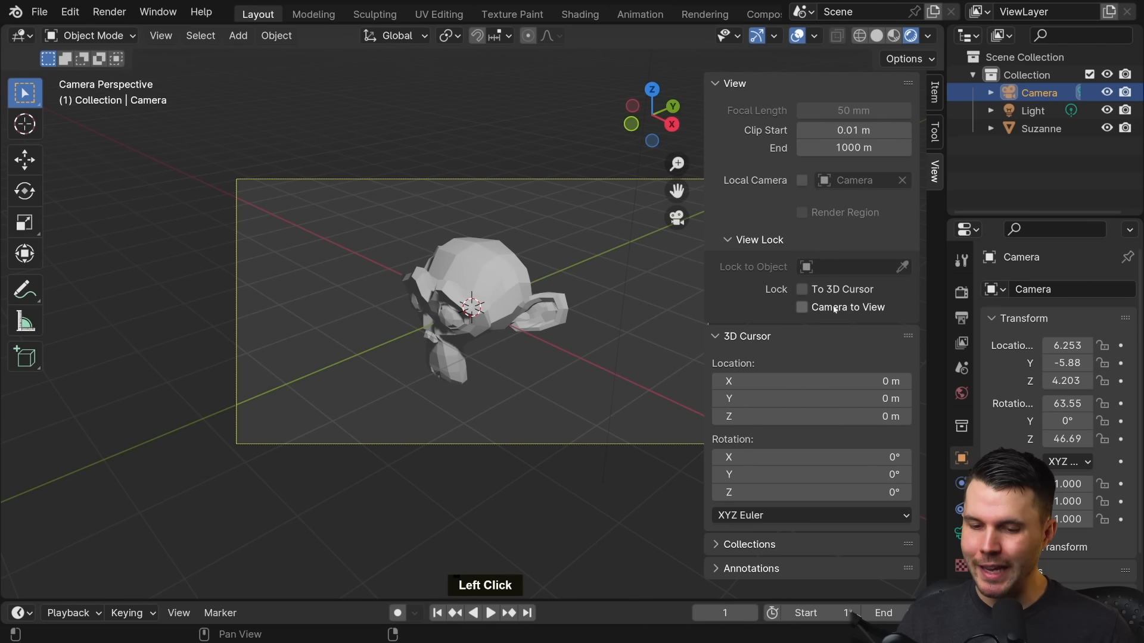
{"action": "left_click", "coordinate": [834, 309]}
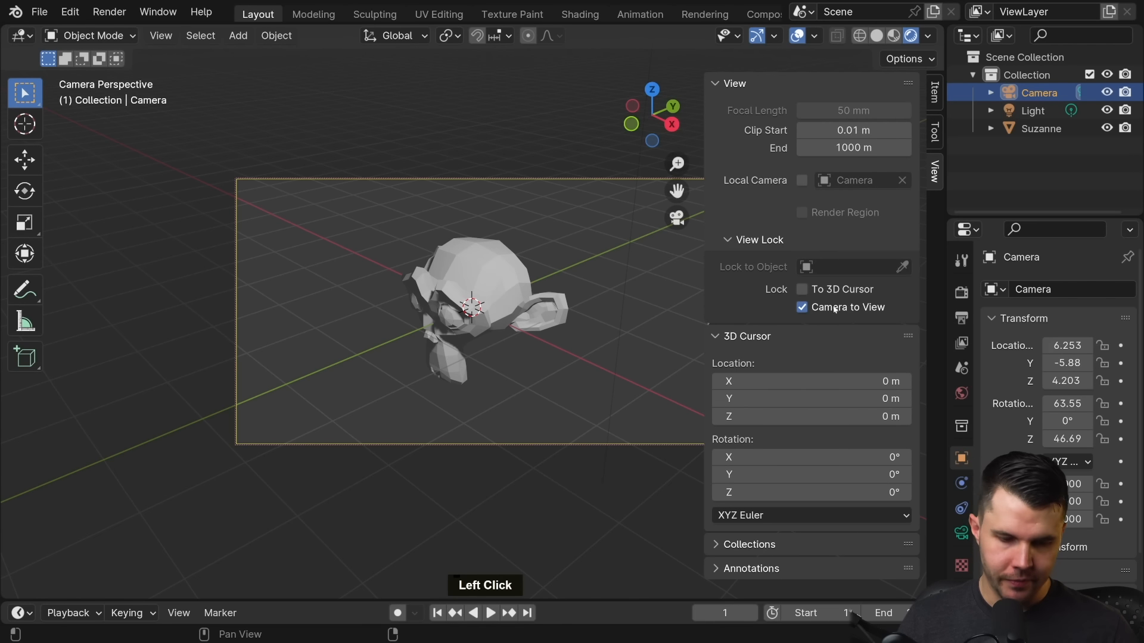
{"action": "key", "text": "n"}
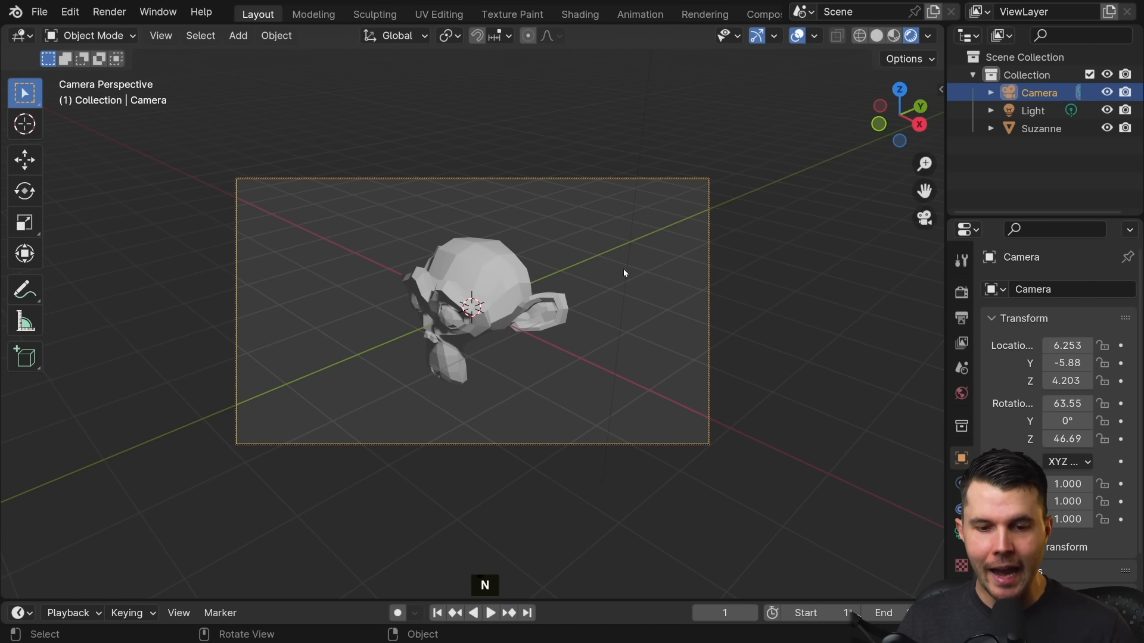
Reframe the monkey head through the locked camera, placing the camera at about X -3.86, Y -6.41, Z 1.48 m.
{"action": "middle_click_drag", "start_coordinate": [623, 273], "coordinate": [799, 238]}
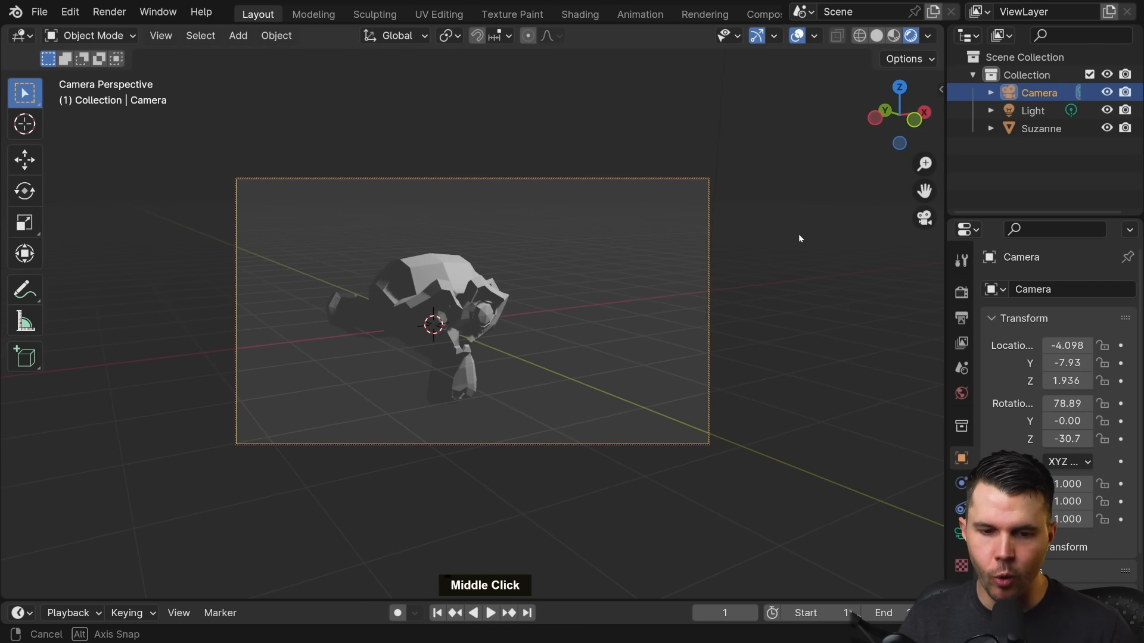
{"action": "middle_click_drag", "start_coordinate": [694, 262], "coordinate": [737, 242], "text": "shift"}
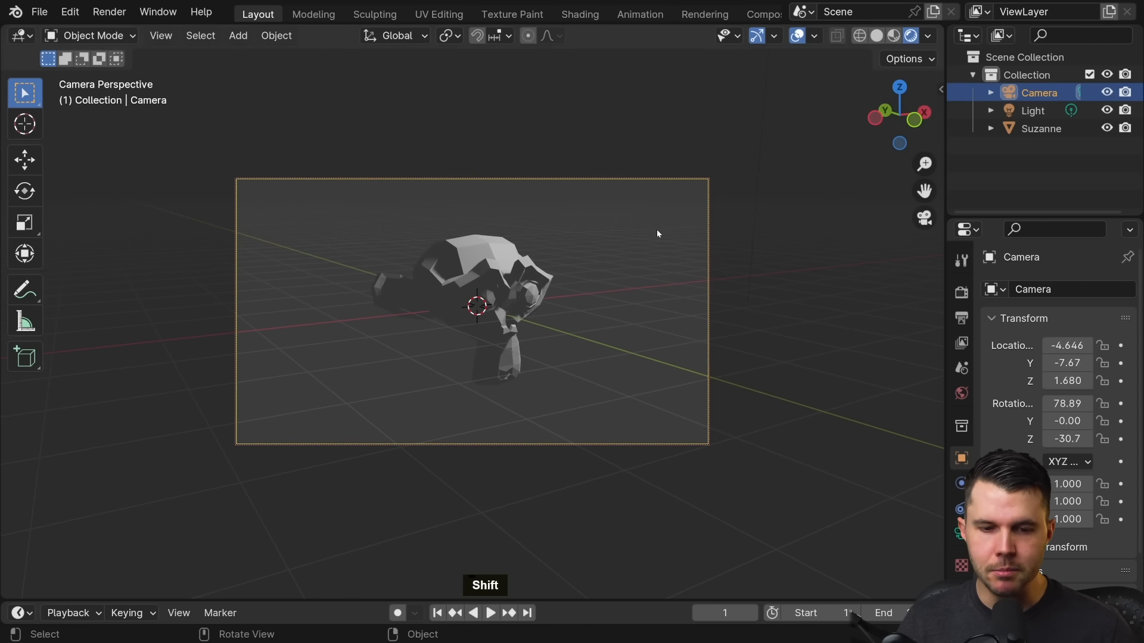
{"action": "scroll", "coordinate": [657, 230], "scroll_direction": "up", "scroll_amount": 2}
{"action": "middle_click_drag", "start_coordinate": [657, 229], "coordinate": [666, 231], "text": "shift"}
{"action": "scroll", "coordinate": [656, 238], "scroll_direction": "up", "scroll_amount": 1}
{"action": "scroll", "coordinate": [656, 237], "scroll_direction": "down", "scroll_amount": 1}
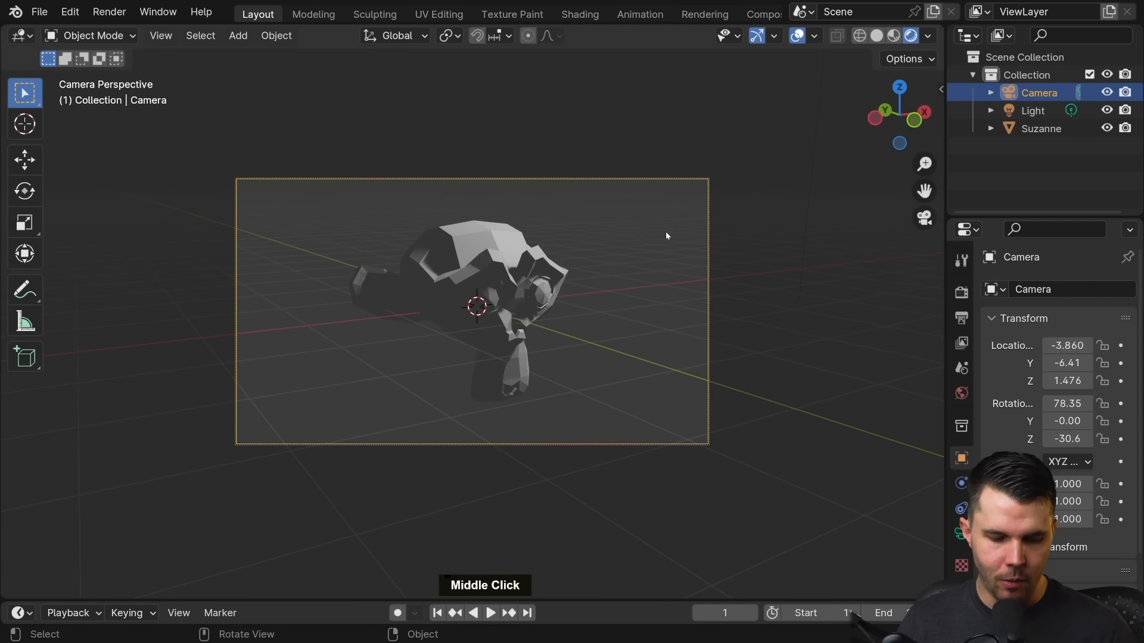
Disable the Camera to View lock in the viewport's view settings and hide the sidebar.
{"action": "key", "text": "n"}
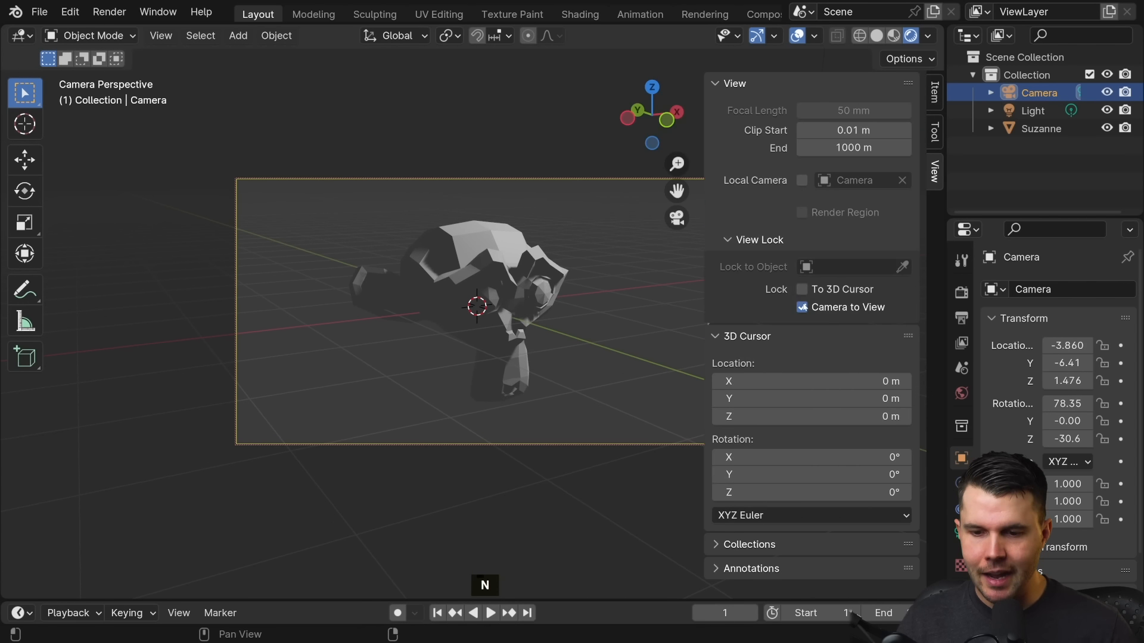
{"action": "left_click", "coordinate": [802, 307]}
{"action": "key", "text": "n"}
Inspect the camera and monkey head from outside the camera, ending back in the camera view.
{"action": "middle_click_drag", "start_coordinate": [808, 240], "coordinate": [789, 240]}
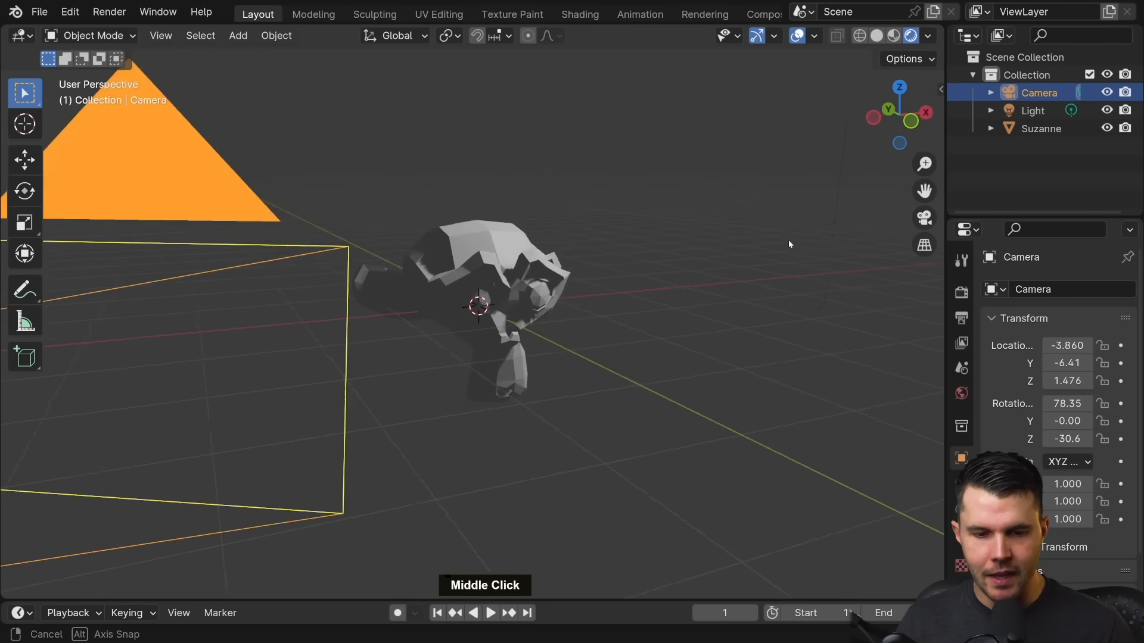
{"action": "scroll", "coordinate": [602, 275], "scroll_direction": "down", "scroll_amount": 5}
{"action": "middle_click_drag", "start_coordinate": [280, 316], "coordinate": [505, 302]}
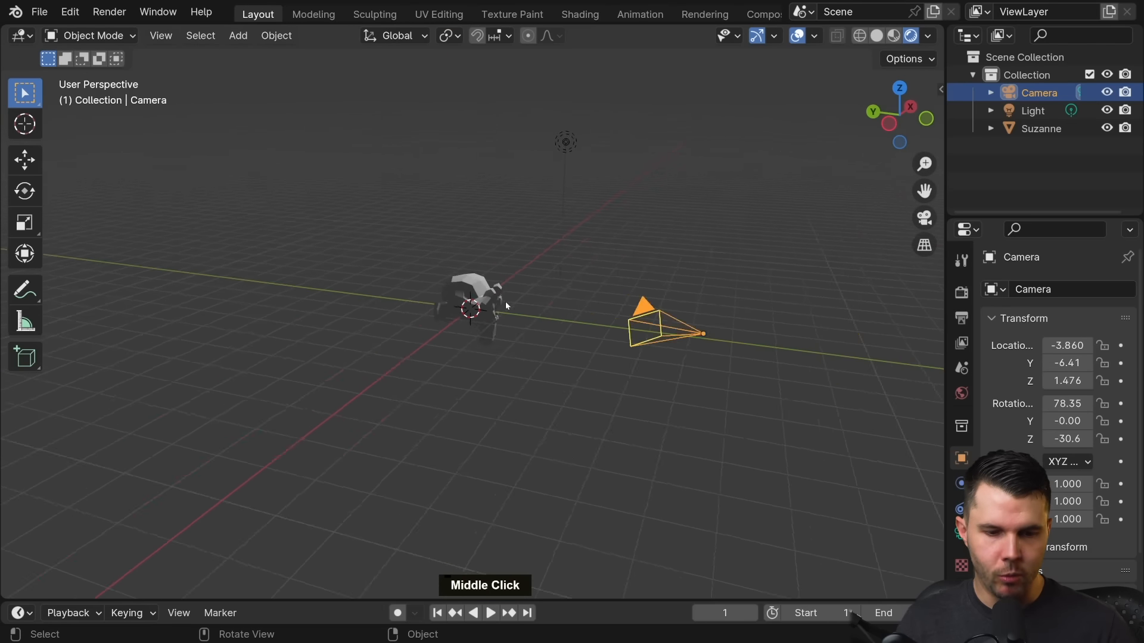
{"action": "scroll", "coordinate": [530, 305], "scroll_direction": "up", "scroll_amount": 3}
{"action": "key", "text": "KP_0"}
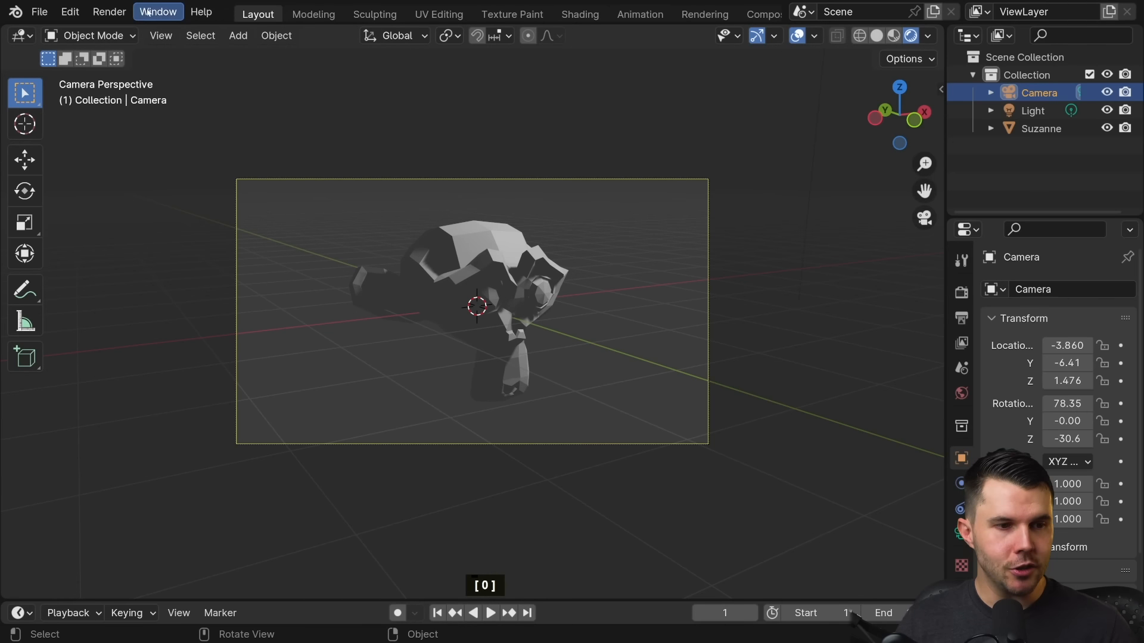
Render an image from the camera's new position and close the render window.
{"action": "left_click", "coordinate": [109, 12]}
{"action": "left_click", "coordinate": [143, 32]}
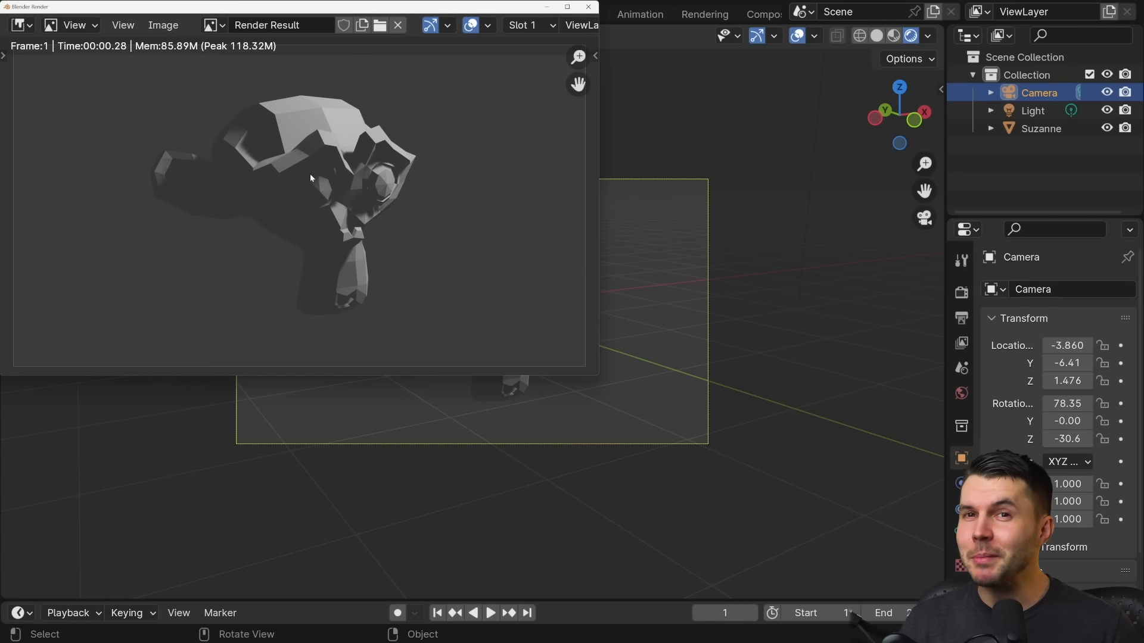
{"action": "left_click", "coordinate": [588, 9]}
Enlarge the properties editor and look through the render, output, view layer and scene properties and the camera's lens settings.
{"action": "left_click", "coordinate": [480, 303]}
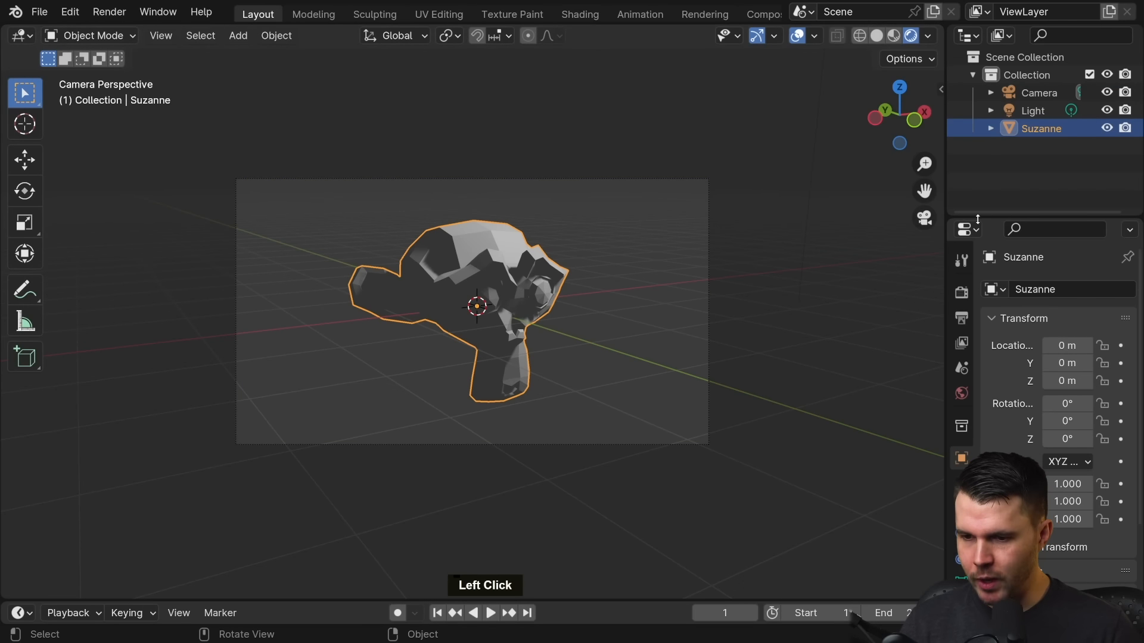
{"action": "left_click_drag", "start_coordinate": [977, 217], "coordinate": [992, 157]}
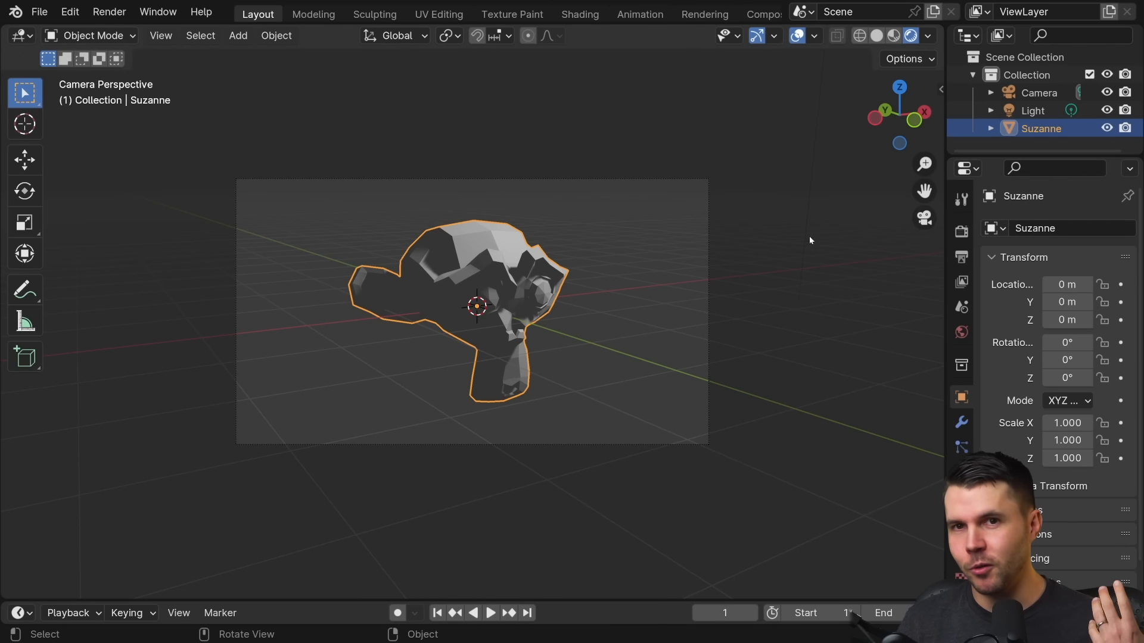
{"action": "left_click", "coordinate": [961, 230]}
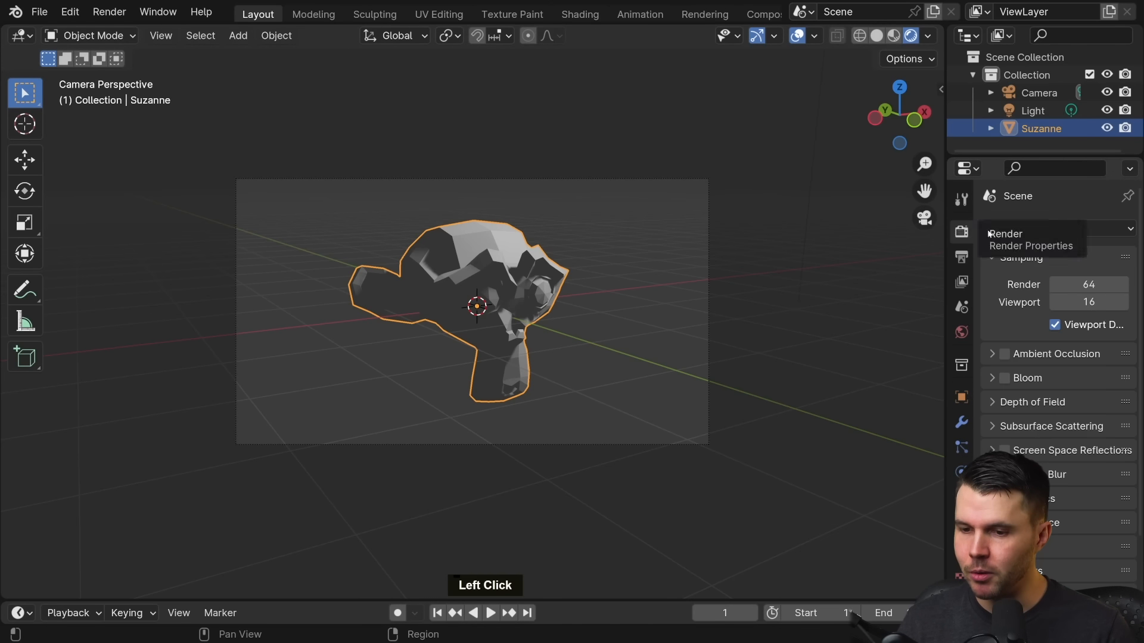
{"action": "left_click", "coordinate": [961, 257]}
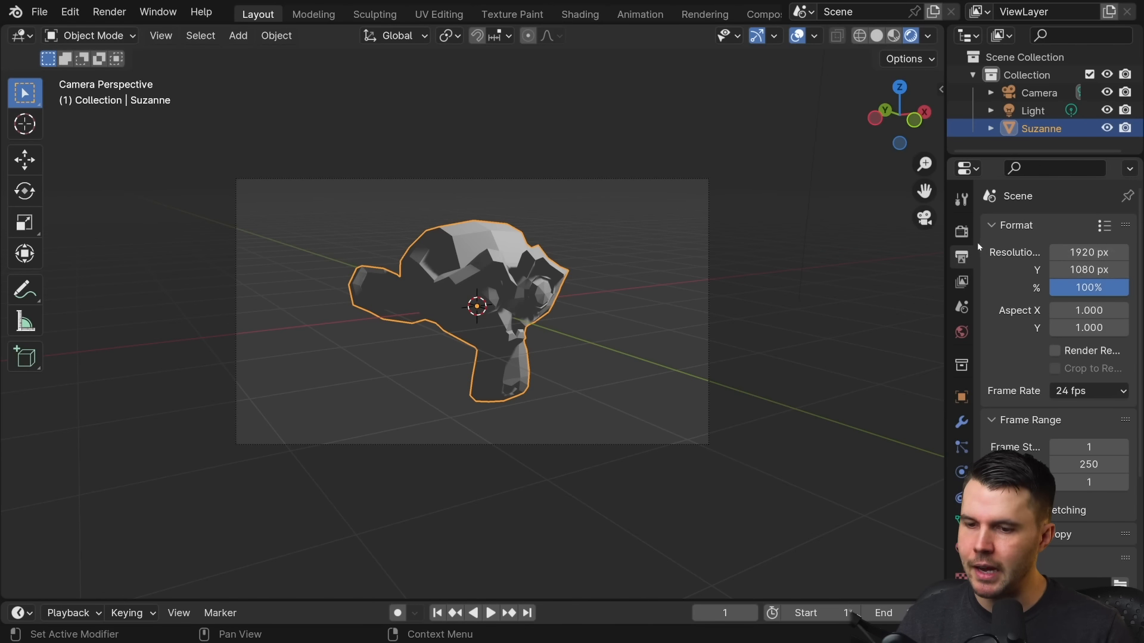
{"action": "left_click", "coordinate": [961, 282]}
{"action": "left_click", "coordinate": [962, 307]}
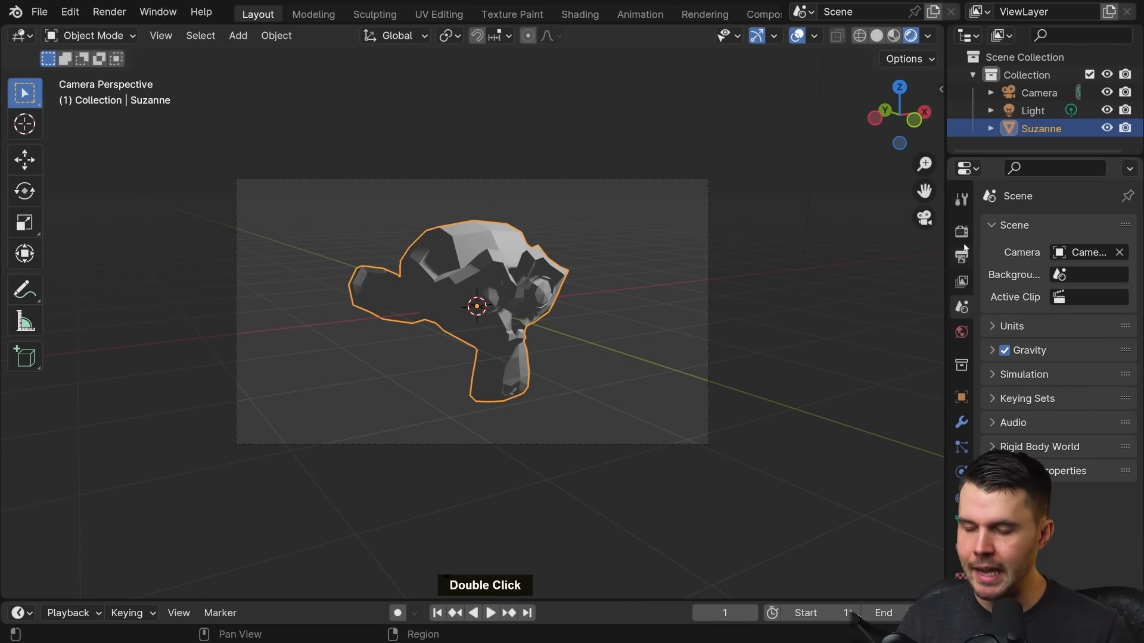
{"action": "left_click", "coordinate": [961, 231]}
{"action": "left_click", "coordinate": [961, 257]}
{"action": "left_click", "coordinate": [961, 307]}
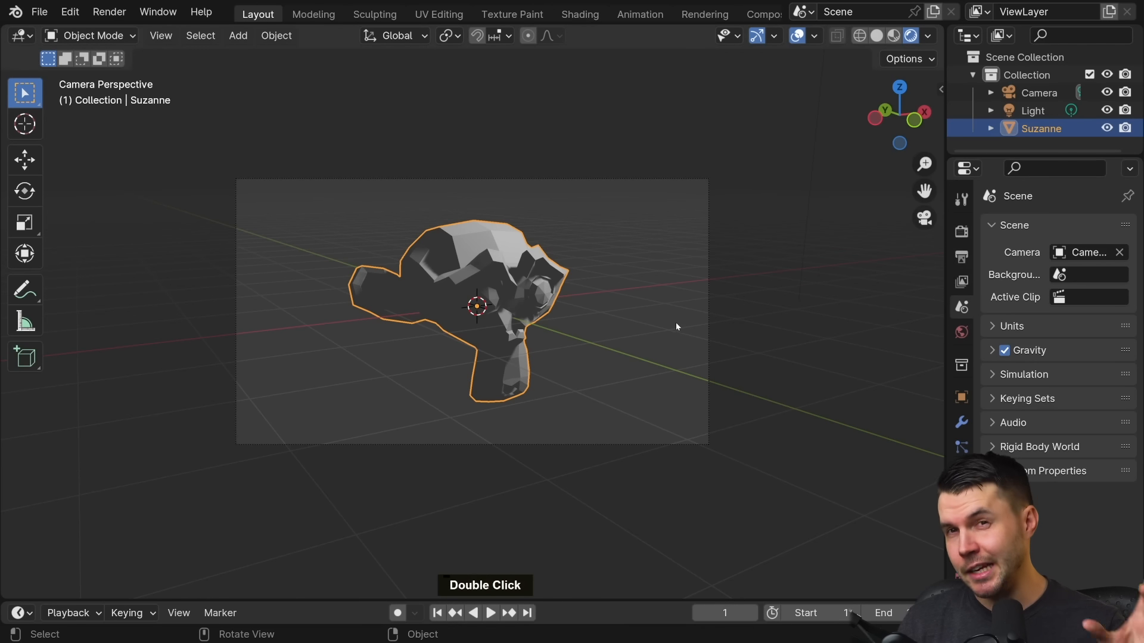
{"action": "left_click", "coordinate": [1039, 93]}
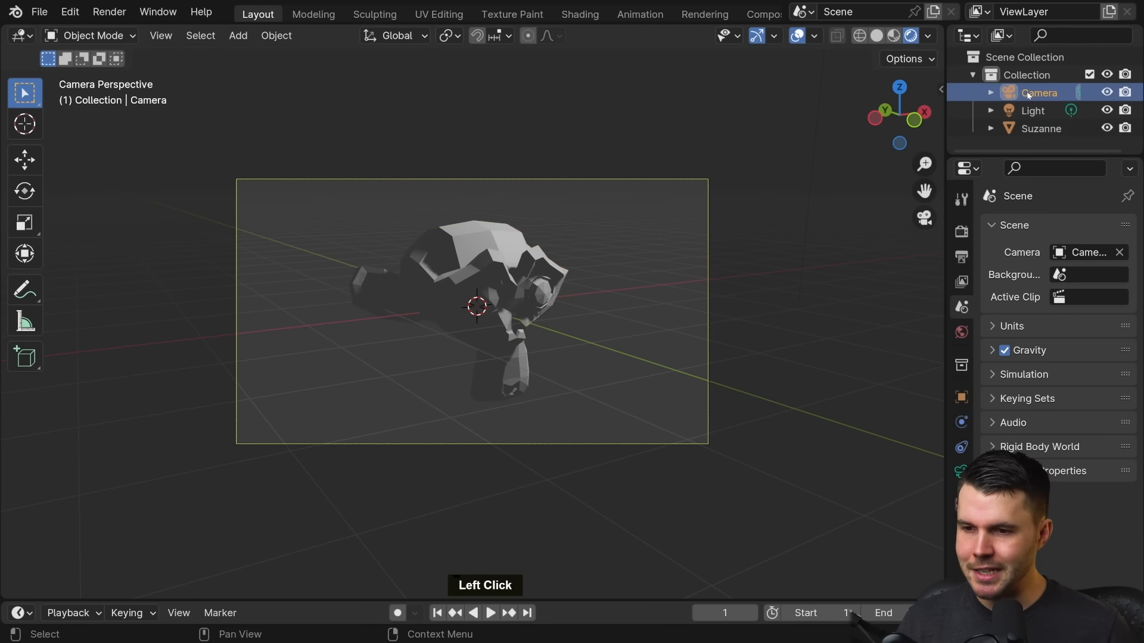
{"action": "left_click", "coordinate": [962, 471]}
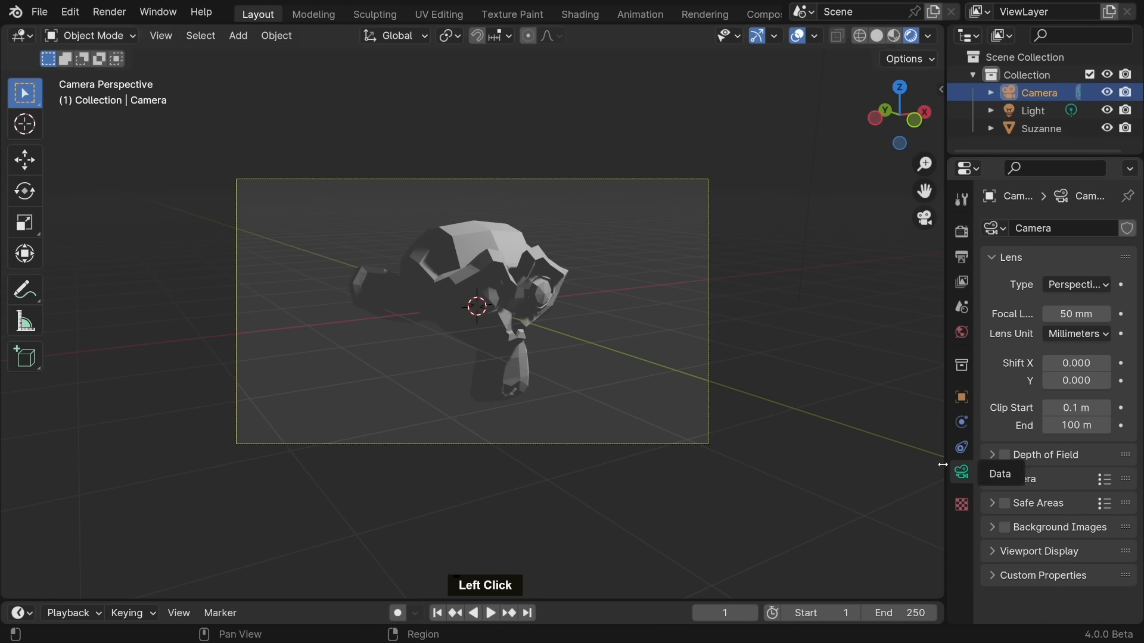
Add a new material to the monkey head and widen the properties editor to read its surface settings.
{"action": "left_click", "coordinate": [540, 282]}
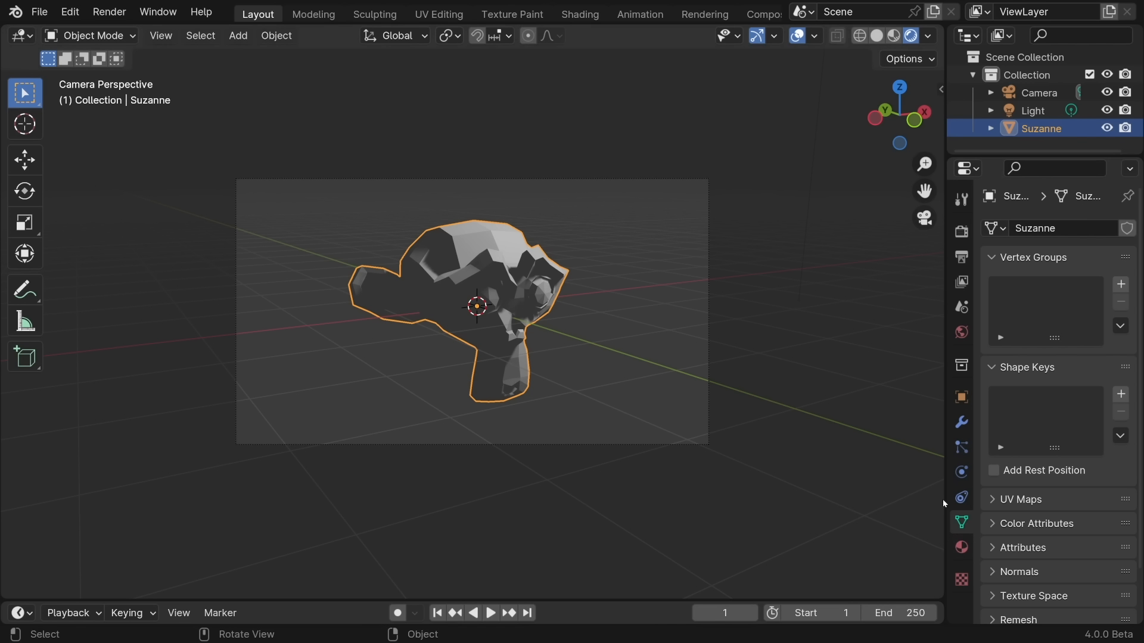
{"action": "left_click", "coordinate": [961, 548]}
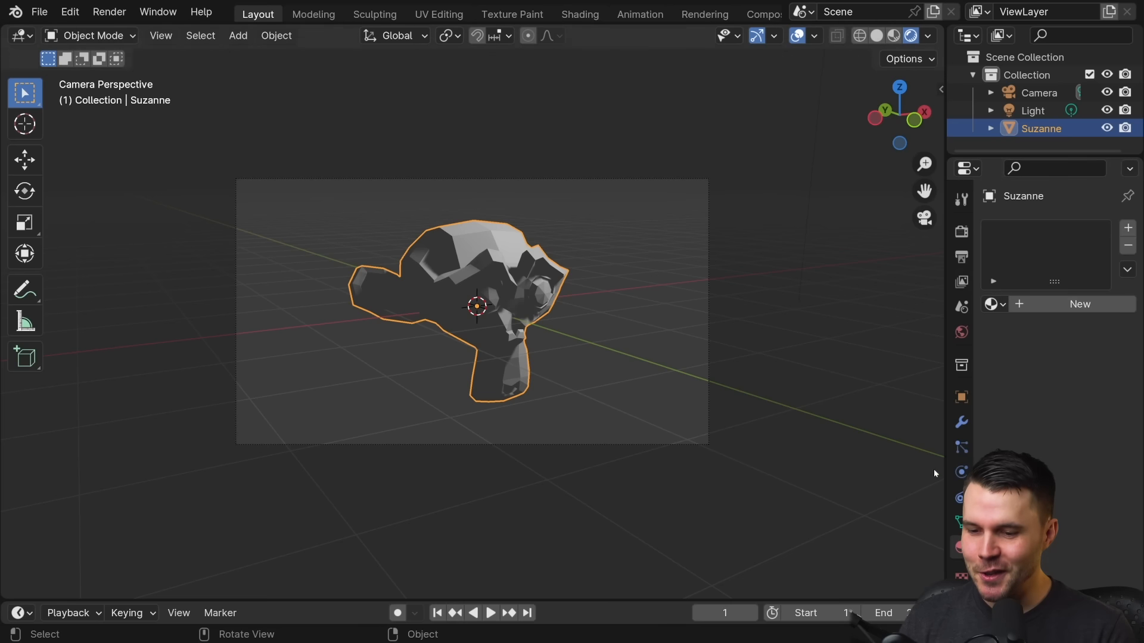
{"action": "left_click", "coordinate": [1051, 304]}
{"action": "scroll", "coordinate": [1017, 421], "scroll_direction": "down", "scroll_amount": 5}
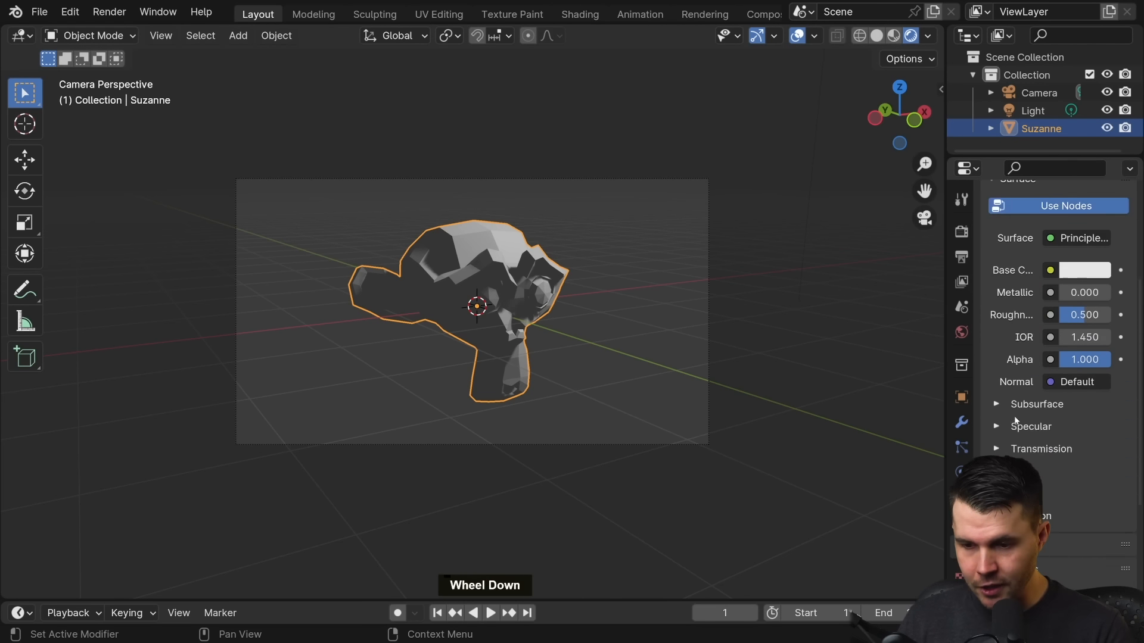
{"action": "scroll", "coordinate": [1016, 420], "scroll_direction": "down", "scroll_amount": 2}
{"action": "left_click_drag", "start_coordinate": [946, 375], "coordinate": [906, 376]}
{"action": "scroll", "coordinate": [1009, 316], "scroll_direction": "up", "scroll_amount": 6}
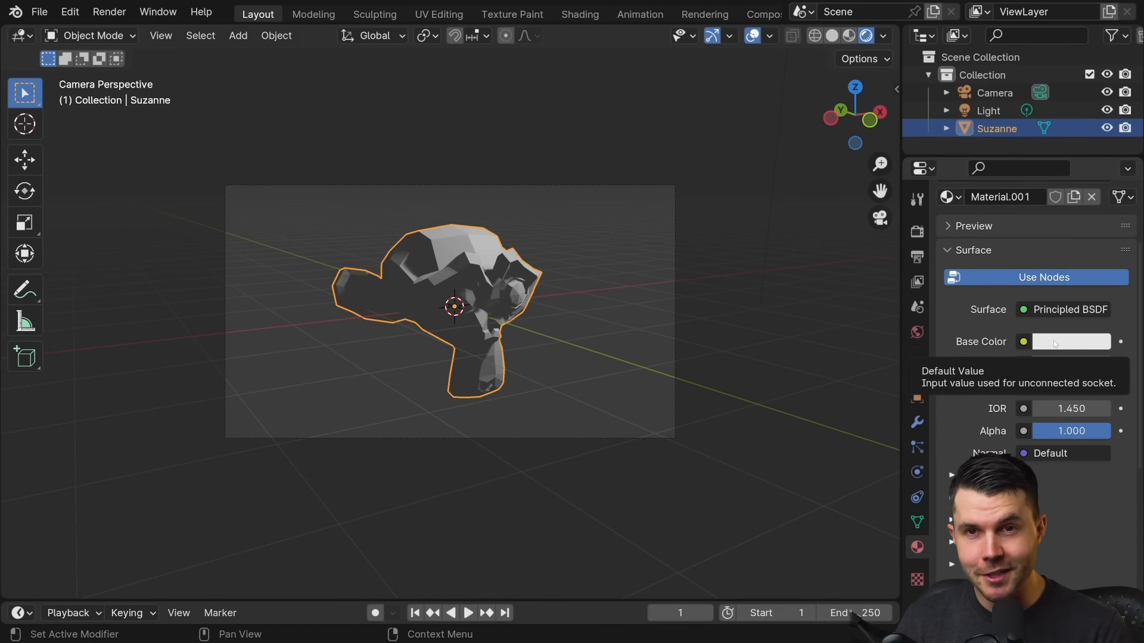
Set the monkey material's base color to light orange, render the image and close the render window.
{"action": "left_click", "coordinate": [1071, 344]}
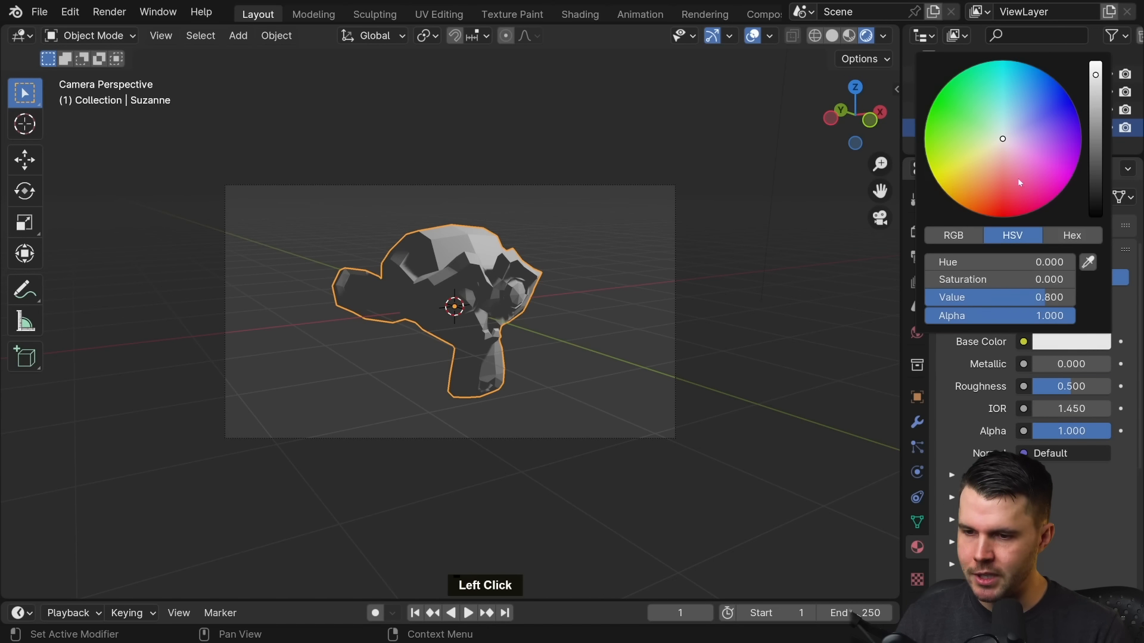
{"action": "left_click_drag", "start_coordinate": [1019, 183], "coordinate": [984, 178]}
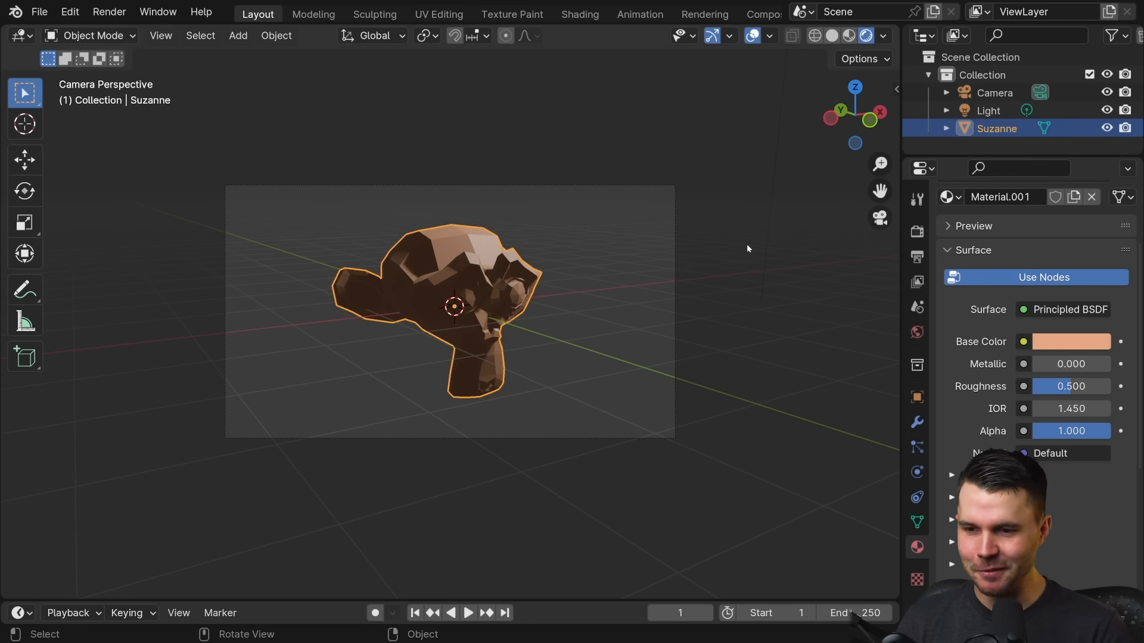
{"action": "key", "text": "F12"}
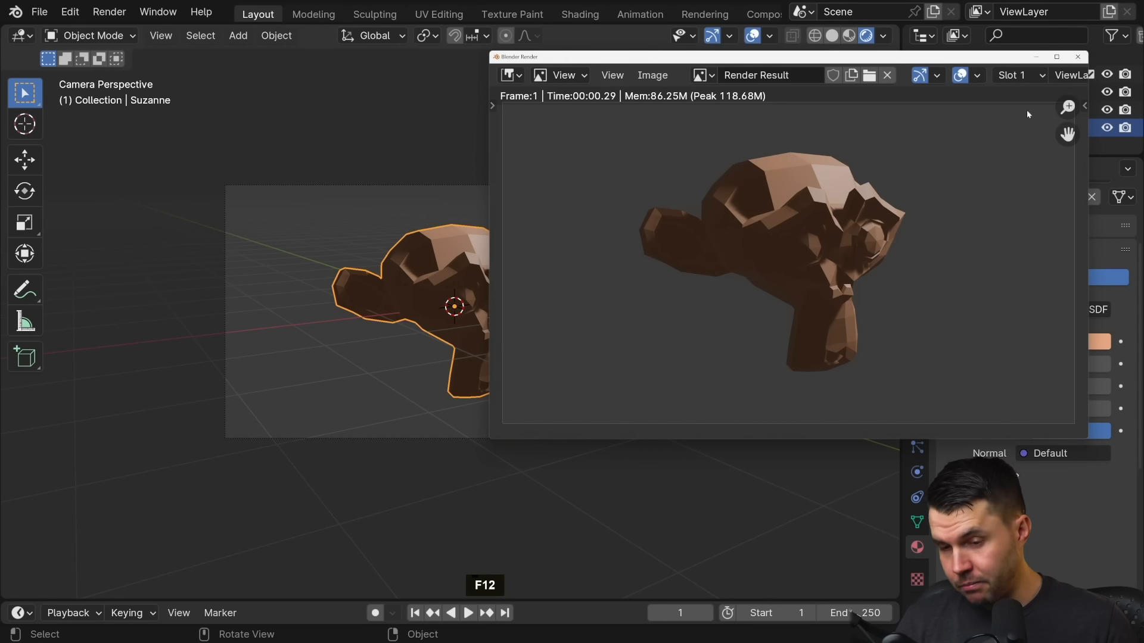
{"action": "left_click", "coordinate": [1078, 57]}
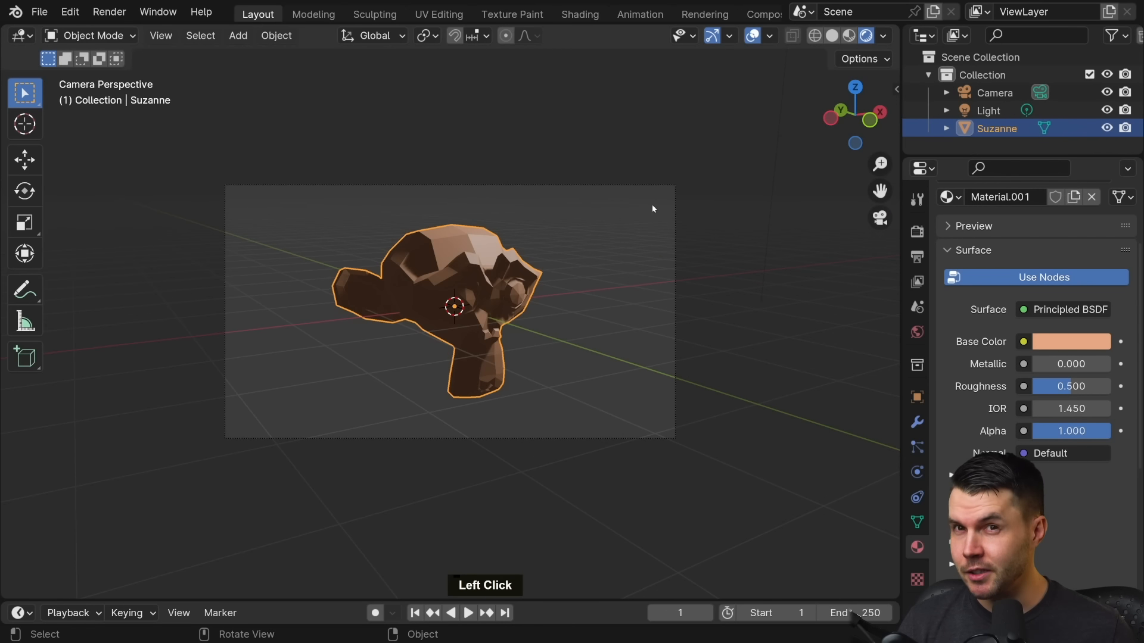
Add a cone mesh to the scene.
{"action": "left_click", "coordinate": [248, 41]}
{"action": "left_click", "coordinate": [248, 42]}
{"action": "key", "text": "shift"}
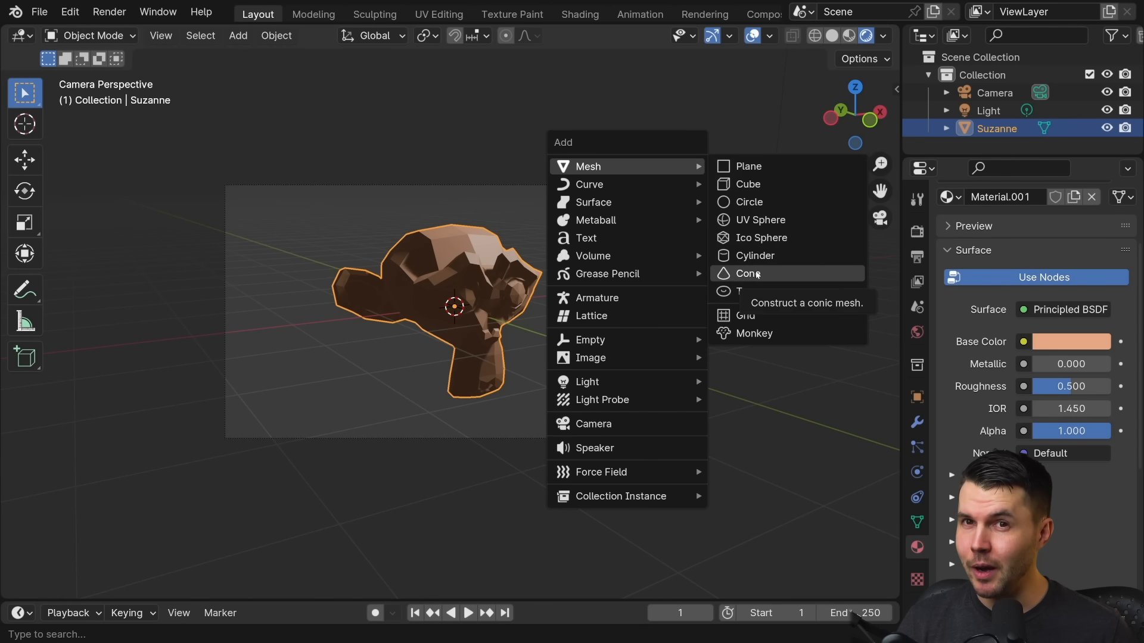
{"action": "left_click", "coordinate": [748, 273]}
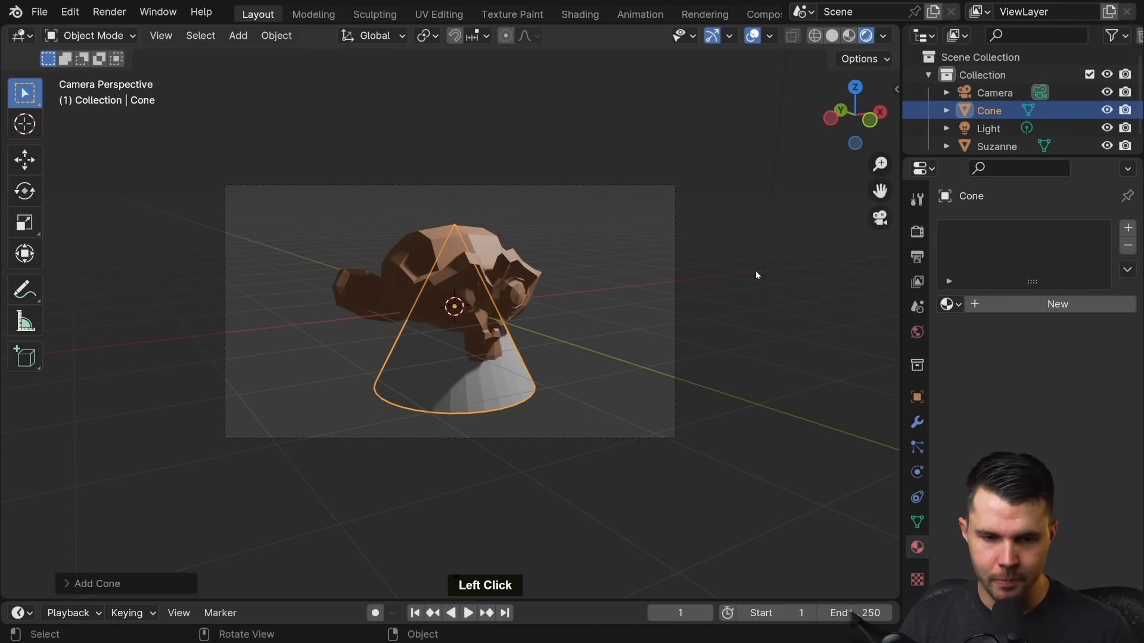
Move the cone up along the global Z axis by about 1.83 m, onto the monkey's head like a hat.
{"action": "middle_click_drag", "start_coordinate": [750, 272], "coordinate": [632, 313]}
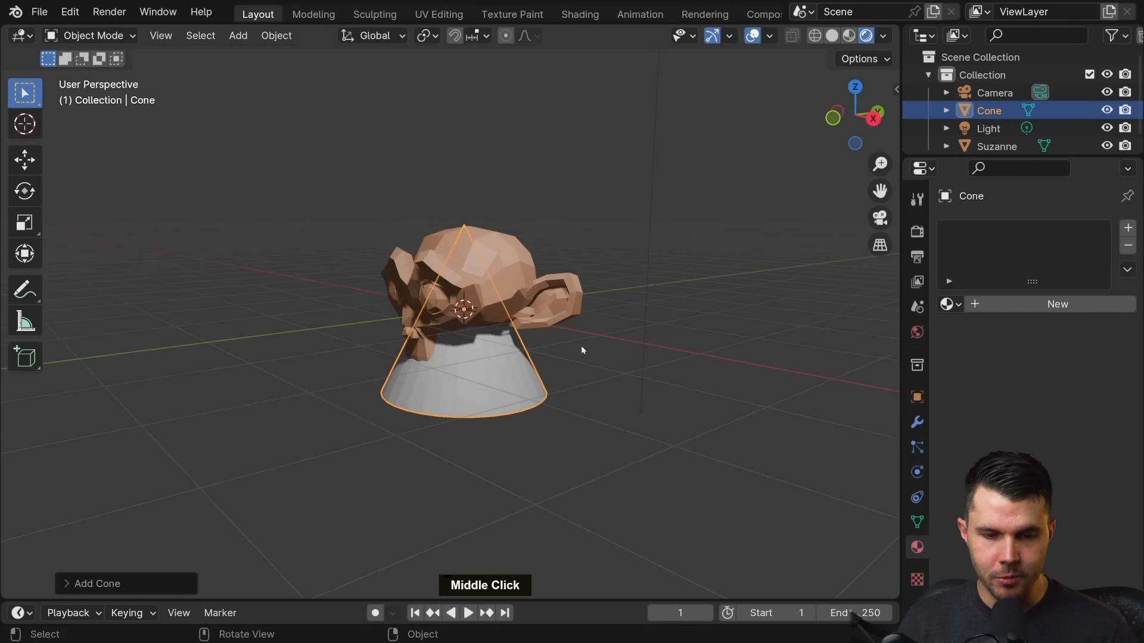
{"action": "middle_click_drag", "start_coordinate": [498, 232], "coordinate": [620, 297]}
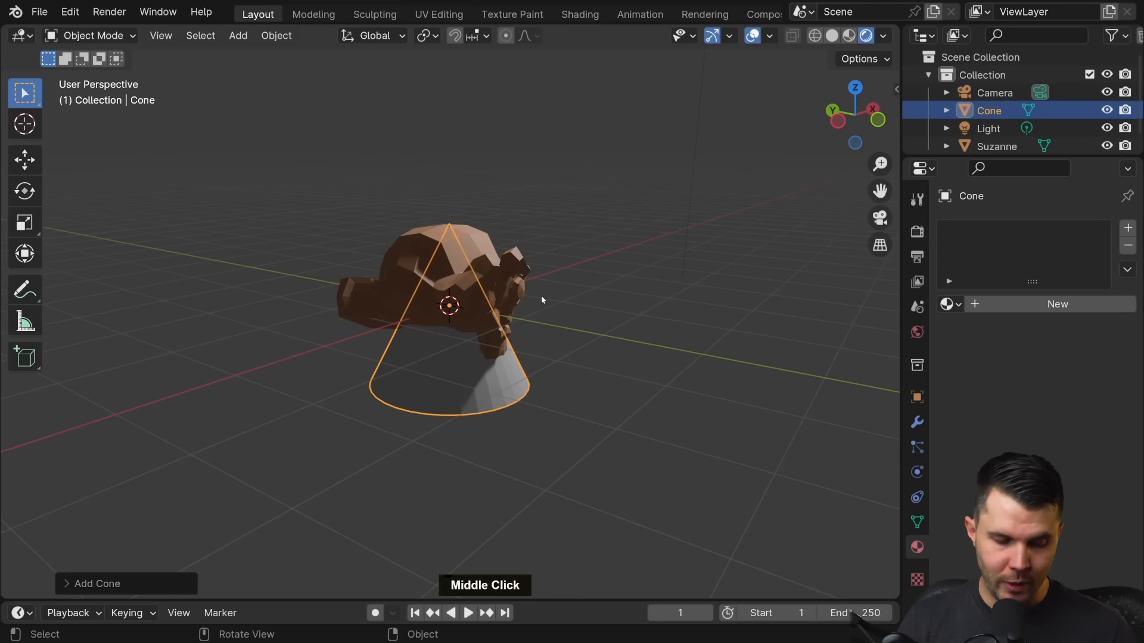
{"action": "key", "text": "g"}
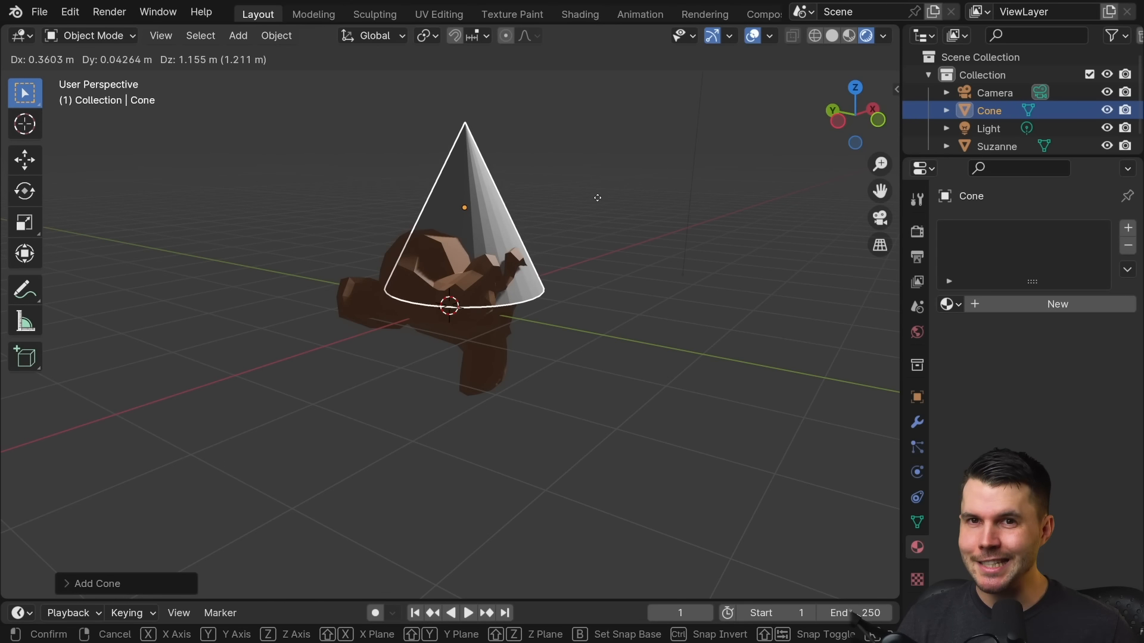
{"action": "key", "text": "z"}
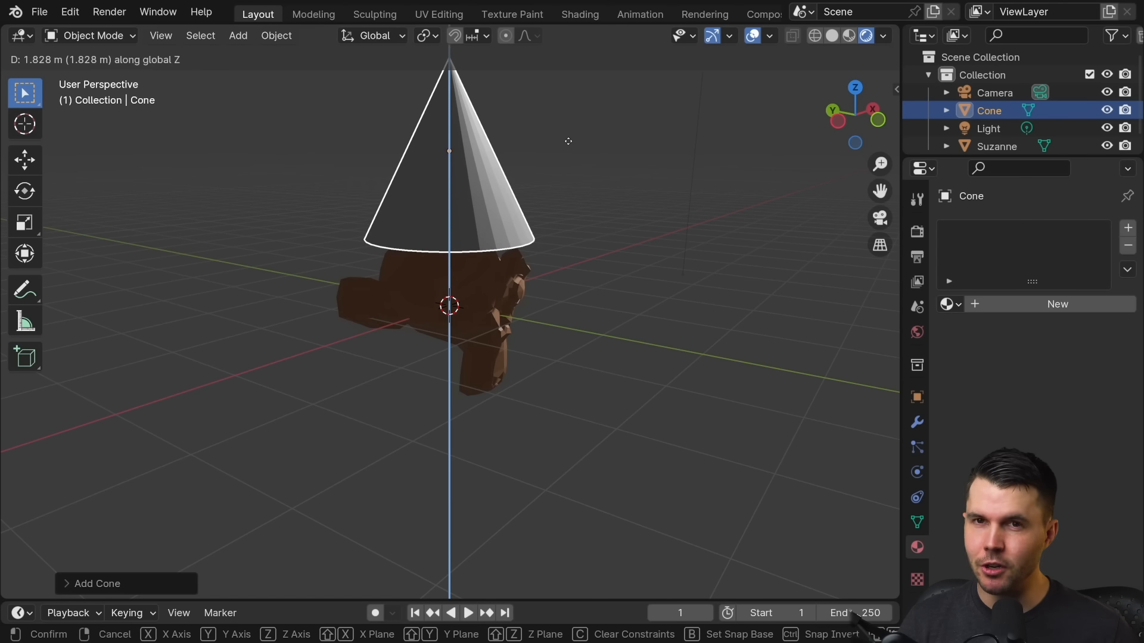
{"action": "left_click", "coordinate": [568, 143]}
{"action": "middle_click_drag", "start_coordinate": [639, 192], "coordinate": [403, 176]}
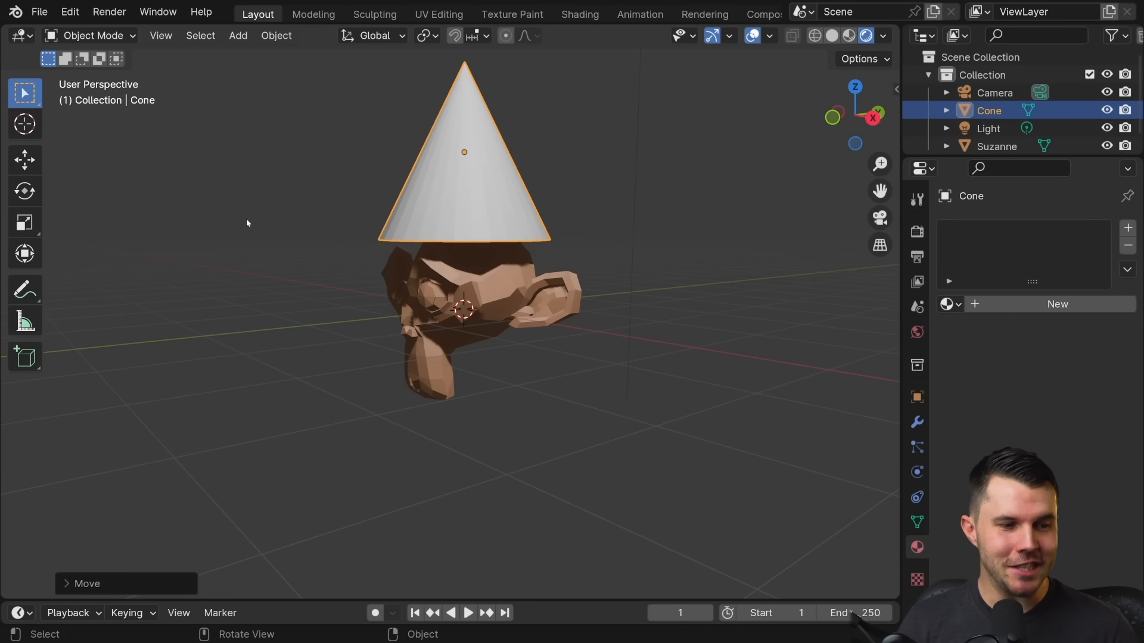
{"action": "left_click", "coordinate": [25, 222]}
{"action": "middle_click_drag", "start_coordinate": [120, 226], "coordinate": [498, 83]}
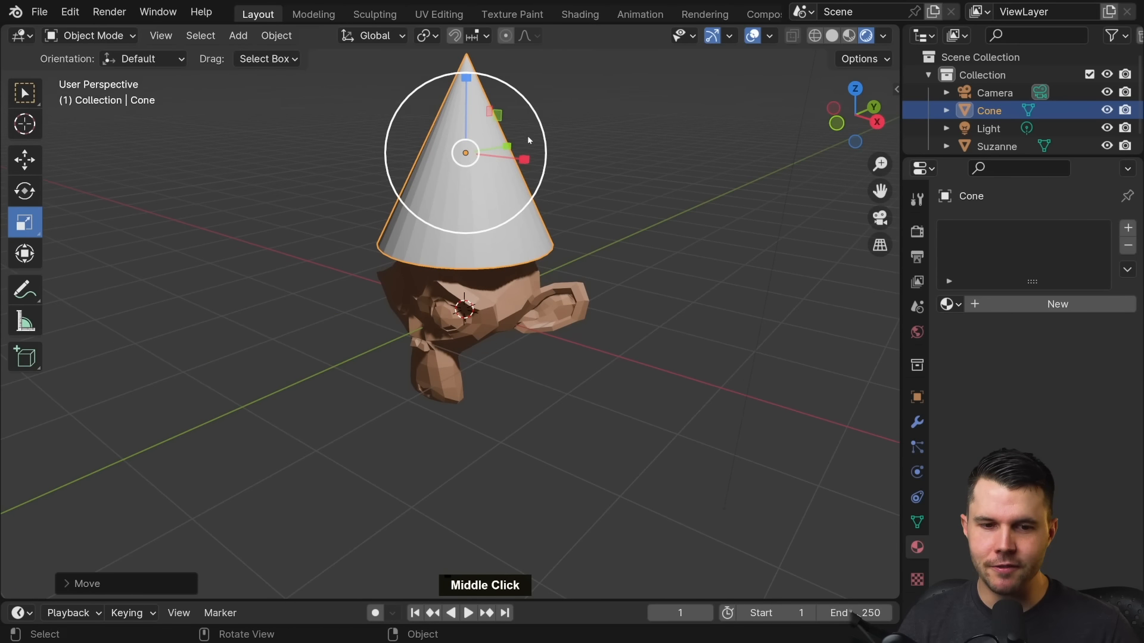
{"action": "middle_click_drag", "start_coordinate": [527, 136], "coordinate": [482, 137]}
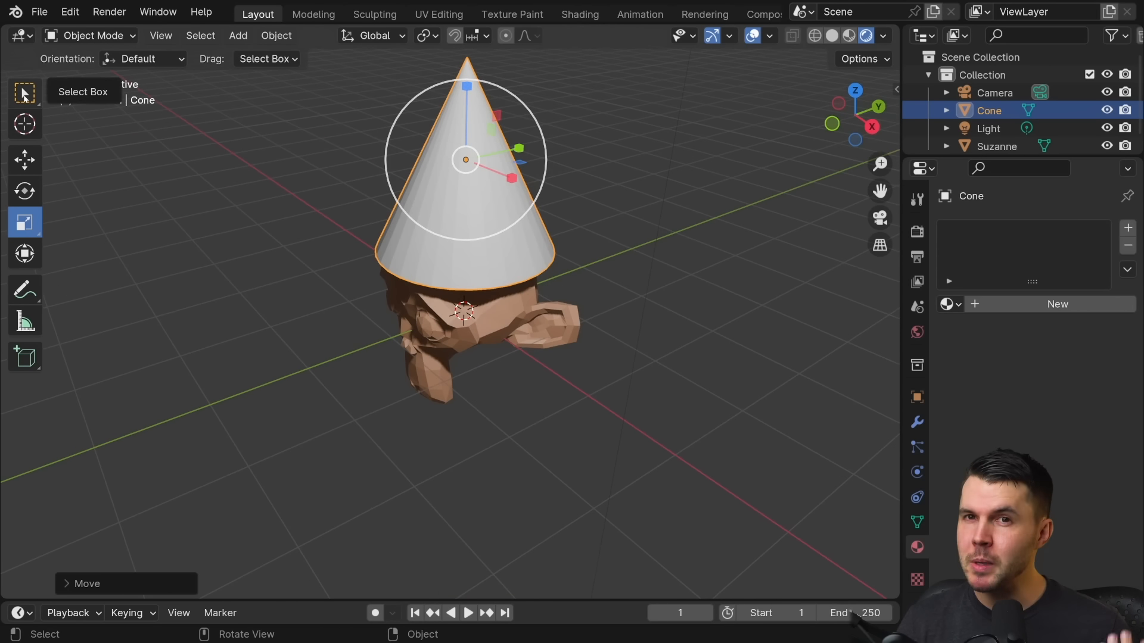
{"action": "left_click", "coordinate": [25, 94]}
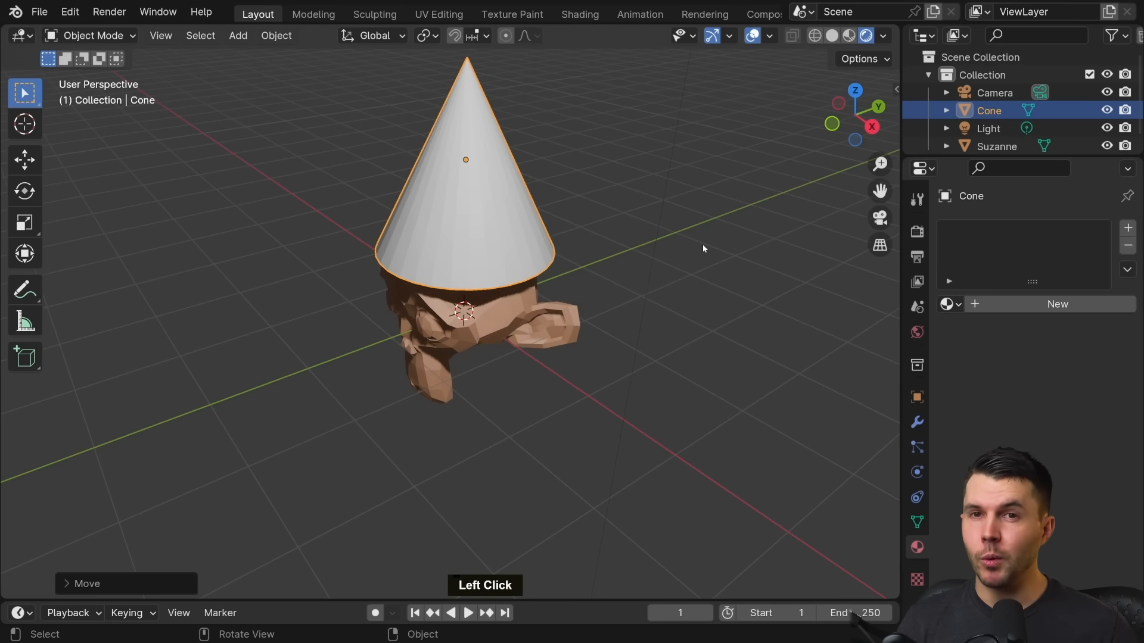
Scale the cone down uniformly in several passes until its base is narrower than the monkey's head.
{"action": "key", "text": "s"}
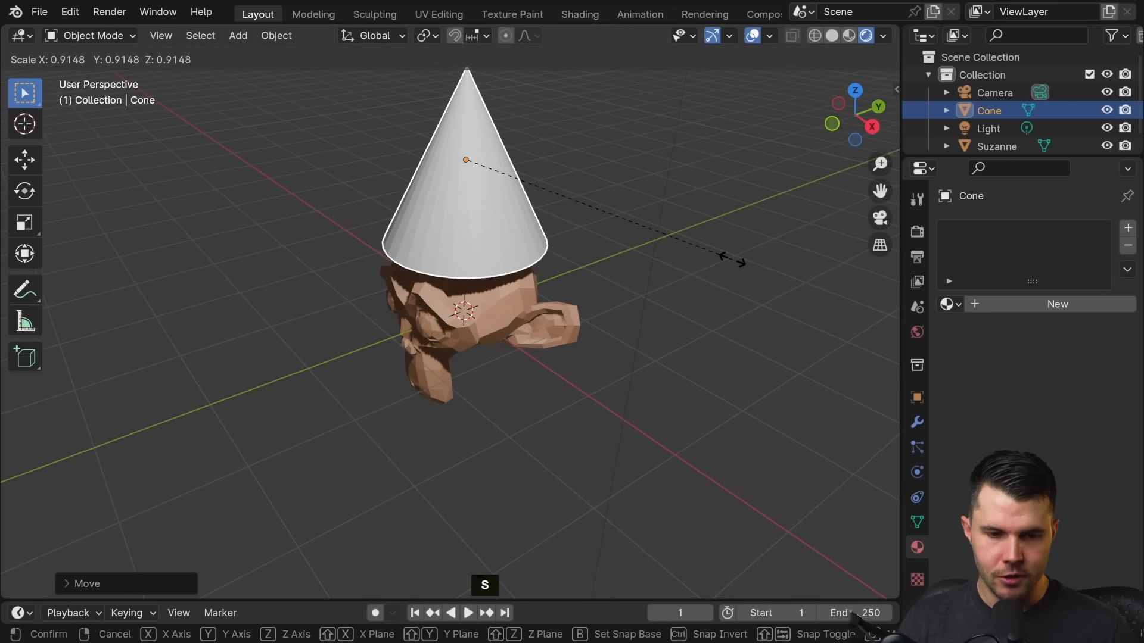
{"action": "left_click", "coordinate": [703, 250]}
{"action": "middle_click_drag", "start_coordinate": [688, 215], "coordinate": [562, 187]}
{"action": "key", "text": "s"}
{"action": "left_click", "coordinate": [724, 177]}
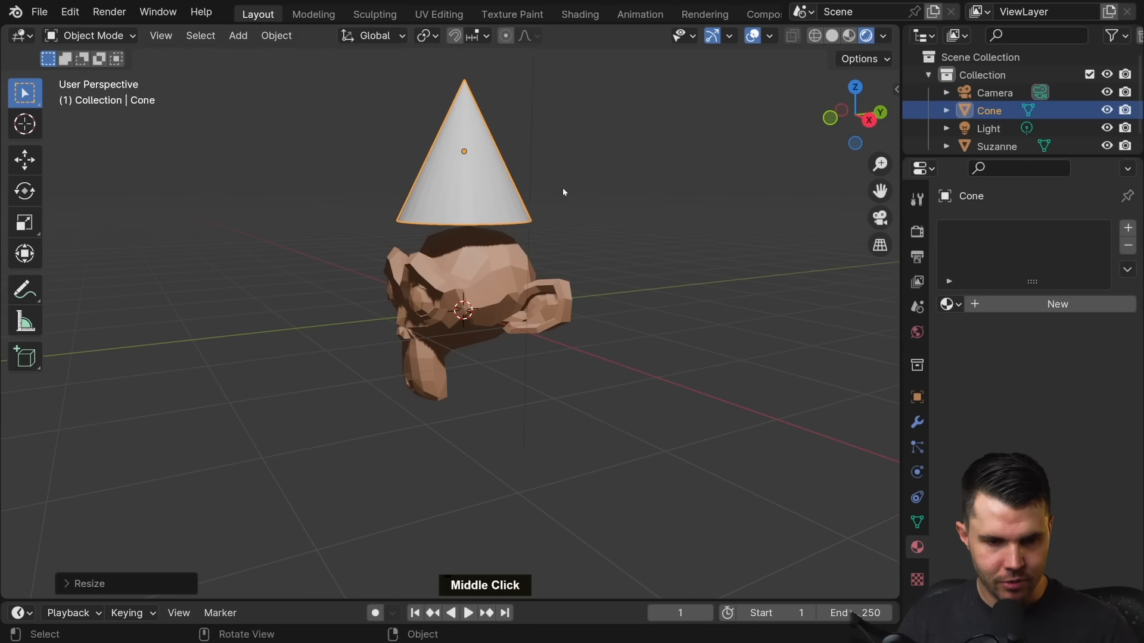
{"action": "key", "text": "s"}
{"action": "left_click", "coordinate": [556, 185]}
Lower the cone along the global Z axis until its base rests on the monkey's head.
{"action": "key", "text": "g"}
{"action": "key", "text": "z"}
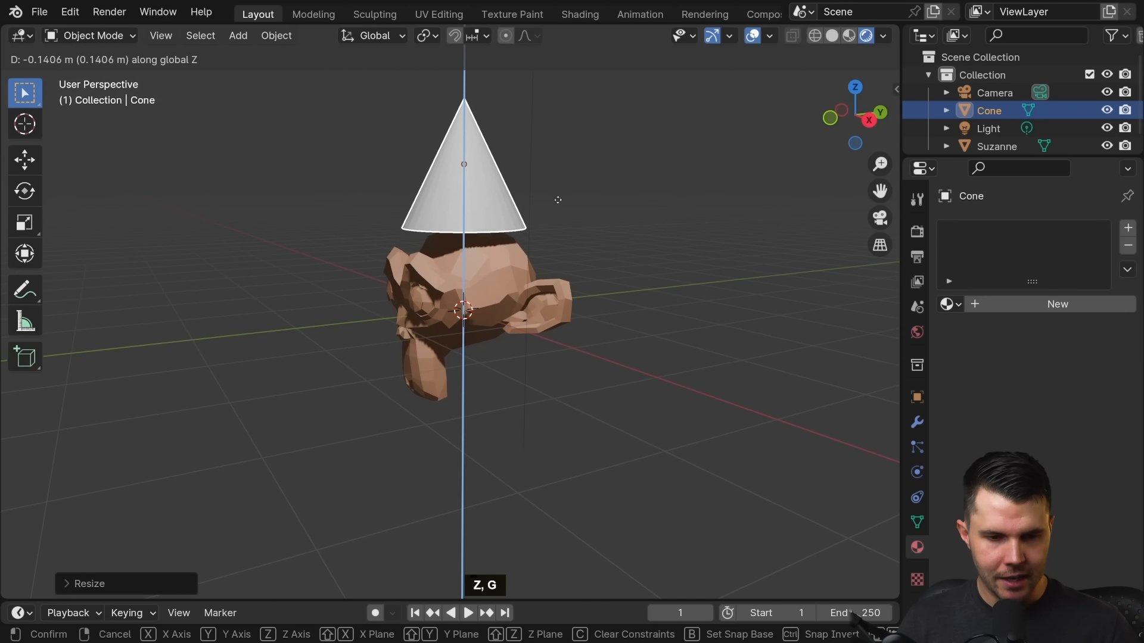
{"action": "left_click", "coordinate": [561, 214]}
{"action": "middle_click_drag", "start_coordinate": [561, 214], "coordinate": [587, 215]}
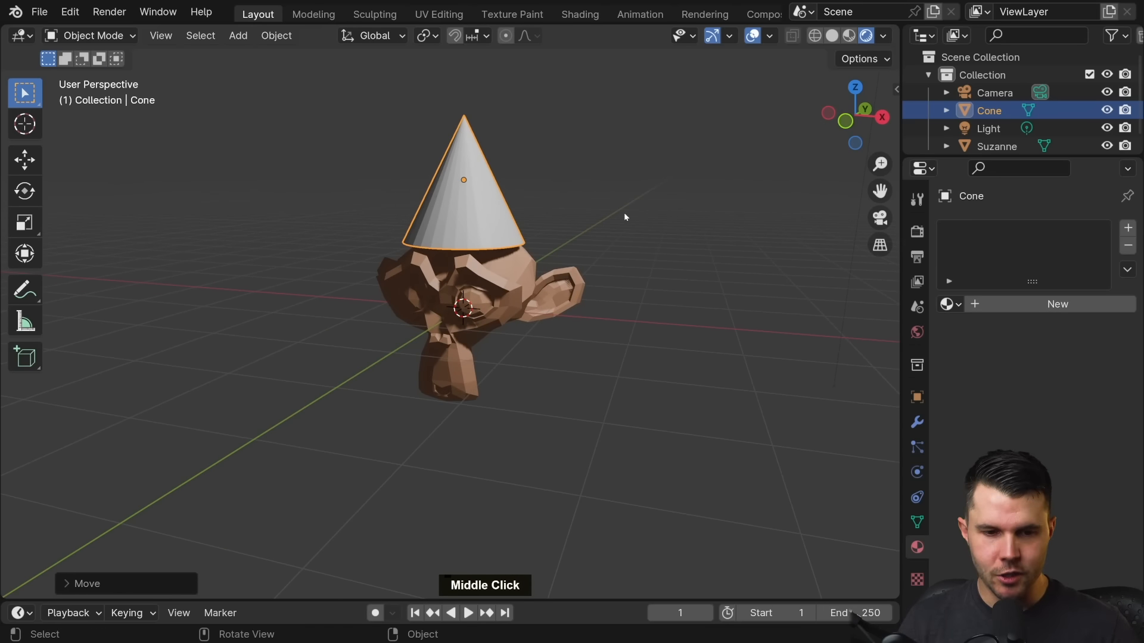
Raise the cone about 0.25 m along the global Z axis and stretch it along Z into a taller hat.
{"action": "key", "text": "g"}
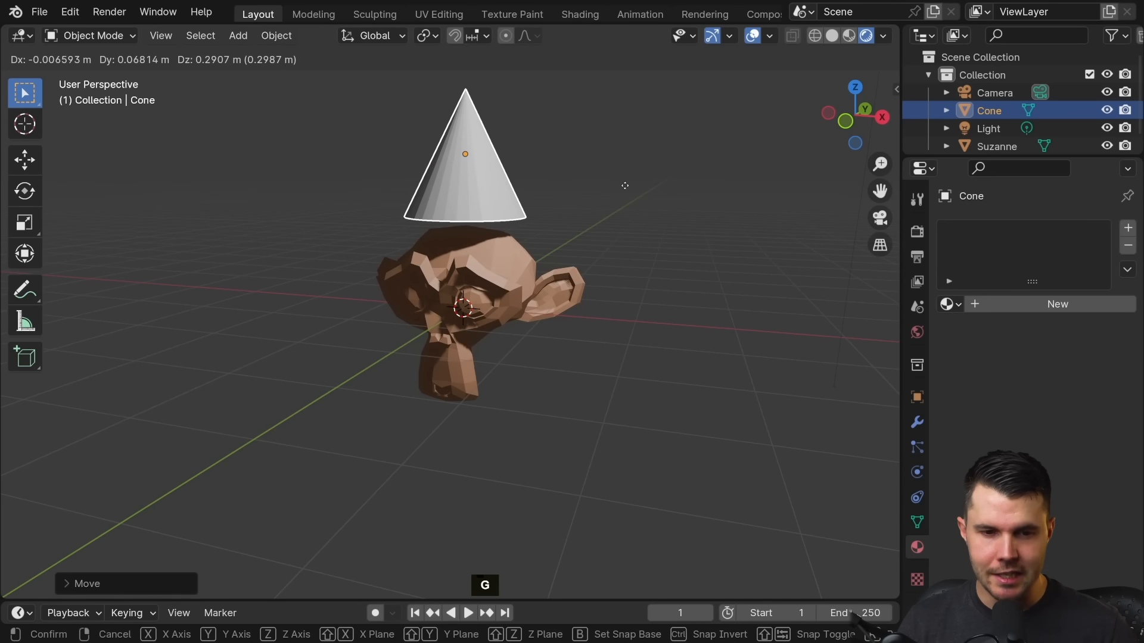
{"action": "key", "text": "z"}
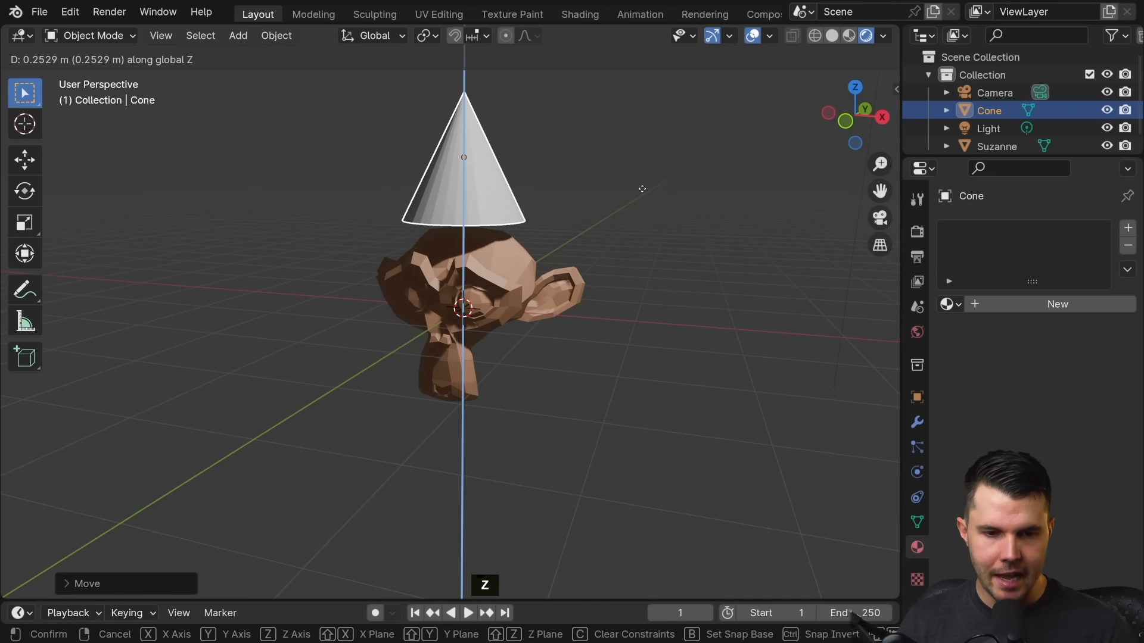
{"action": "left_click", "coordinate": [641, 188]}
{"action": "key", "text": "s"}
{"action": "key", "text": "z"}
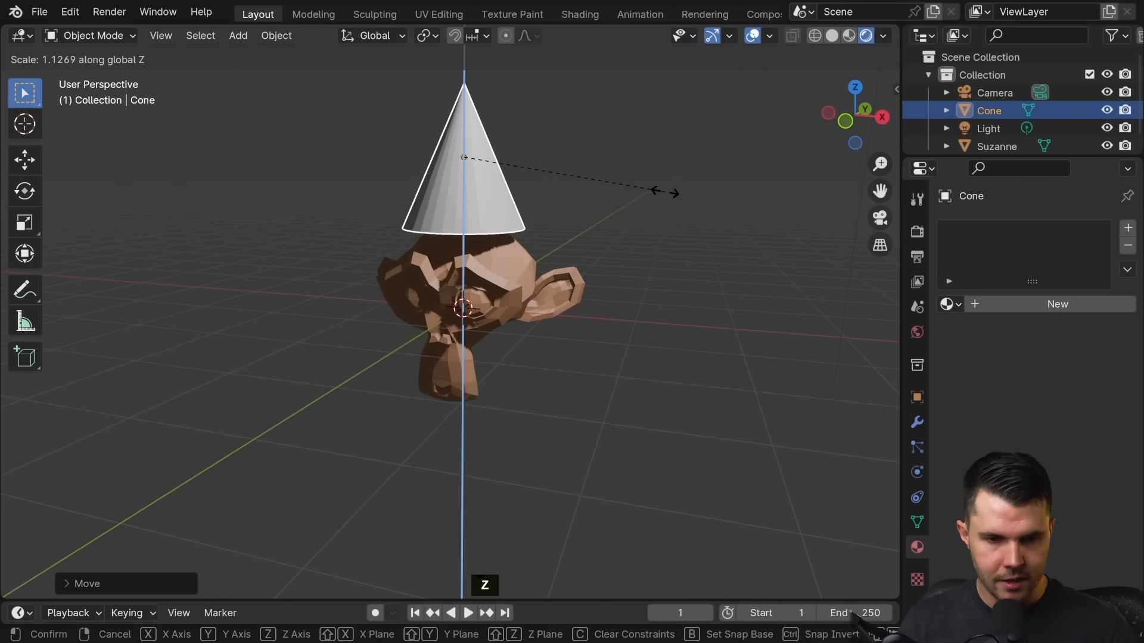
{"action": "left_click", "coordinate": [730, 211]}
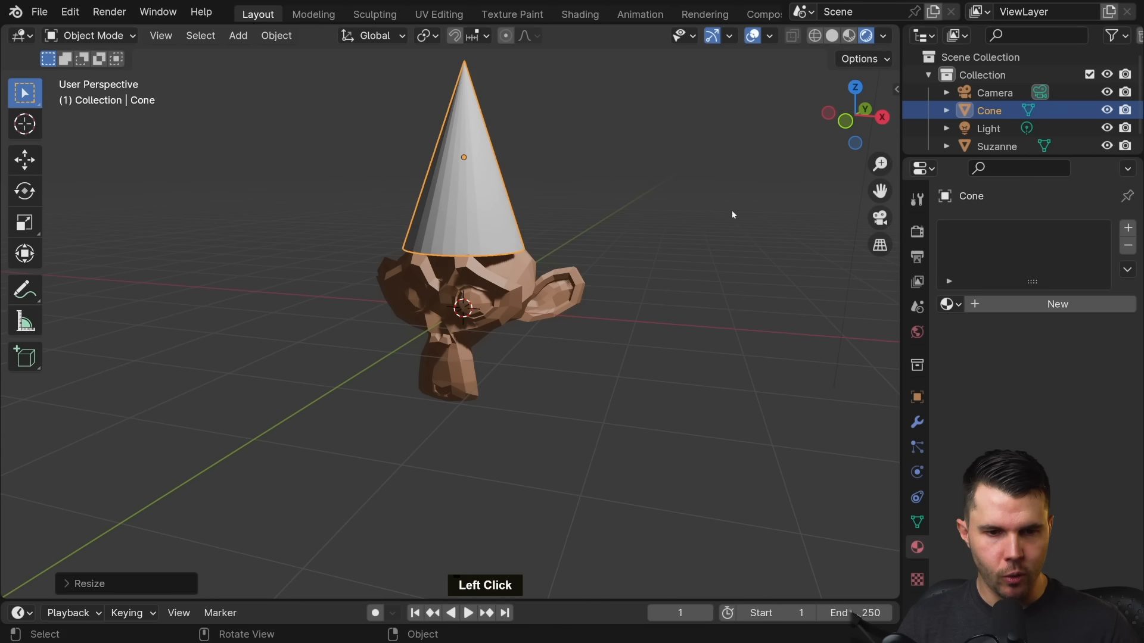
Scale the taller cone down slightly and lower it along the global Z axis onto the monkey's head.
{"action": "key", "text": "s"}
{"action": "left_click", "coordinate": [726, 218]}
{"action": "key", "text": "g"}
{"action": "key", "text": "z"}
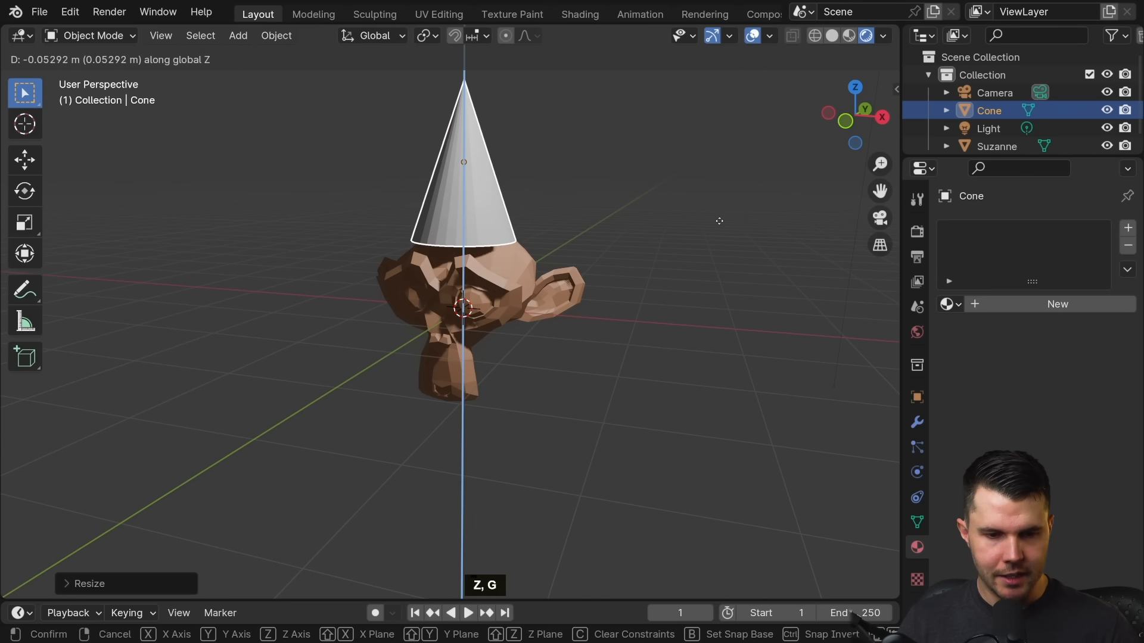
{"action": "left_click", "coordinate": [718, 222]}
{"action": "mouse_move", "coordinate": [719, 222]}
{"action": "middle_mouse_down"}
{"action": "mouse_move", "coordinate": [635, 203]}
{"action": "mouse_move", "coordinate": [778, 209]}
{"action": "mouse_move", "coordinate": [723, 222]}
{"action": "mouse_move", "coordinate": [727, 235]}
{"action": "middle_mouse_up"}
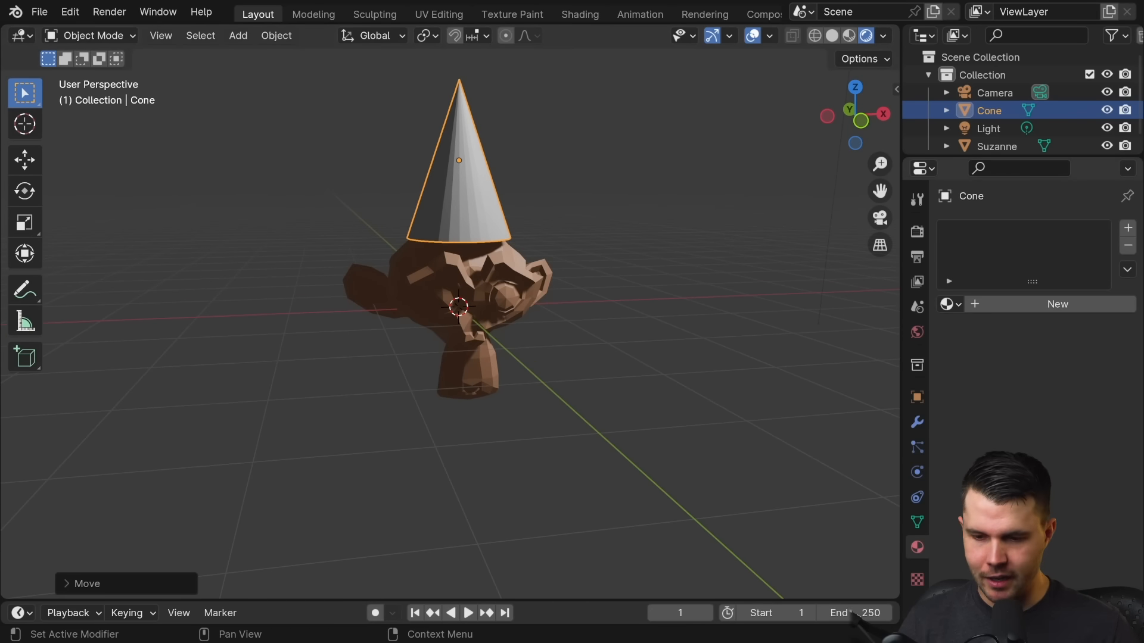
Give the cone a new material with a turquoise base color, then render the image and close the render window.
{"action": "left_click", "coordinate": [1009, 304]}
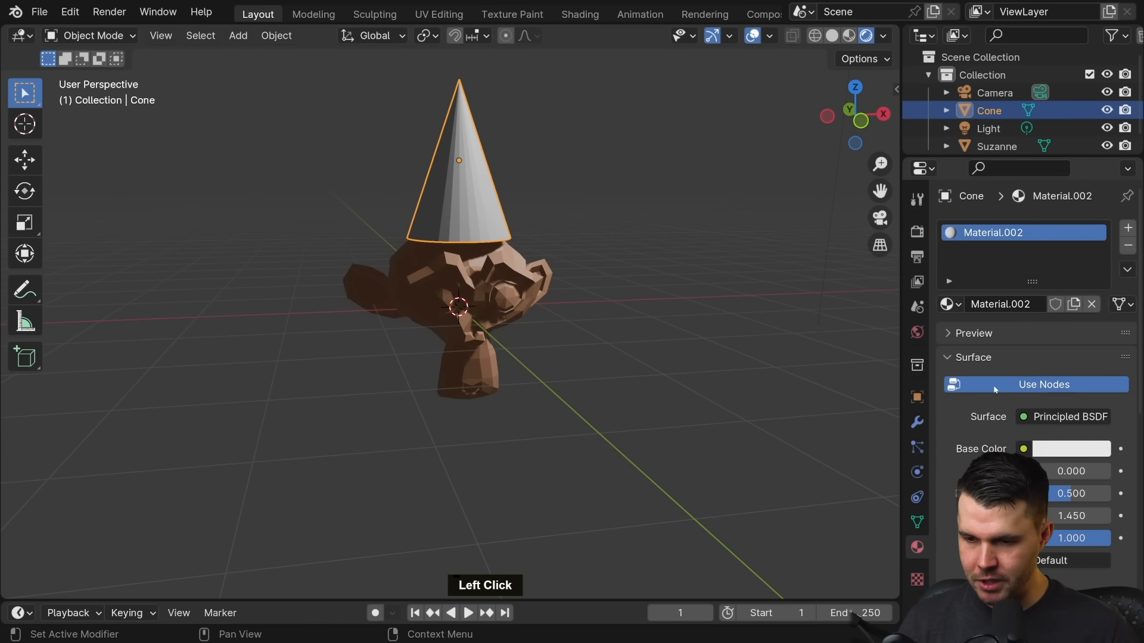
{"action": "left_click", "coordinate": [1066, 451]}
{"action": "left_click_drag", "start_coordinate": [1009, 267], "coordinate": [994, 177]}
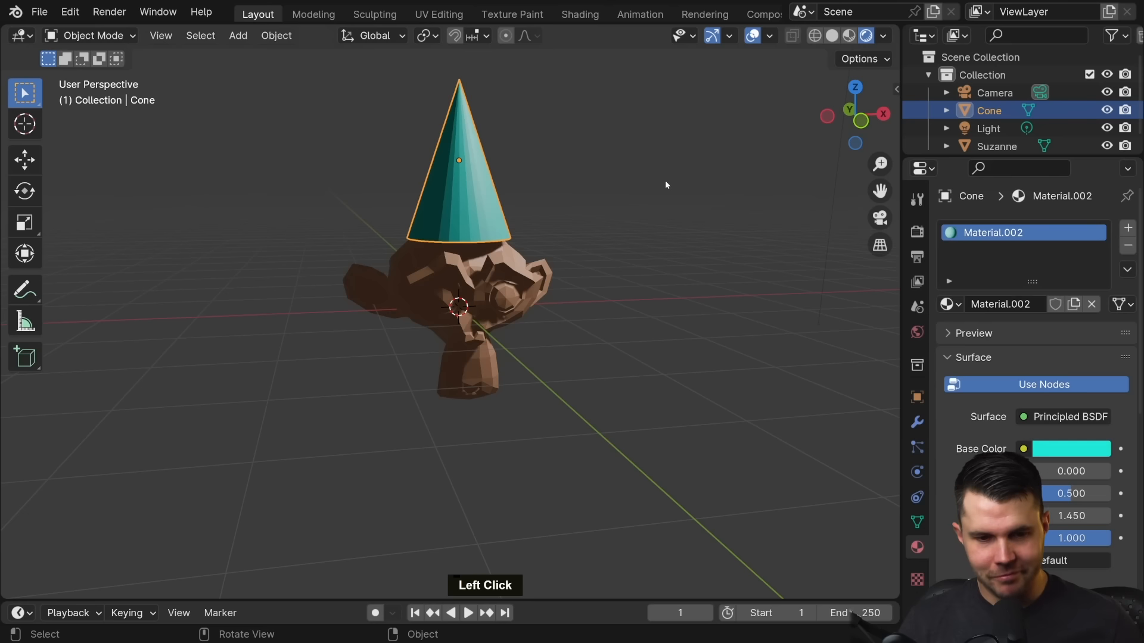
{"action": "key", "text": "F12"}
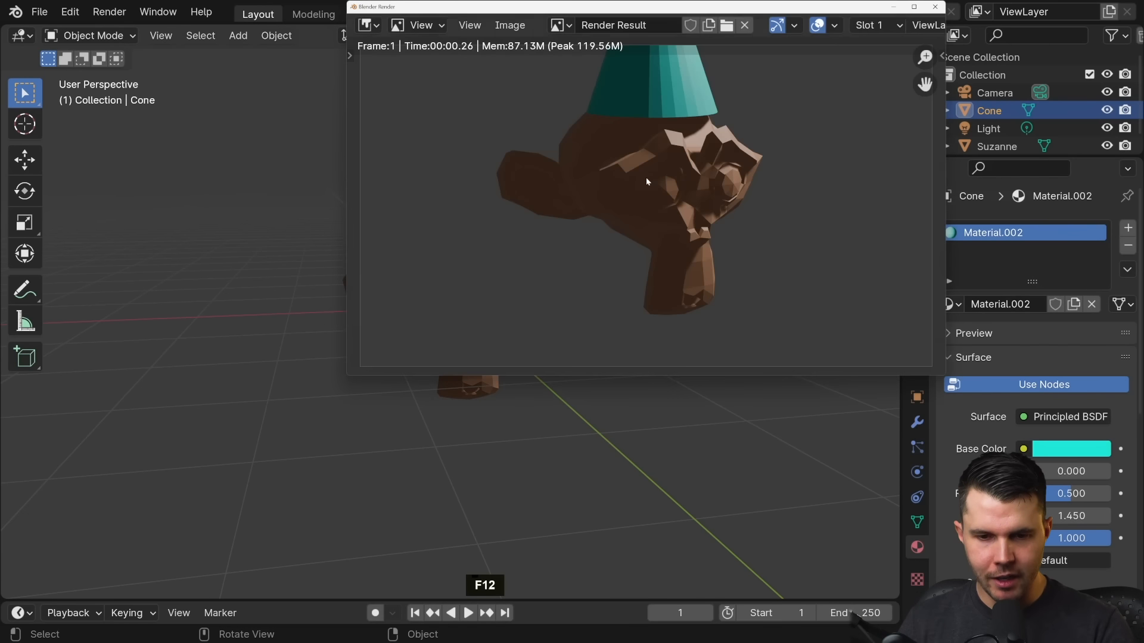
{"action": "left_click", "coordinate": [934, 7]}
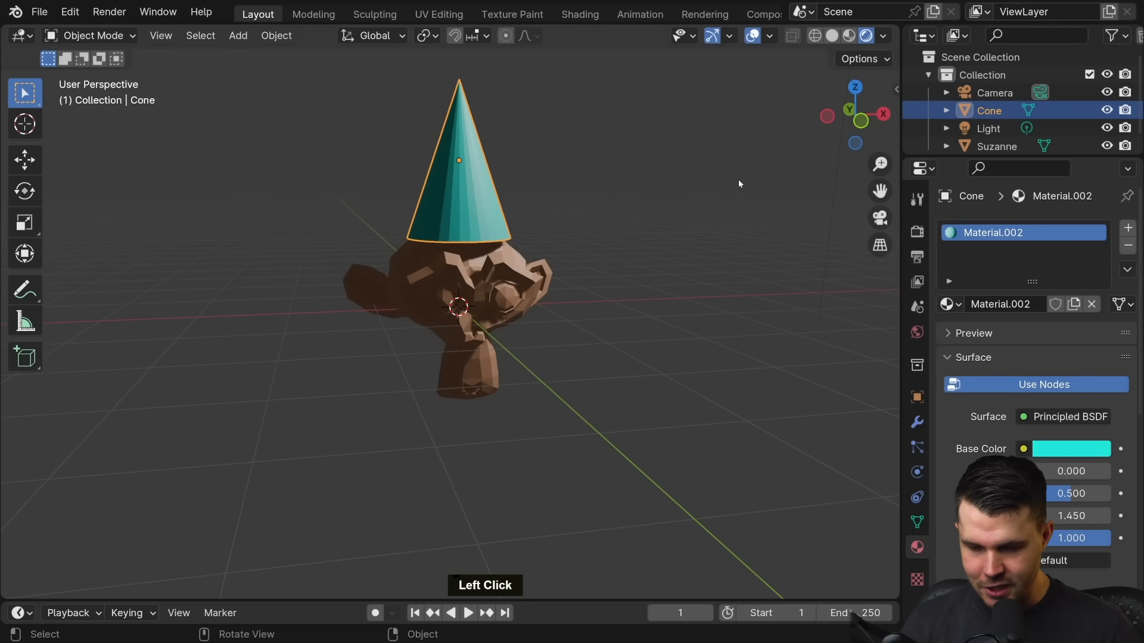
Look through the camera and move it back about 4.19 m along its local Z axis.
{"action": "key", "text": "KP_0"}
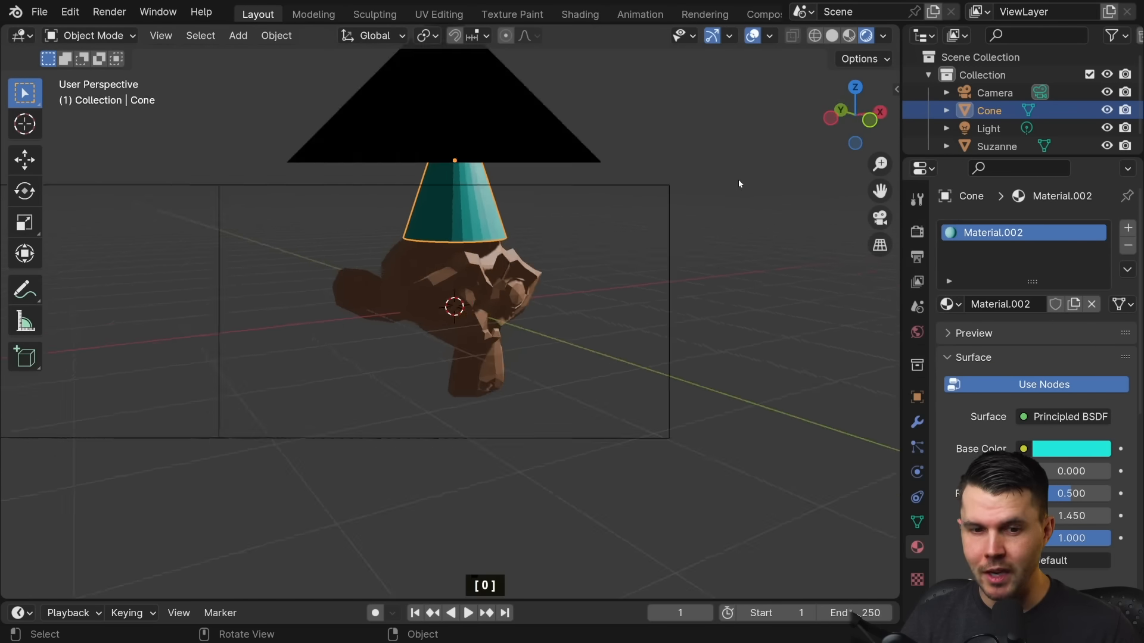
{"action": "left_click", "coordinate": [674, 206]}
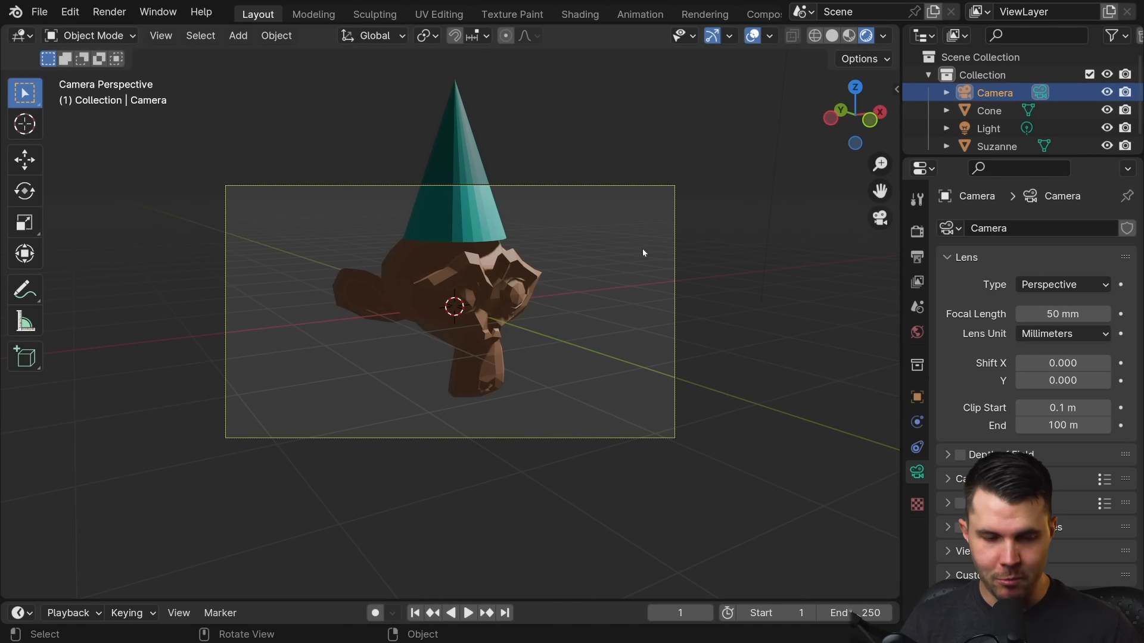
{"action": "key", "text": "g"}
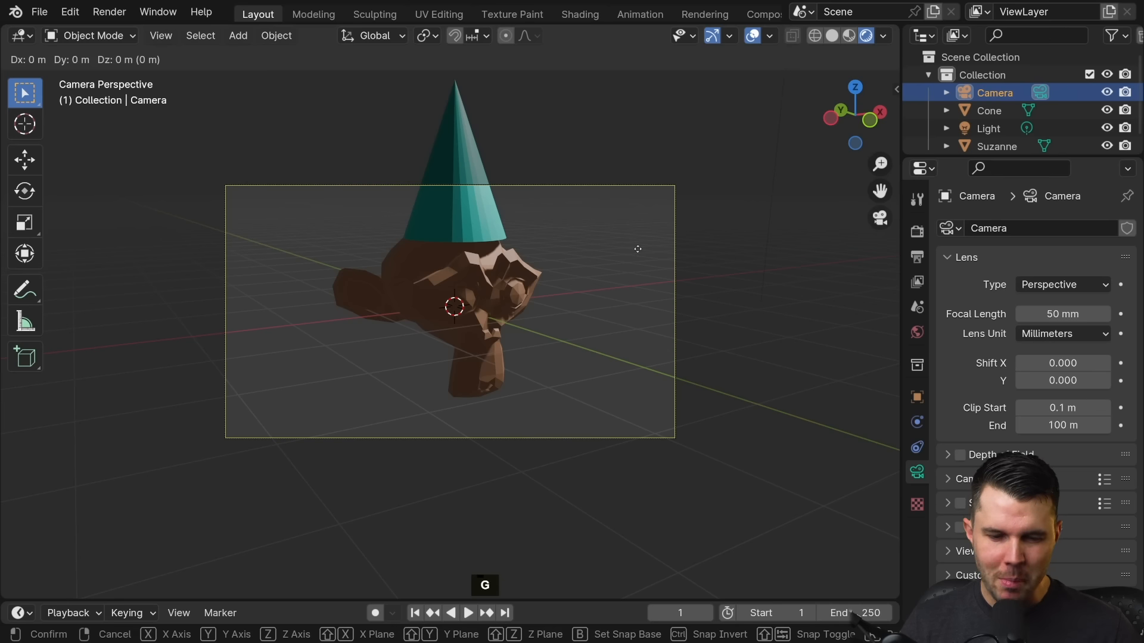
{"action": "middle_click", "coordinate": [637, 249]}
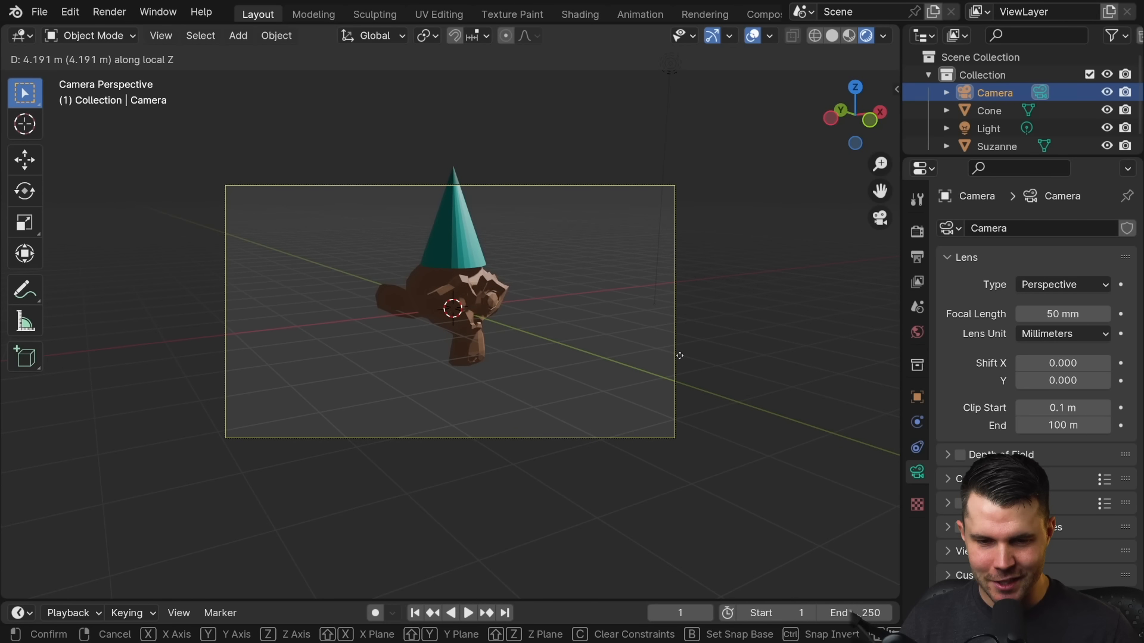
{"action": "left_click", "coordinate": [679, 356]}
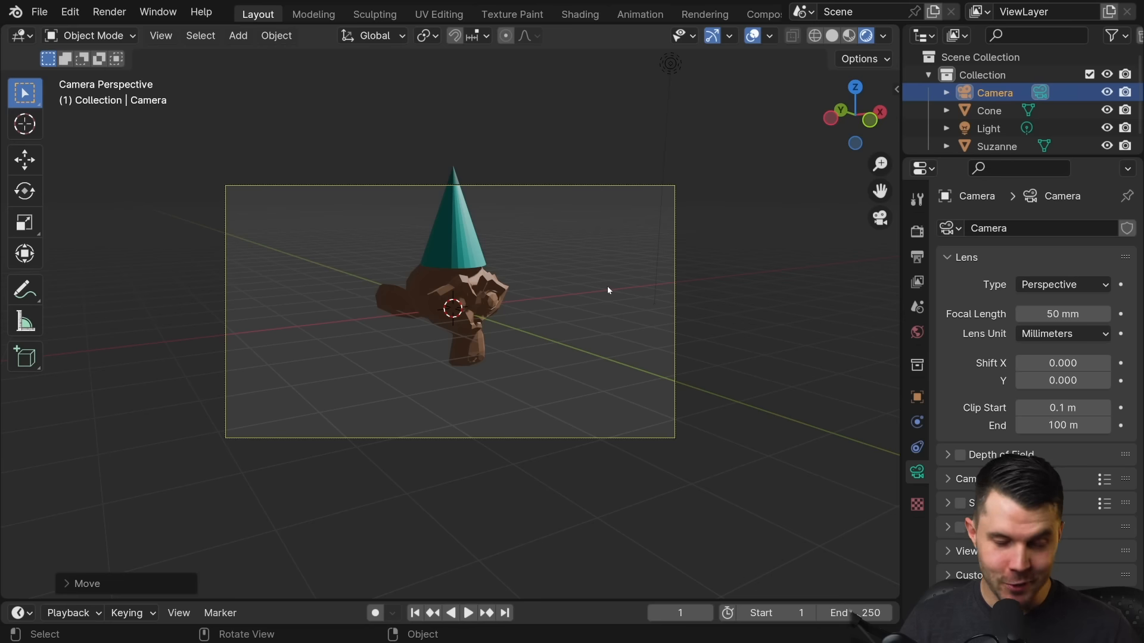
Rotate the camera with trackball rotation by about 3.44° to fit the whole hat and head in the frame.
{"action": "key", "text": "r"}
{"action": "middle_click", "coordinate": [573, 293]}
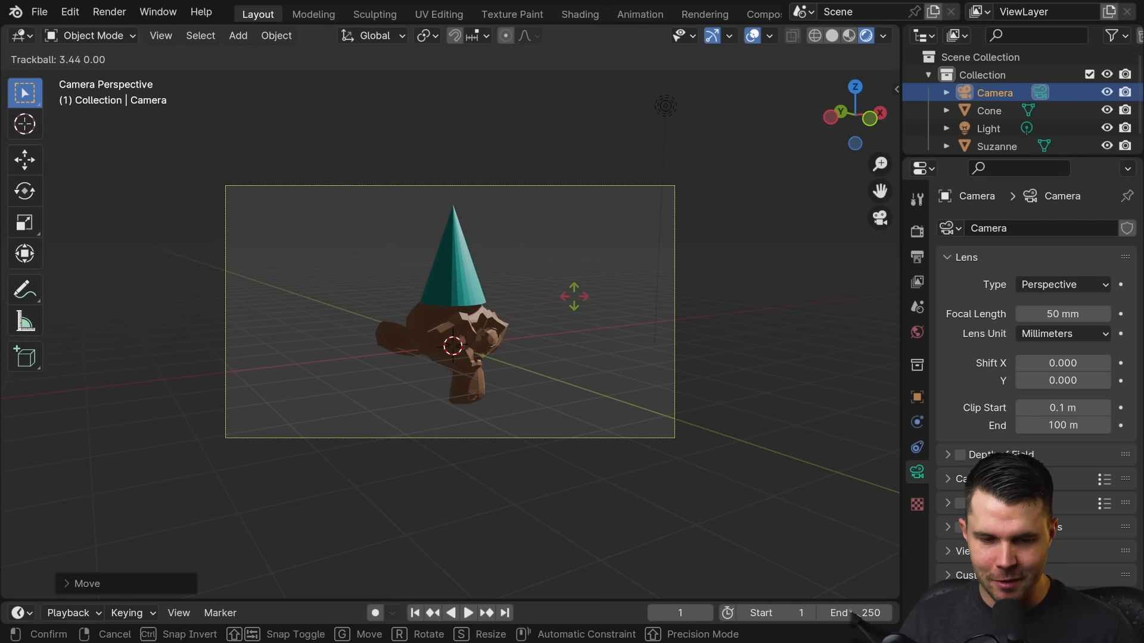
{"action": "left_click", "coordinate": [574, 296]}
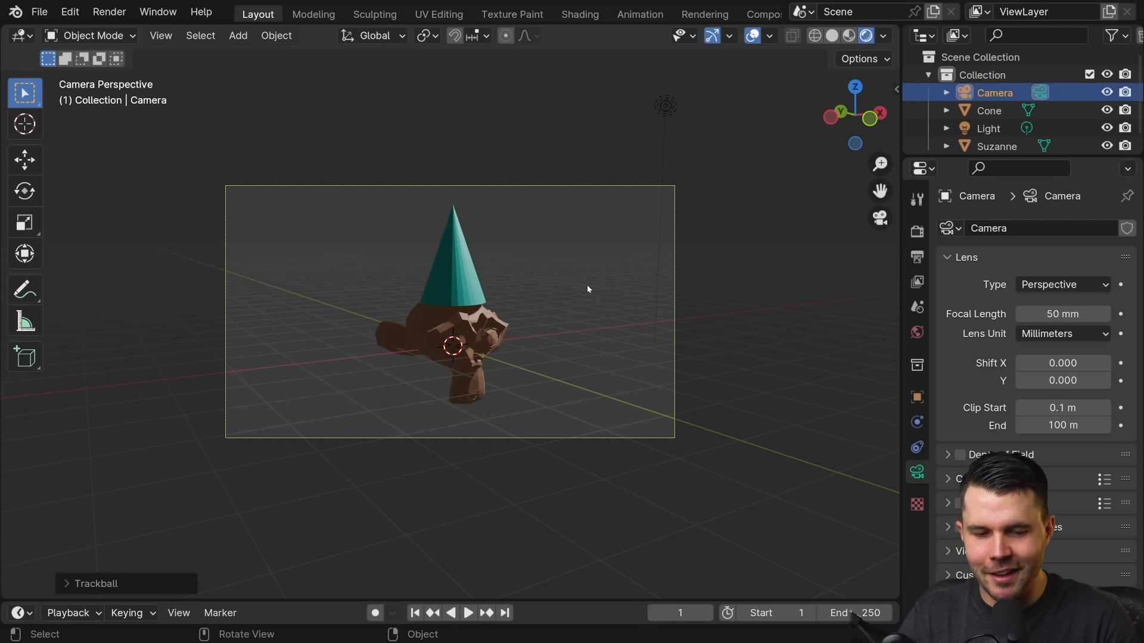
Select the monkey head in the camera view.
{"action": "left_click", "coordinate": [488, 321]}
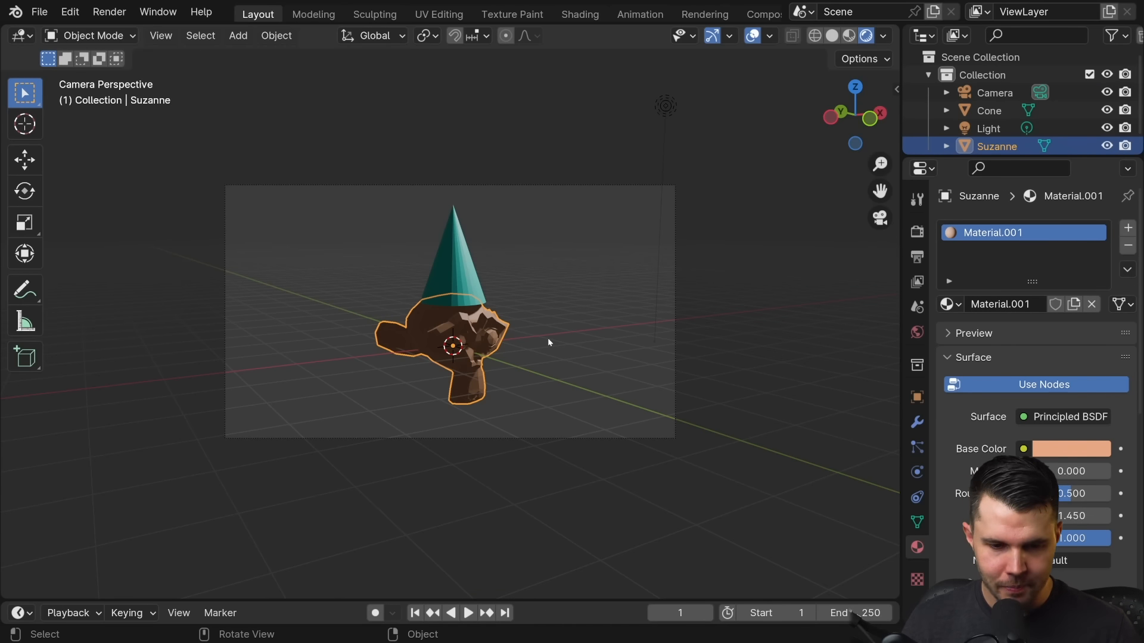
{"action": "scroll", "coordinate": [521, 355], "scroll_direction": "up", "scroll_amount": 2}
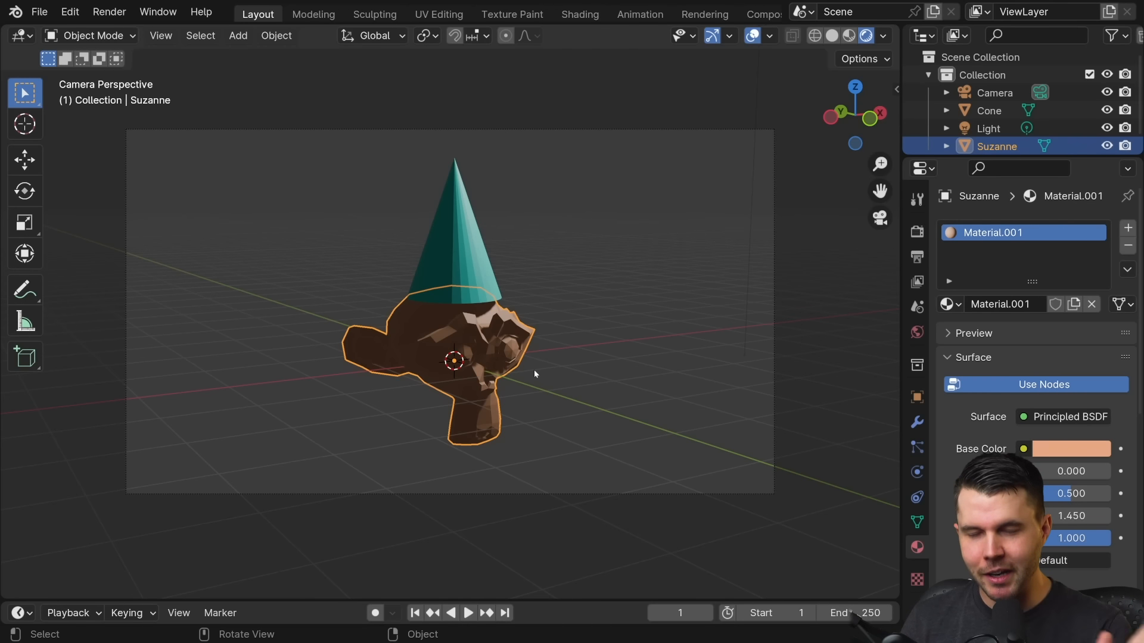
{"action": "left_click", "coordinate": [24, 195]}
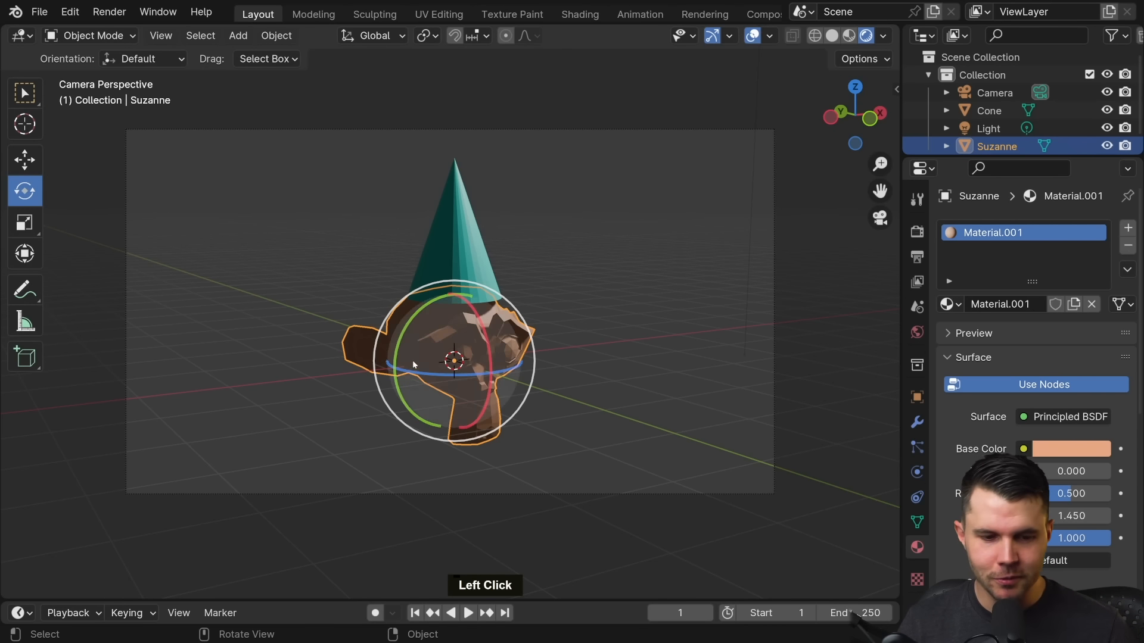
{"action": "left_click_drag", "start_coordinate": [439, 346], "coordinate": [429, 342]}
{"action": "key", "text": "Escape"}
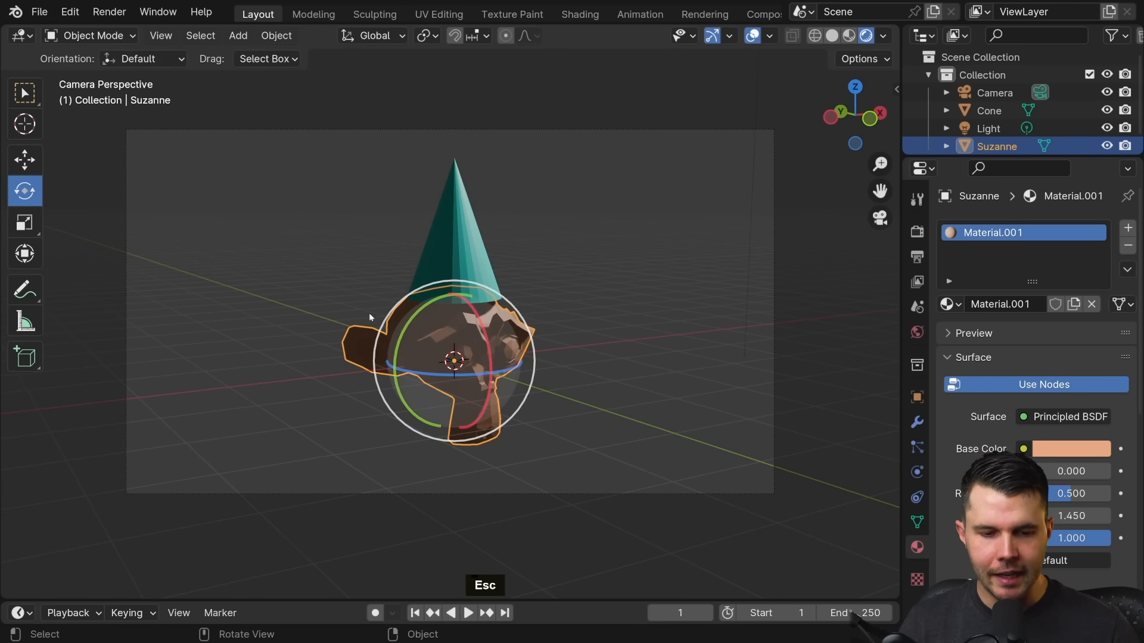
{"action": "left_click", "coordinate": [28, 99]}
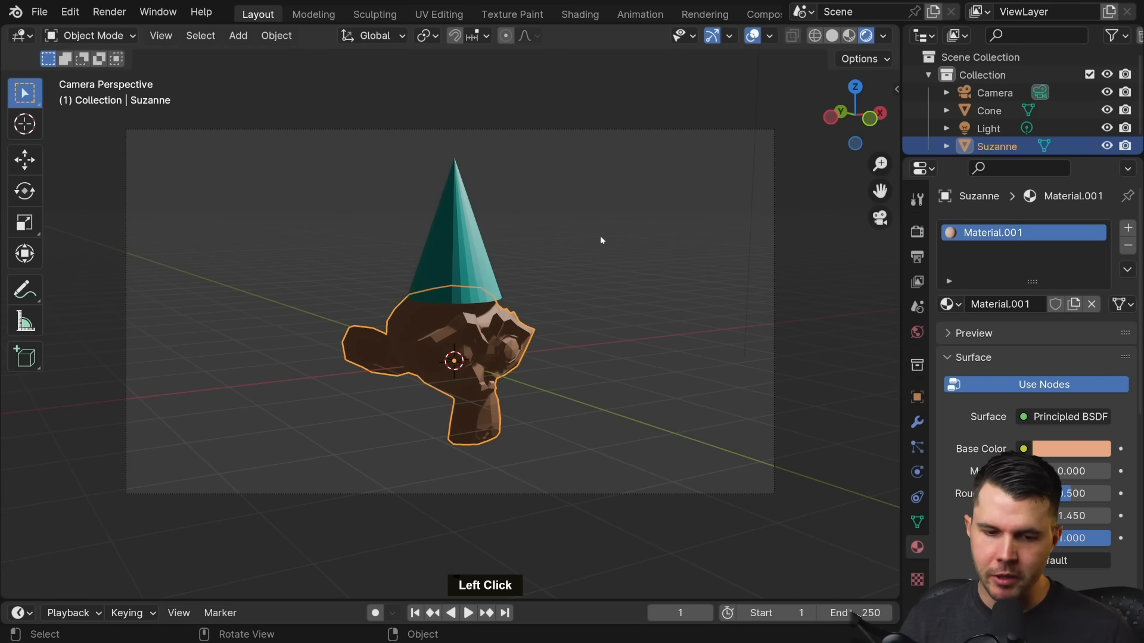
Rotate the monkey head by about -12.87° around the global Z axis, trying the X and Y axes first.
{"action": "key", "text": "r"}
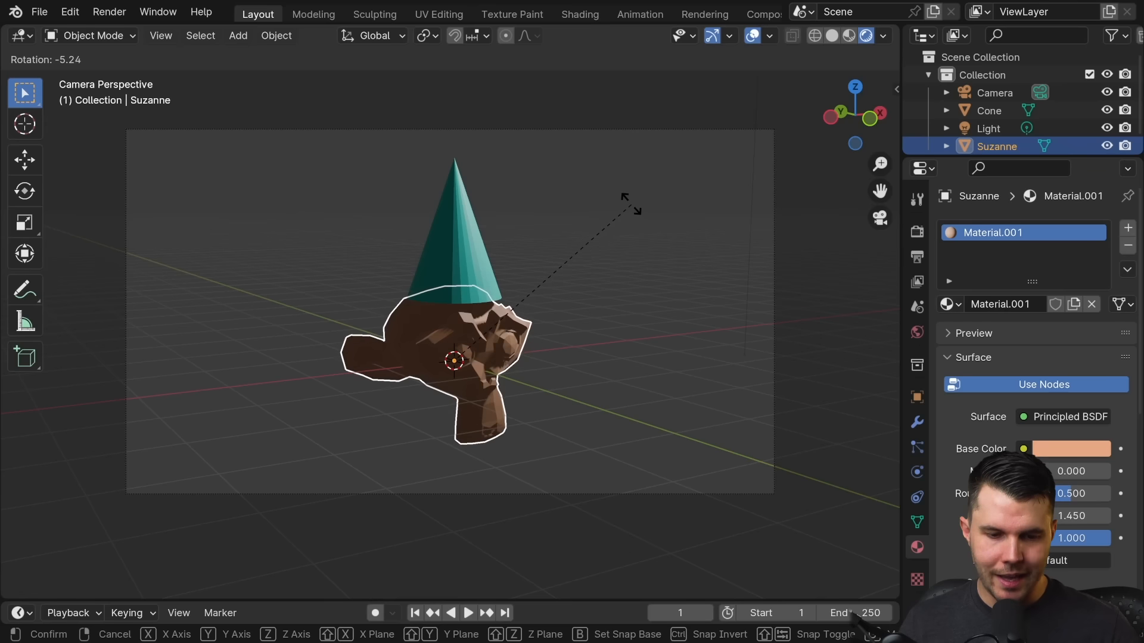
{"action": "key", "text": "x"}
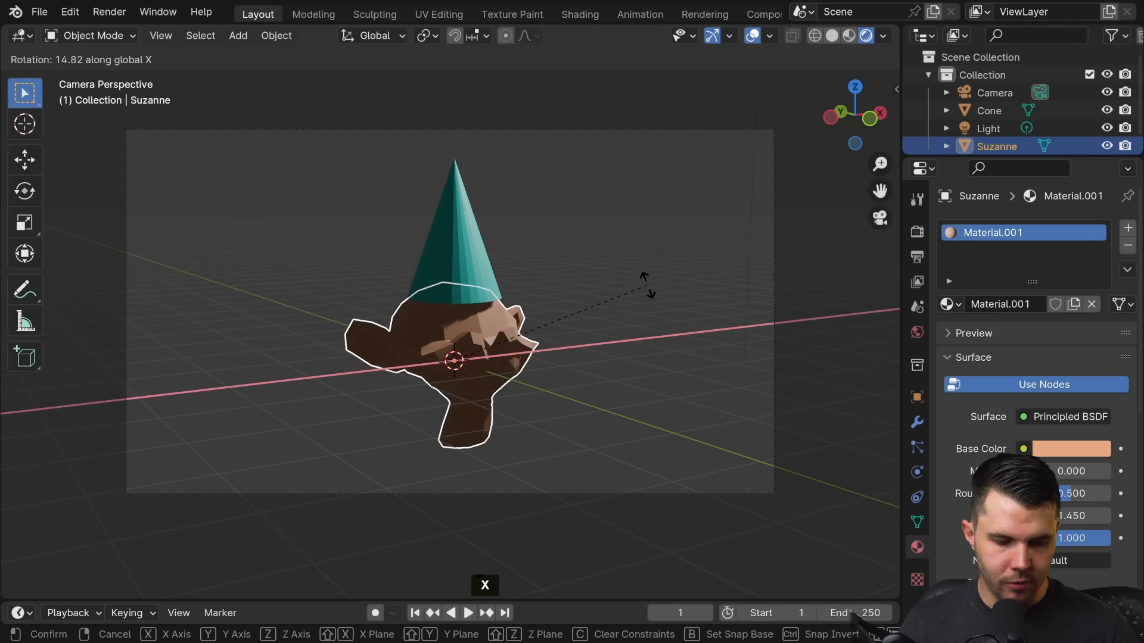
{"action": "key", "text": "y"}
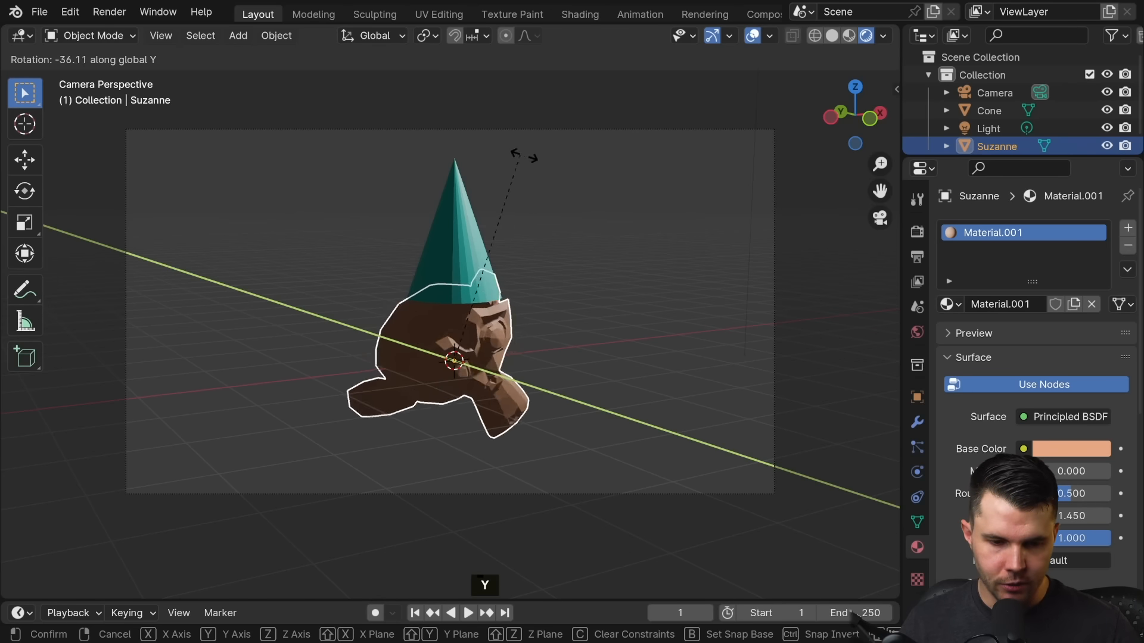
{"action": "key", "text": "z"}
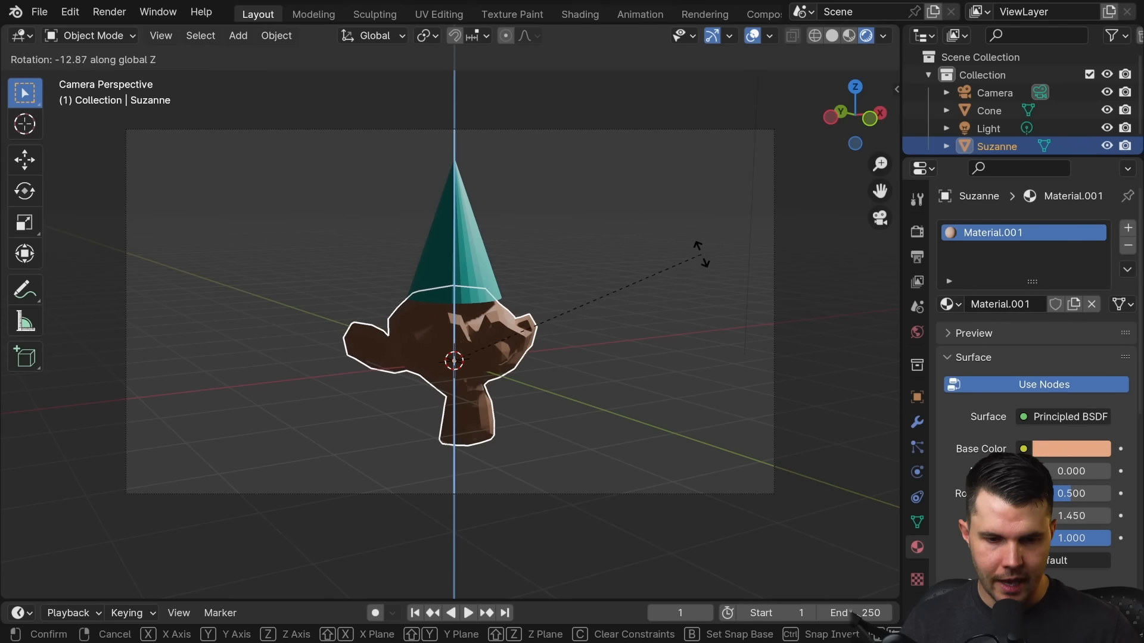
{"action": "left_click", "coordinate": [700, 253]}
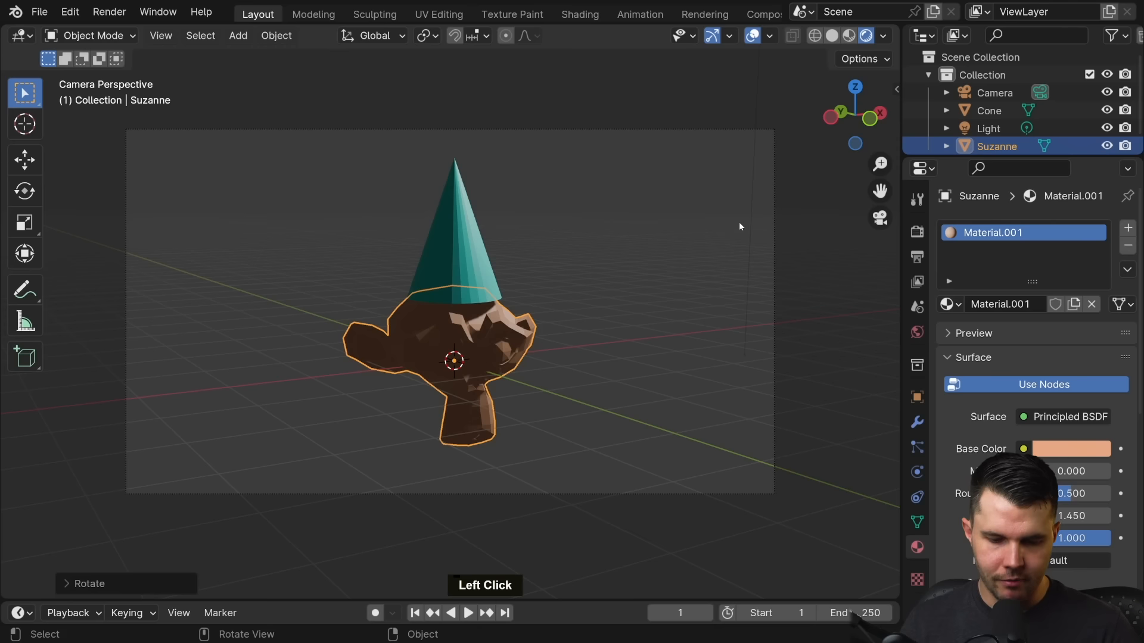
Render the image and start saving the render result as an image file.
{"action": "key", "text": "F12"}
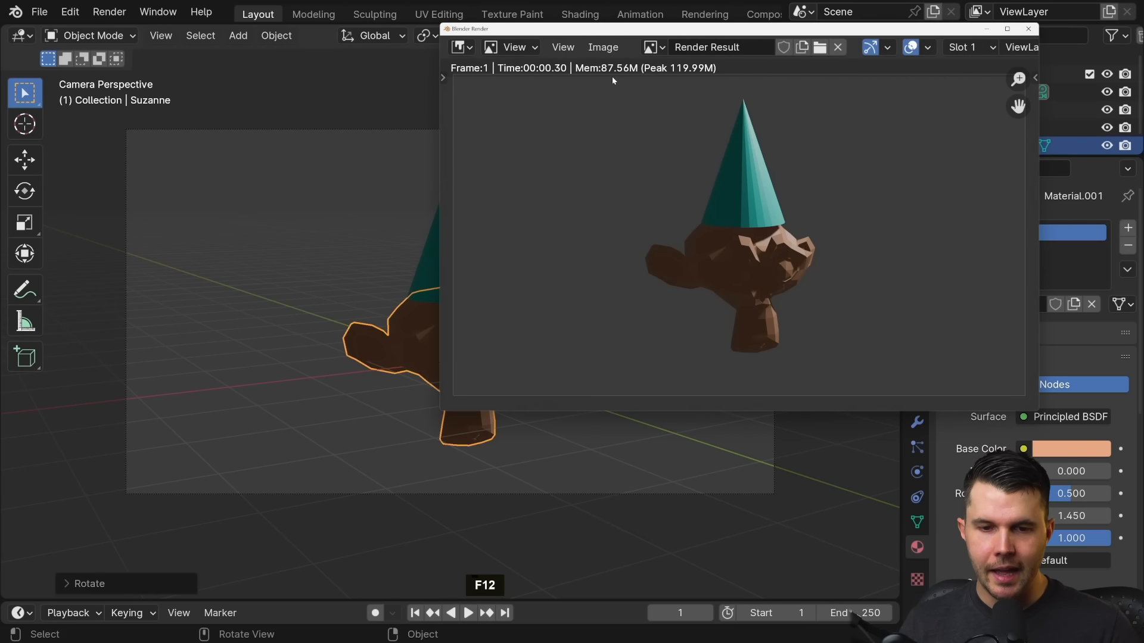
{"action": "left_click", "coordinate": [603, 48]}
{"action": "left_click", "coordinate": [655, 208]}
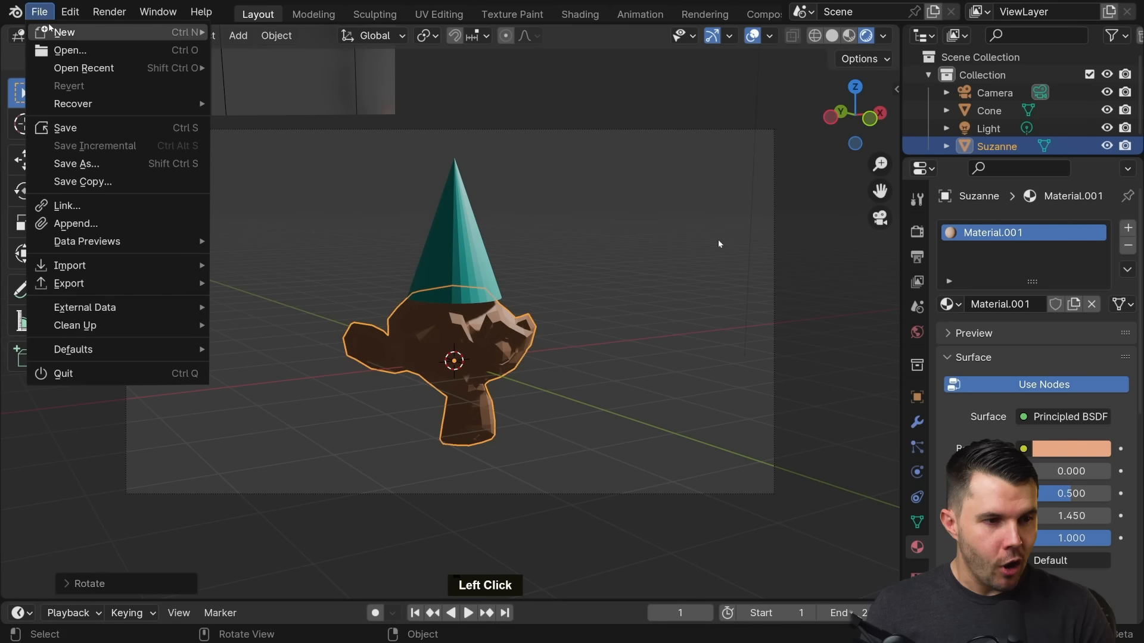
Start a new file with the default cube scene.
{"action": "mouse_move", "coordinate": [50, 30]}
{"action": "left_click", "coordinate": [256, 33]}
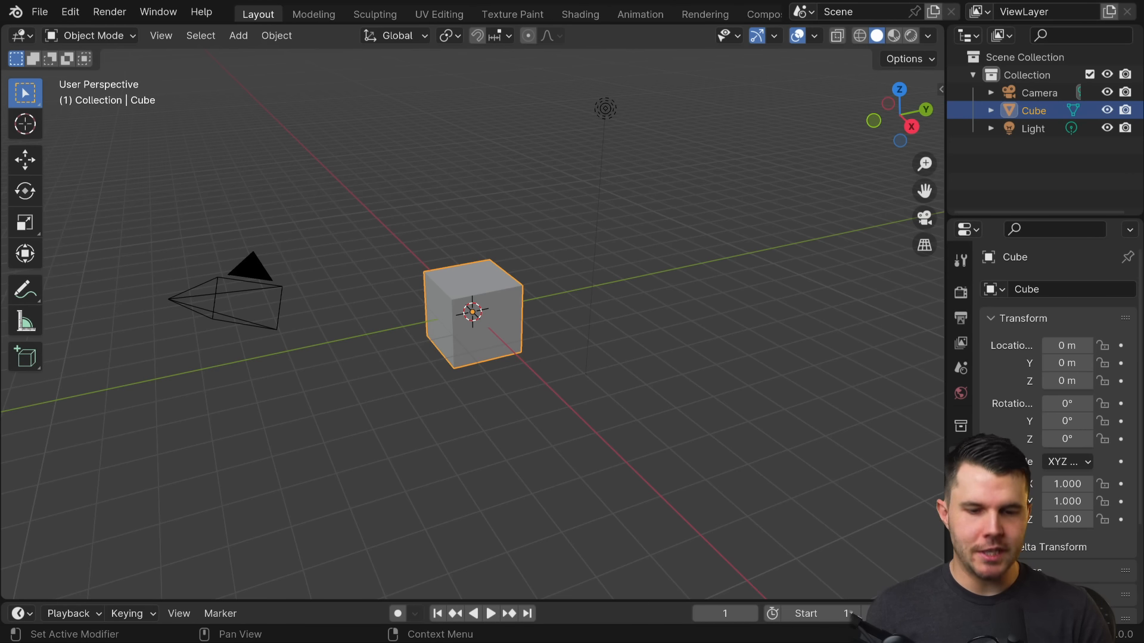